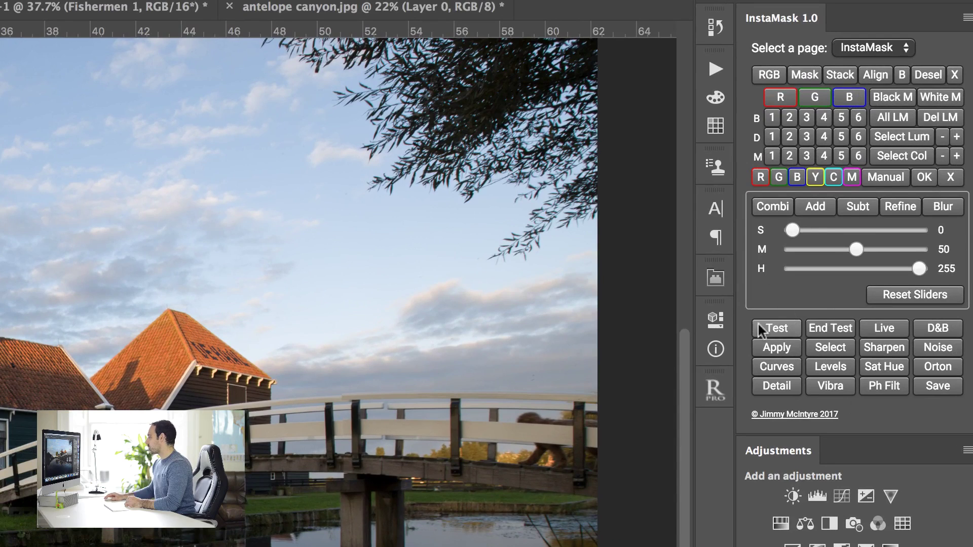
# Read the guide's explanation of Test, End Test, Live and D&B, and return to the InstaMask page.
pyautogui.click(888, 48)
pyautogui.click(876, 76)
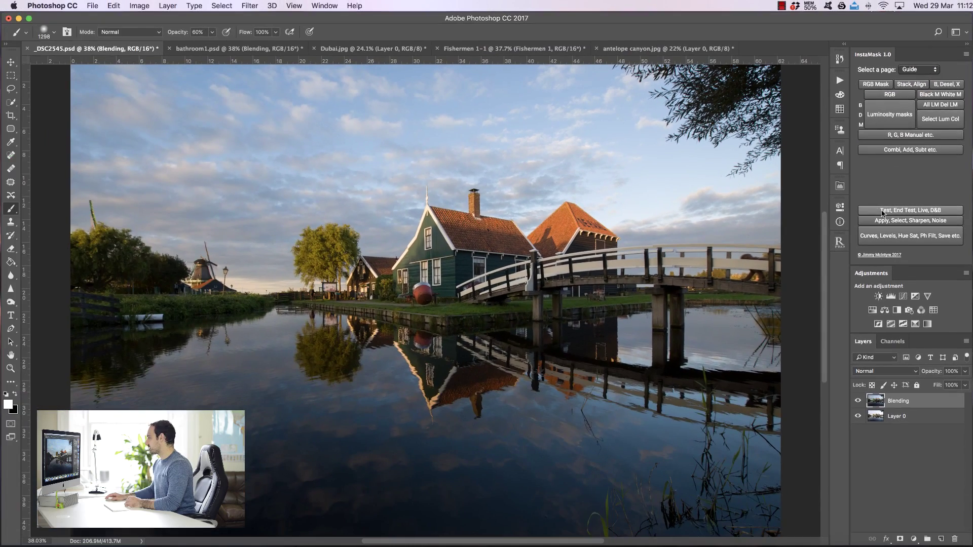
pyautogui.click(881, 211)
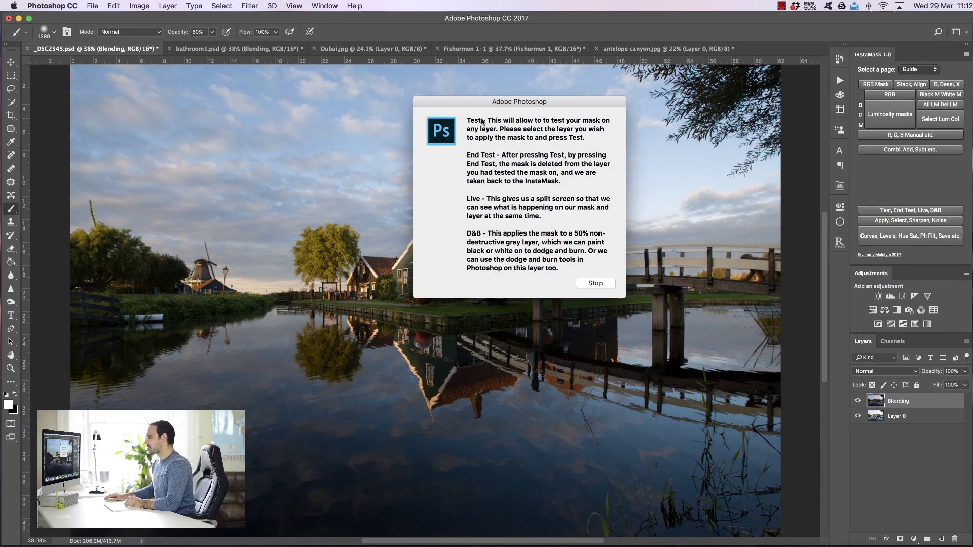
pyautogui.click(595, 283)
pyautogui.click(919, 70)
pyautogui.click(913, 77)
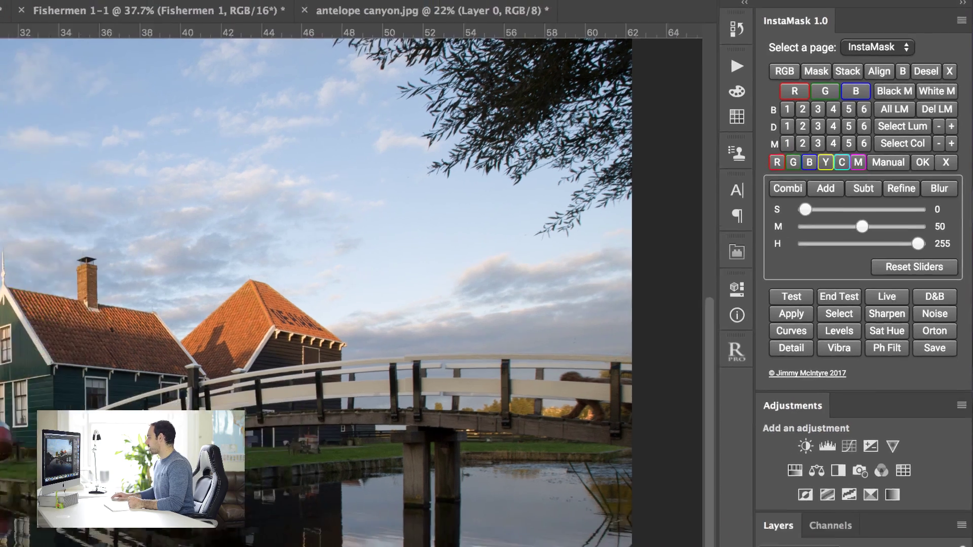
# Hide the Blending layer, preview the Brights 1, Brights 5 and Darks 1 luminosity masks, and check the InstaMask channel.
pyautogui.click(743, 546)
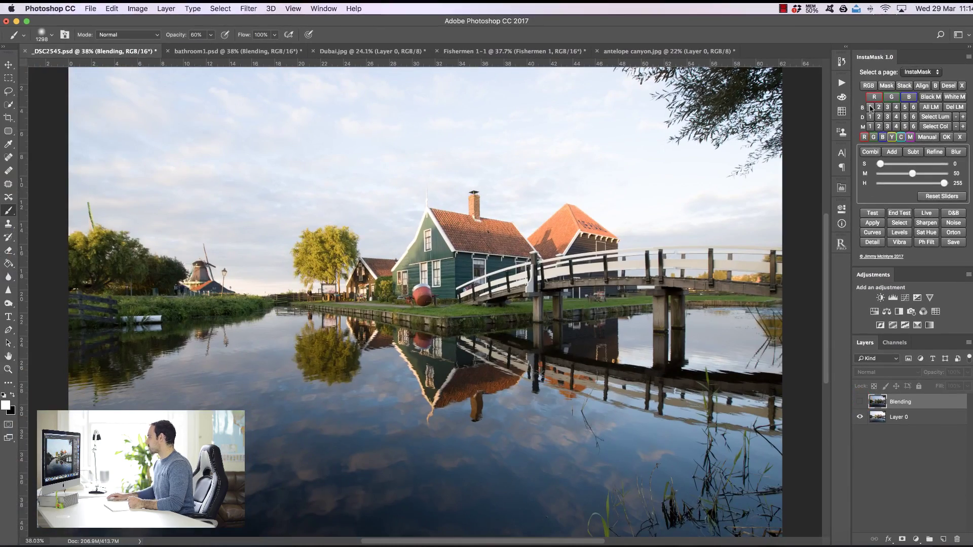
pyautogui.click(869, 107)
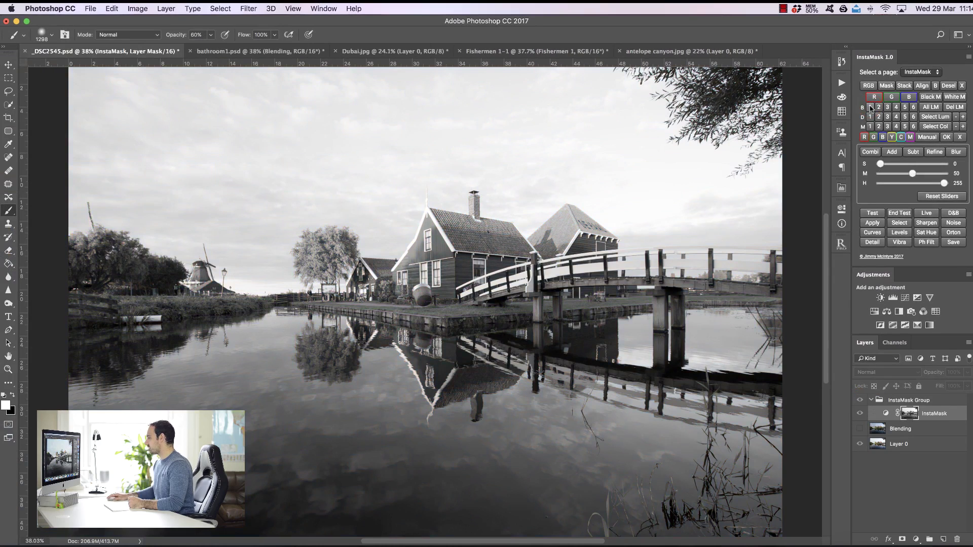
pyautogui.click(905, 107)
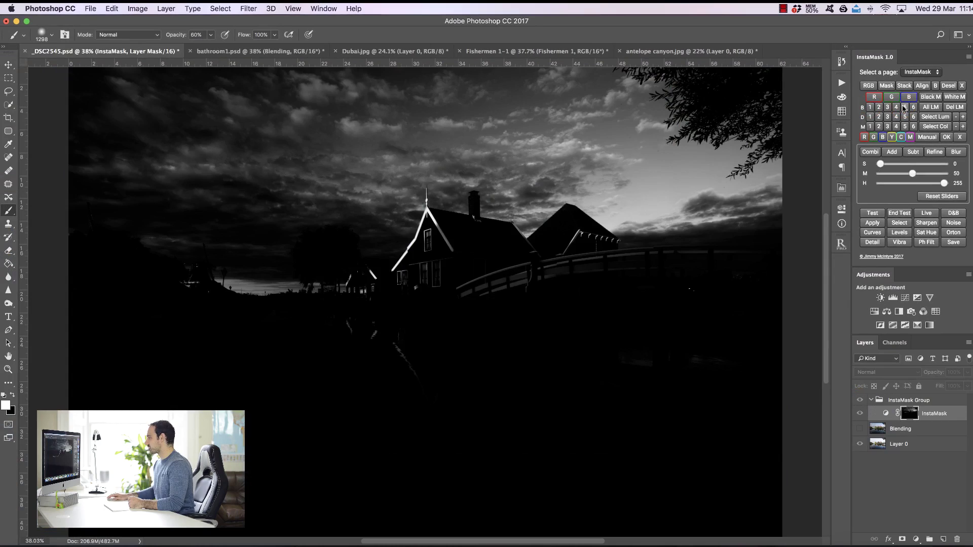
pyautogui.click(870, 117)
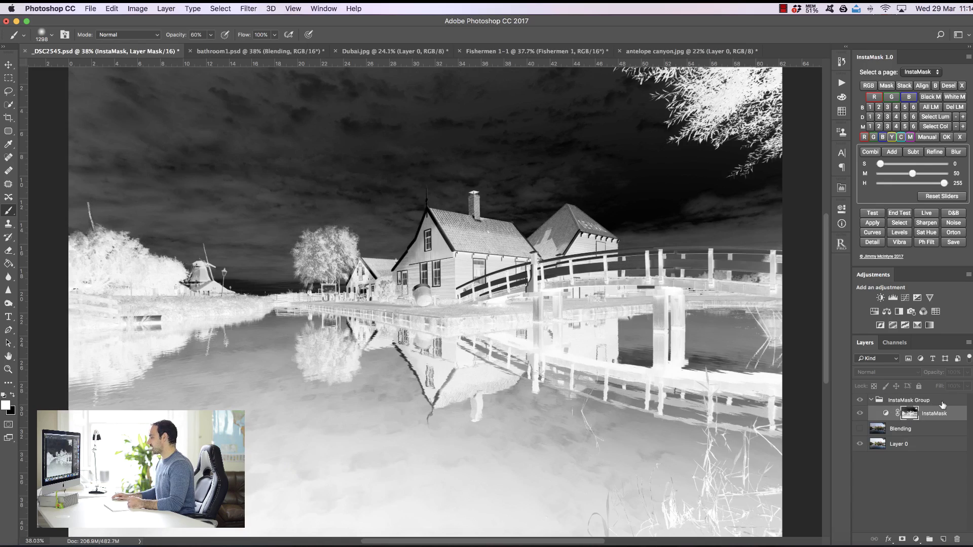
pyautogui.click(894, 343)
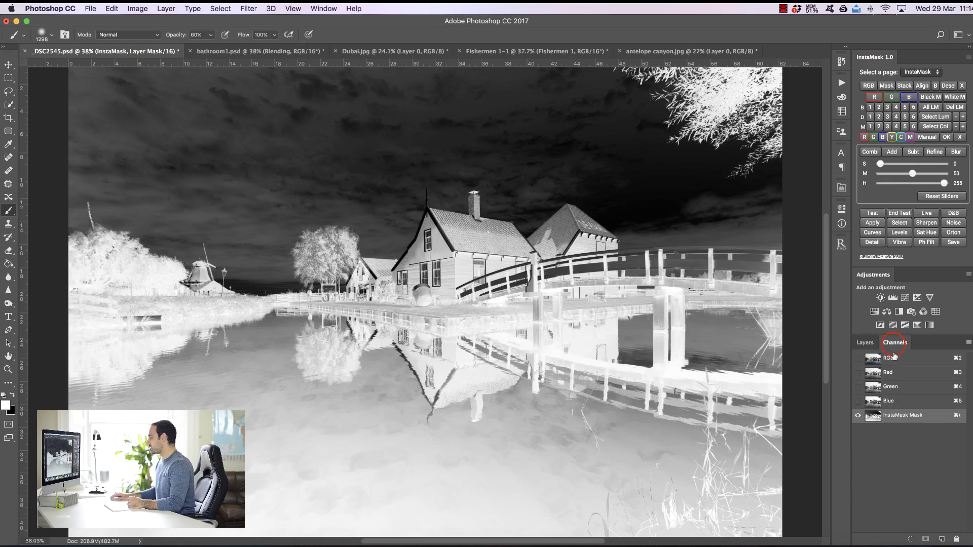
pyautogui.click(867, 344)
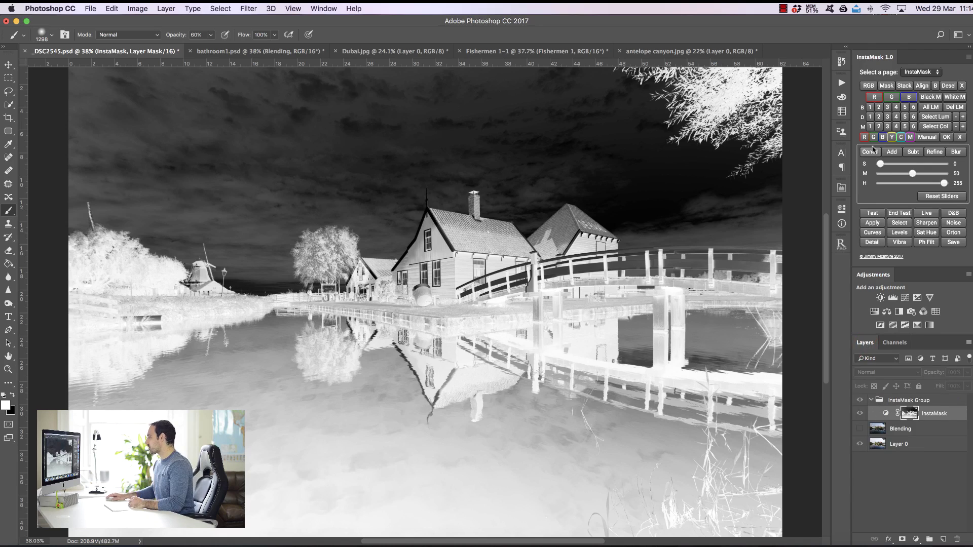
# Replace the Darks 1 preview with the Brights 1 and Brights 2 luminosity masks.
pyautogui.click(868, 107)
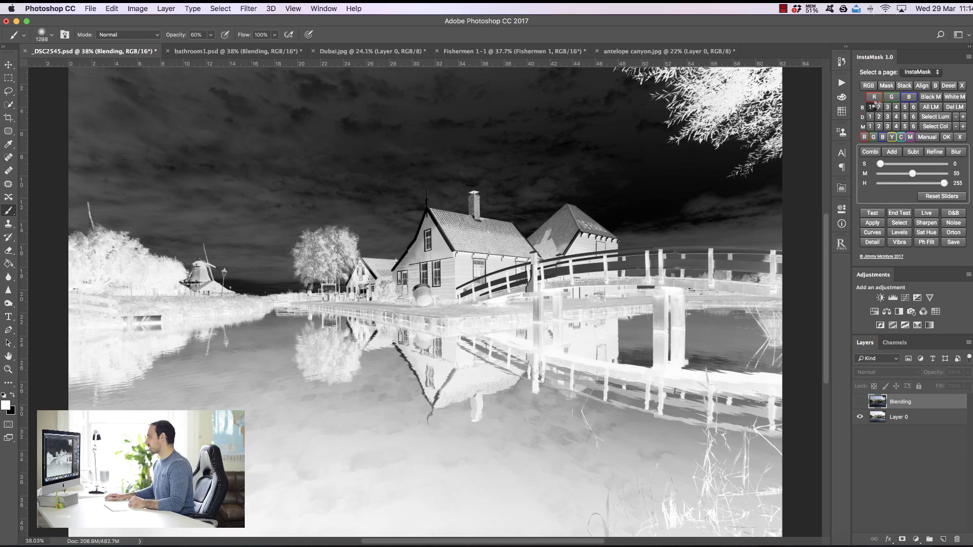
pyautogui.click(878, 107)
pyautogui.click(879, 108)
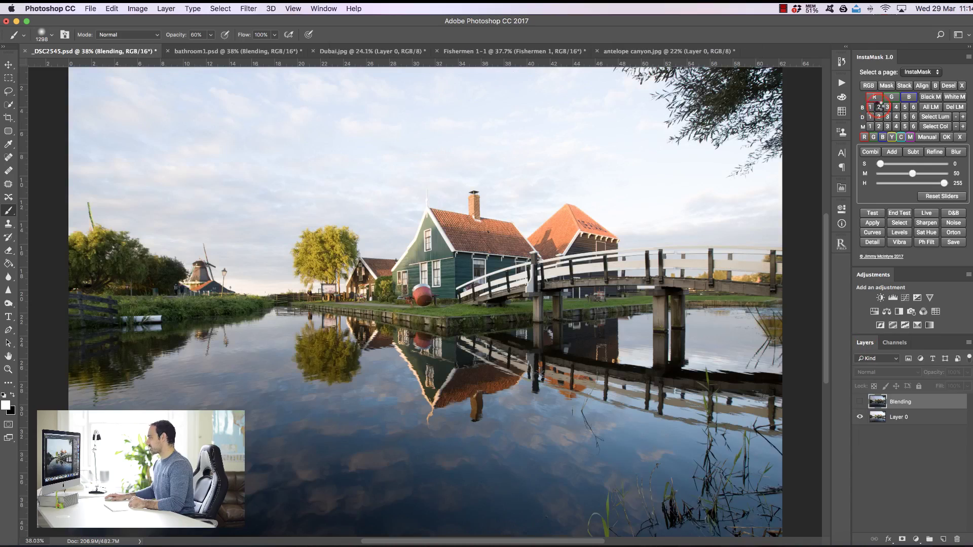
pyautogui.click(878, 108)
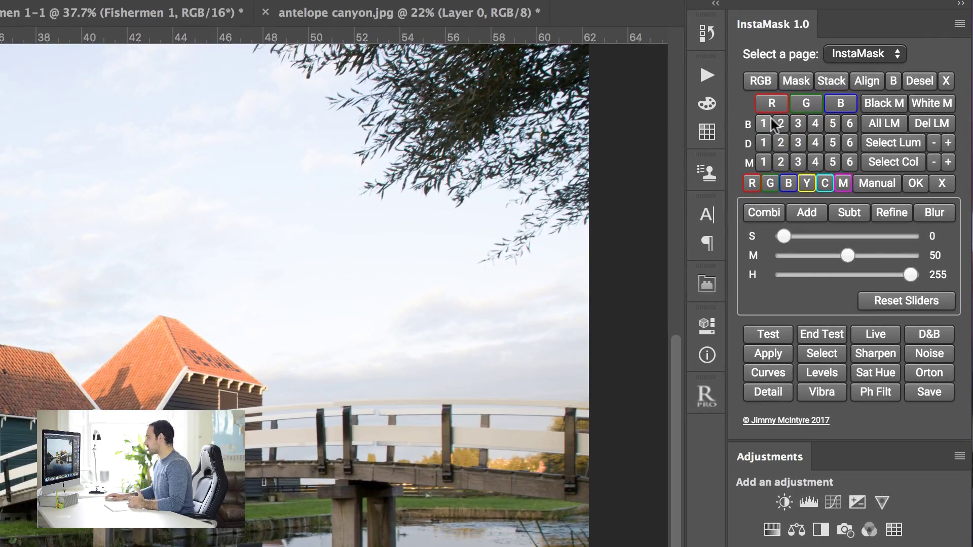
# Generate all luminosity masks as channels, delete them, and generate the full set again.
pyautogui.click(888, 126)
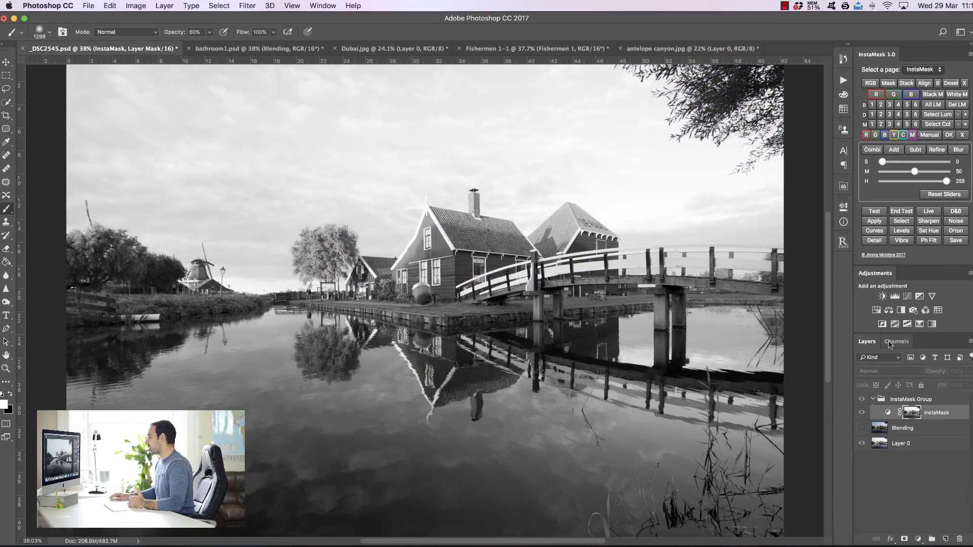
pyautogui.click(869, 421)
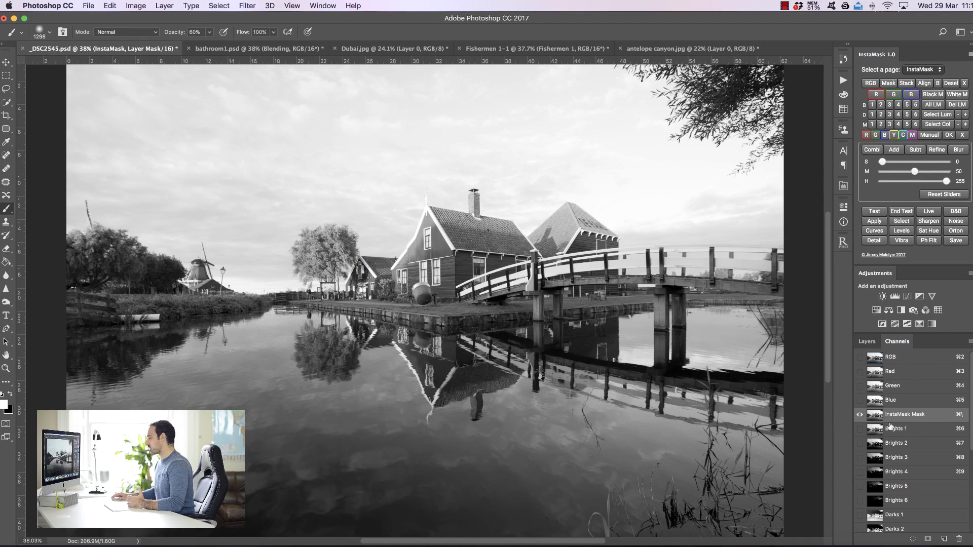
pyautogui.click(957, 105)
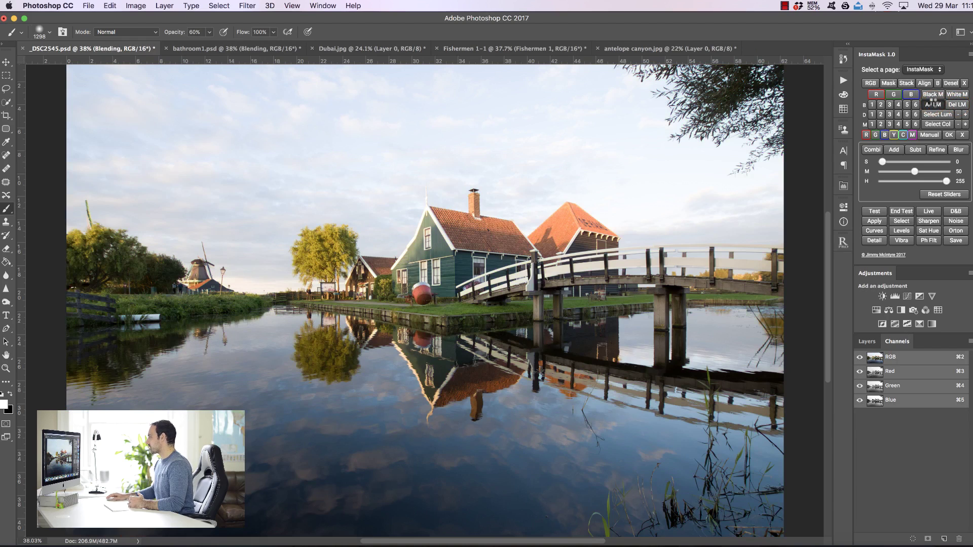
pyautogui.click(934, 103)
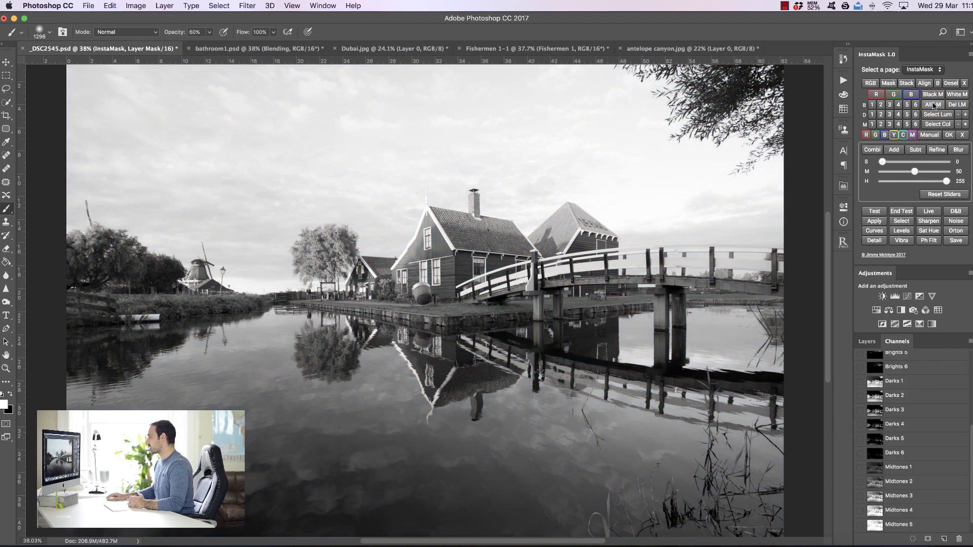
pyautogui.click(866, 341)
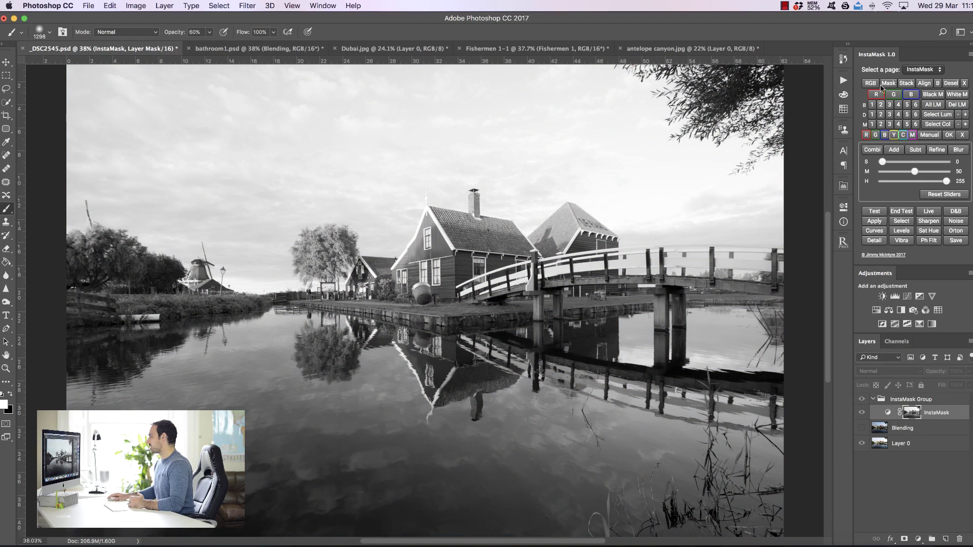
# Preview several Brights, Darks and Midtones luminosity masks and settle on Brights 1.
pyautogui.click(881, 104)
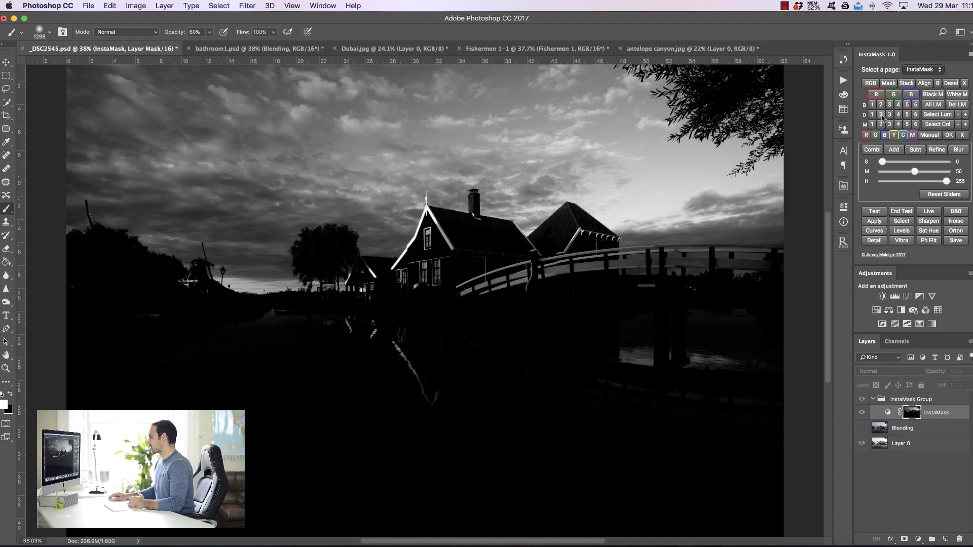
pyautogui.click(881, 114)
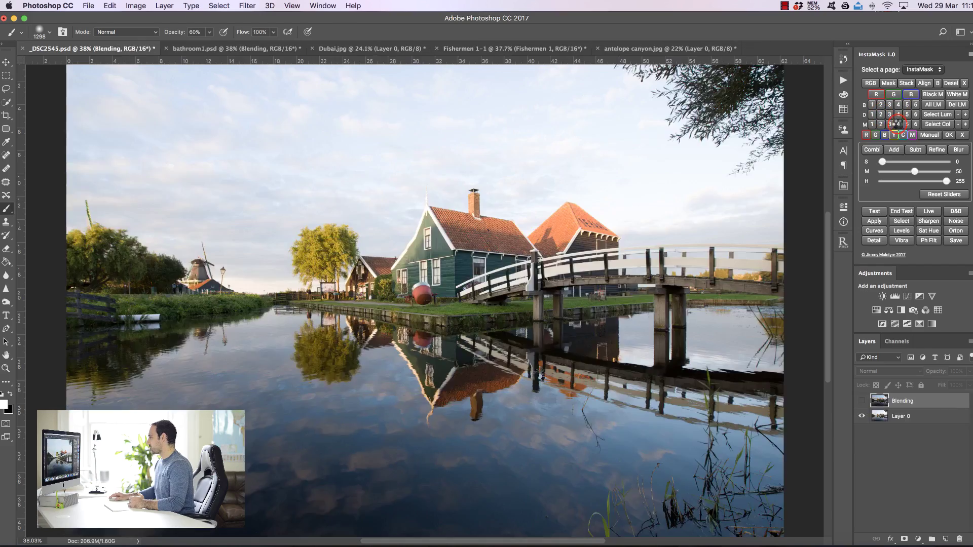
pyautogui.click(872, 125)
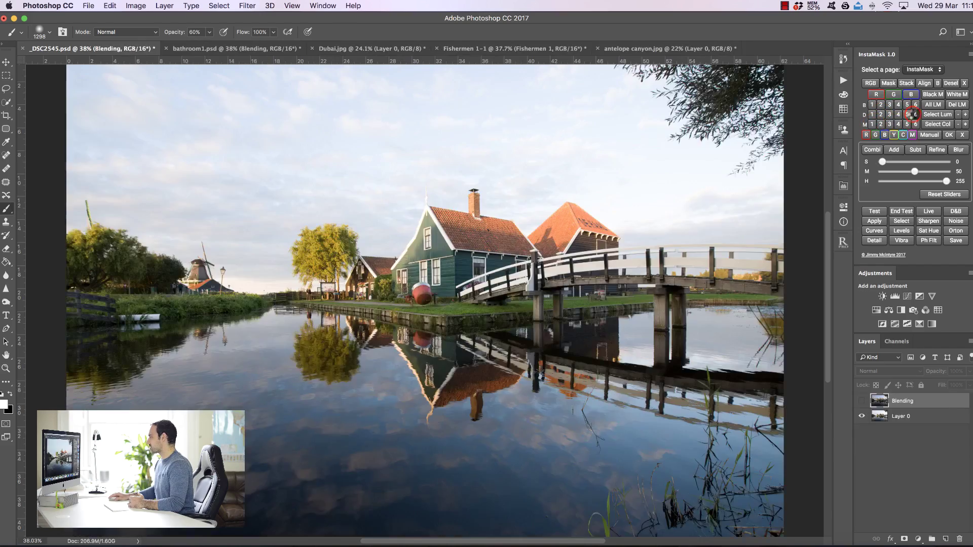
pyautogui.click(907, 104)
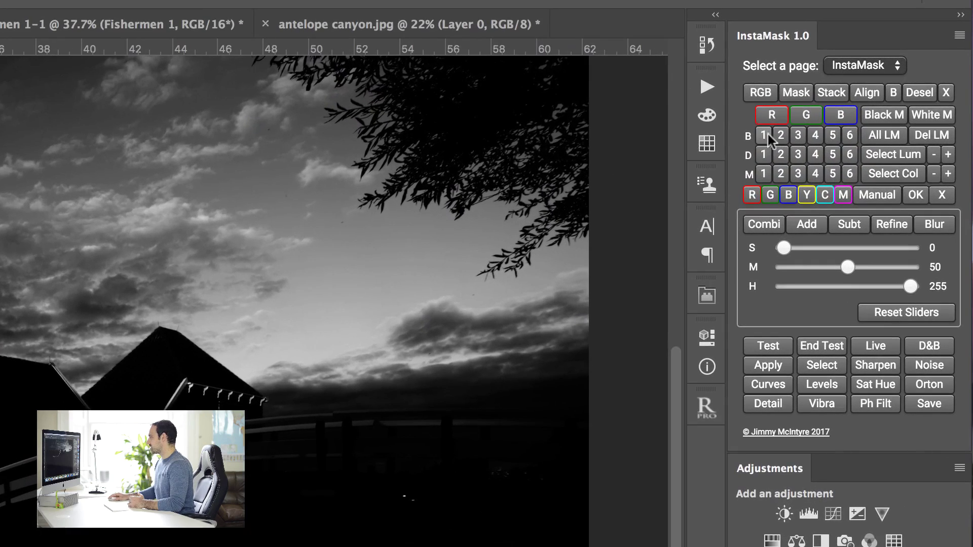
pyautogui.click(764, 135)
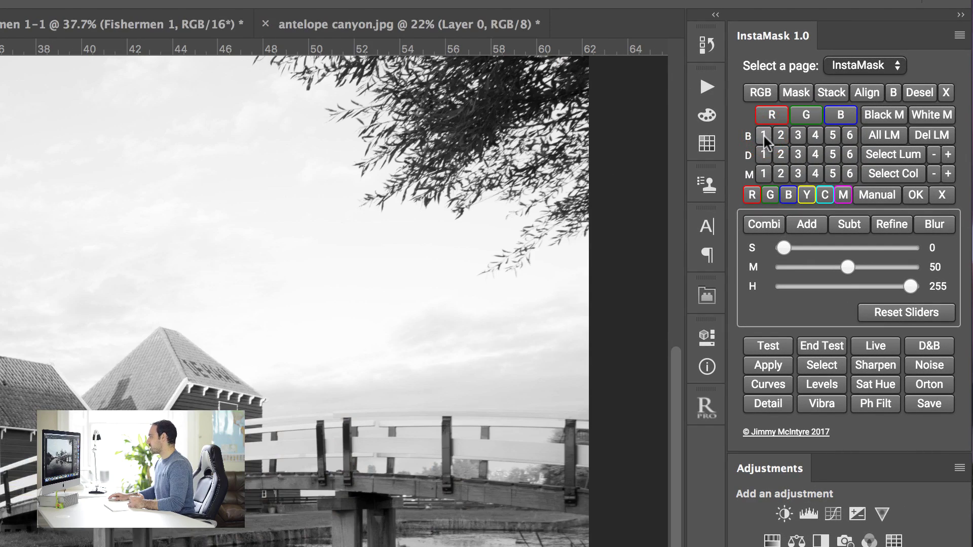
# Compare the RGB view with the mask view of the Brights 1 mask and check its channel.
pyautogui.click(938, 138)
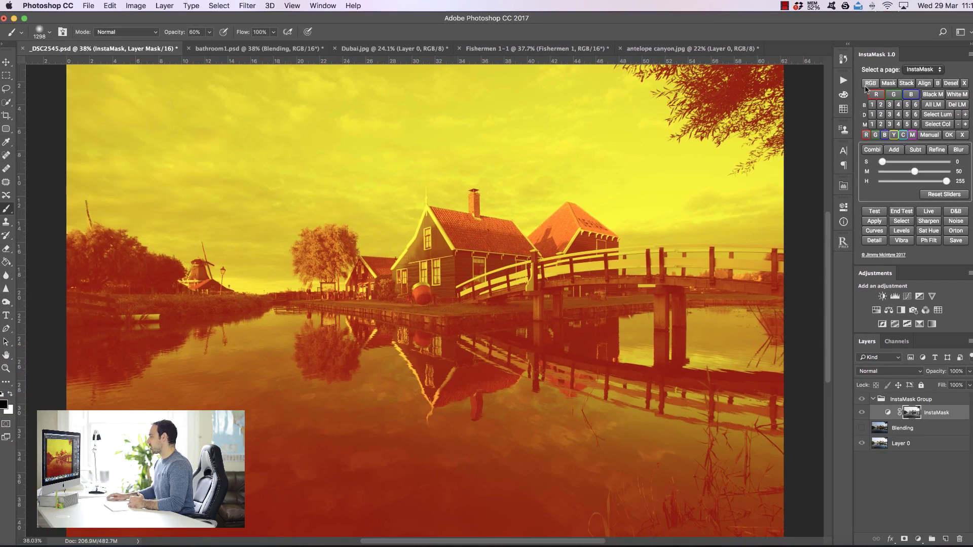
pyautogui.click(889, 83)
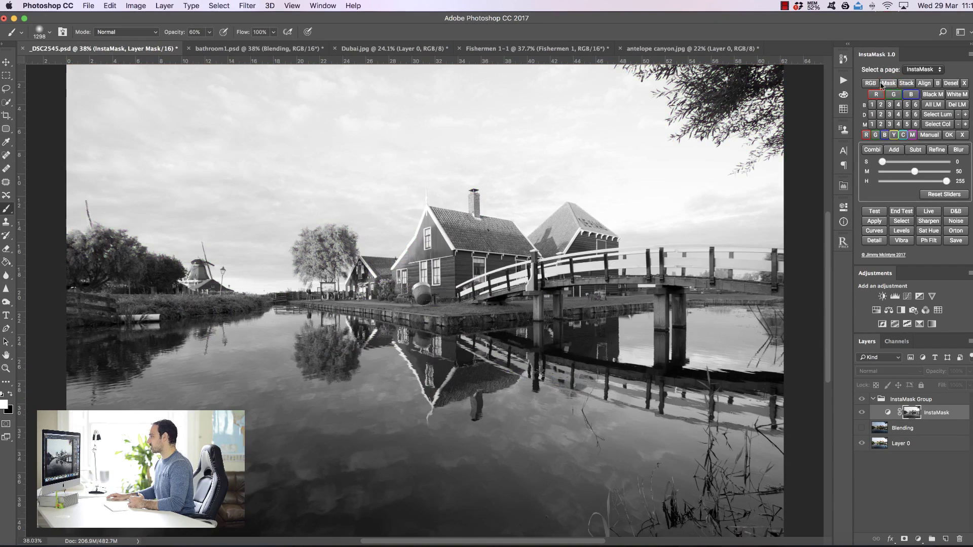
pyautogui.click(870, 83)
pyautogui.click(888, 84)
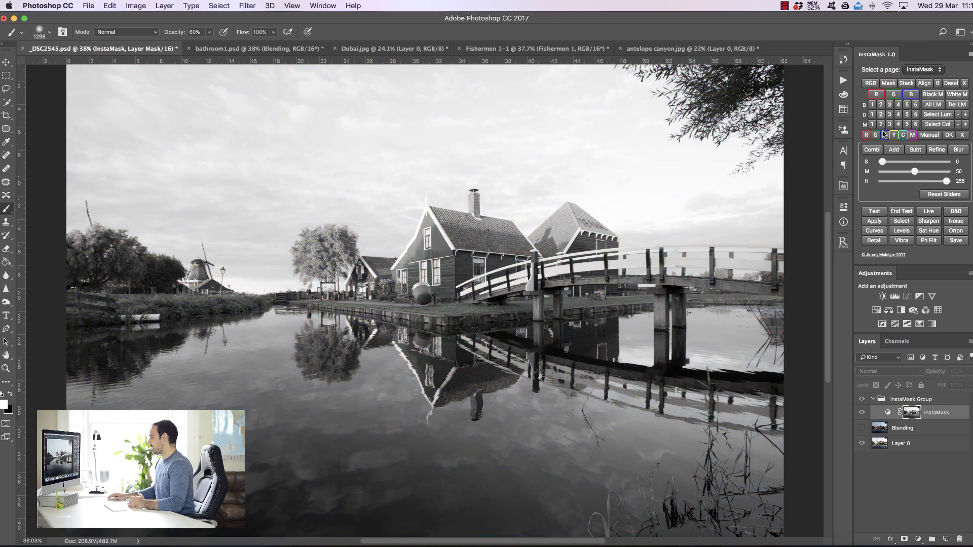
pyautogui.click(897, 342)
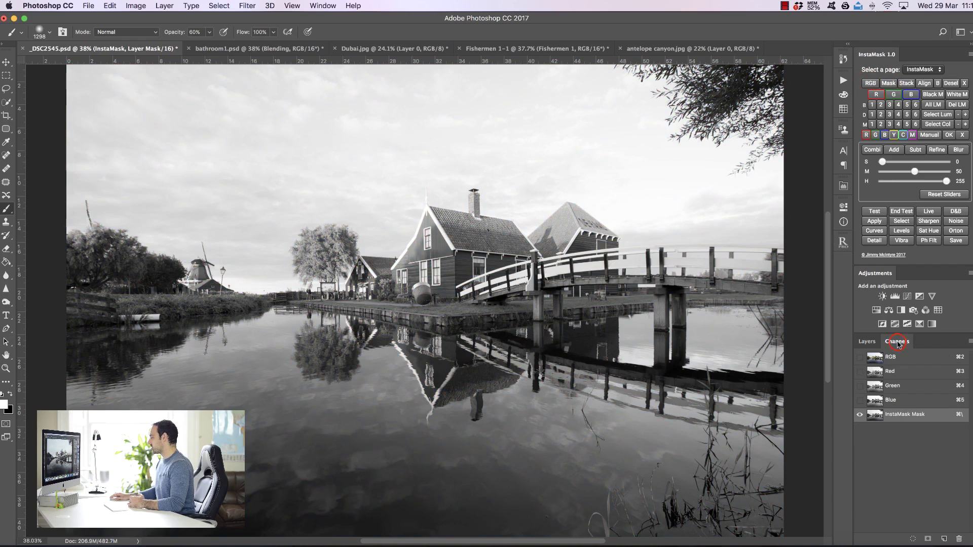
pyautogui.click(863, 341)
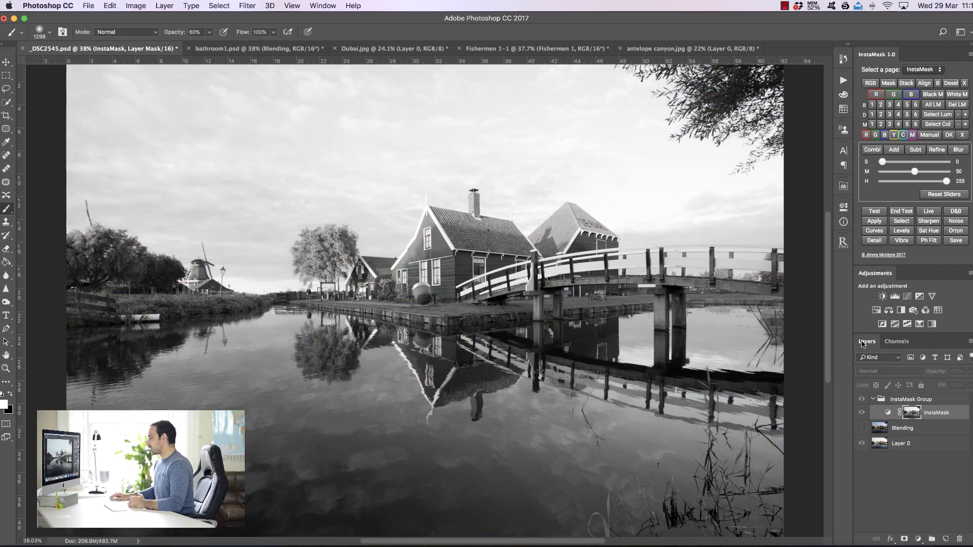
# Toggle the Blending layer's visibility to compare the darker exposure with Layer 0.
pyautogui.click(862, 431)
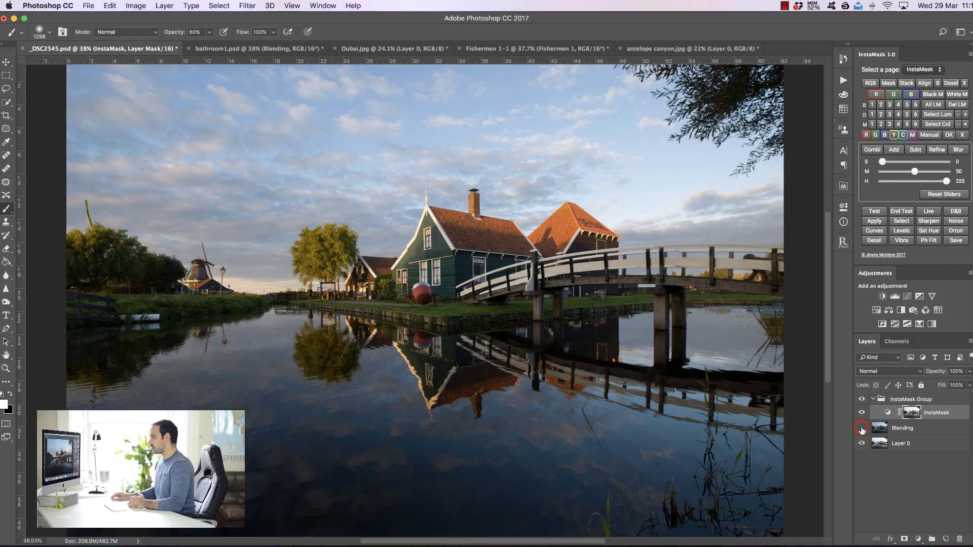
pyautogui.click(862, 429)
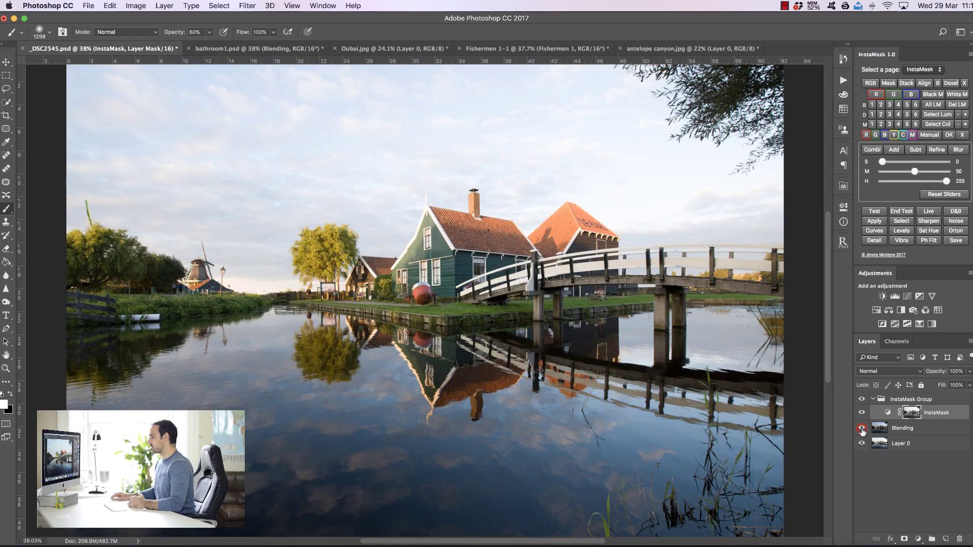
pyautogui.click(862, 429)
pyautogui.click(862, 430)
pyautogui.click(863, 429)
# Test the Brights 1 mask on the Blending layer, compare the blend on and off, and end the test.
pyautogui.click(905, 429)
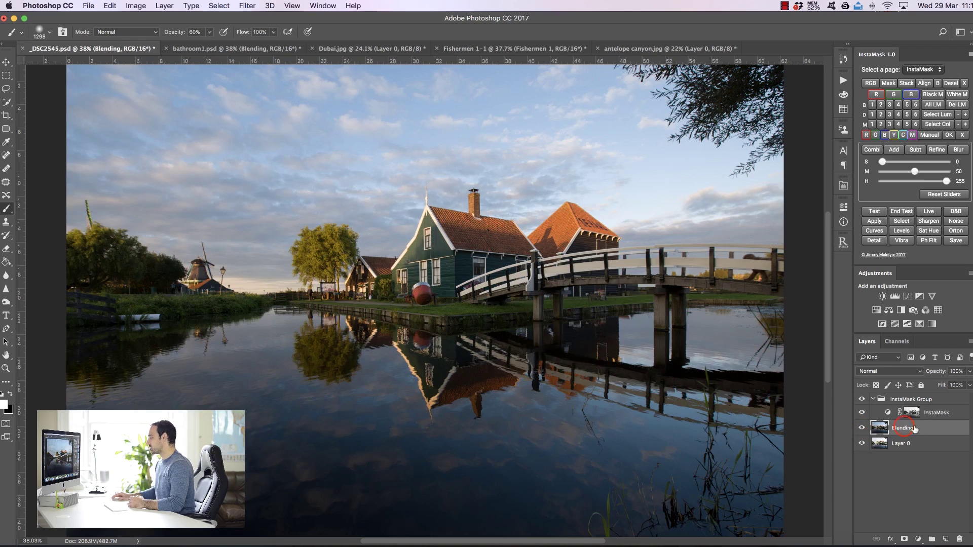
pyautogui.click(873, 211)
pyautogui.click(860, 413)
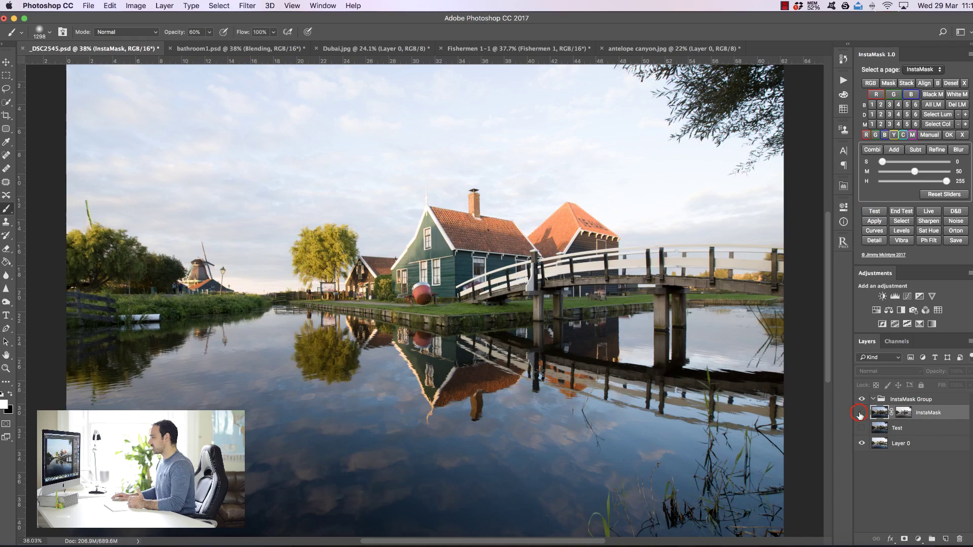
pyautogui.click(860, 413)
pyautogui.click(861, 413)
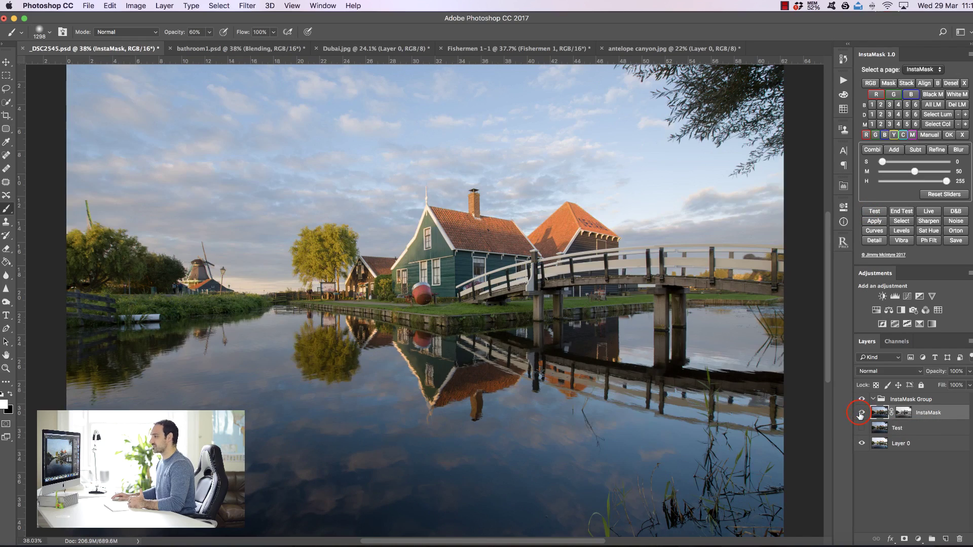
pyautogui.click(860, 413)
pyautogui.click(861, 413)
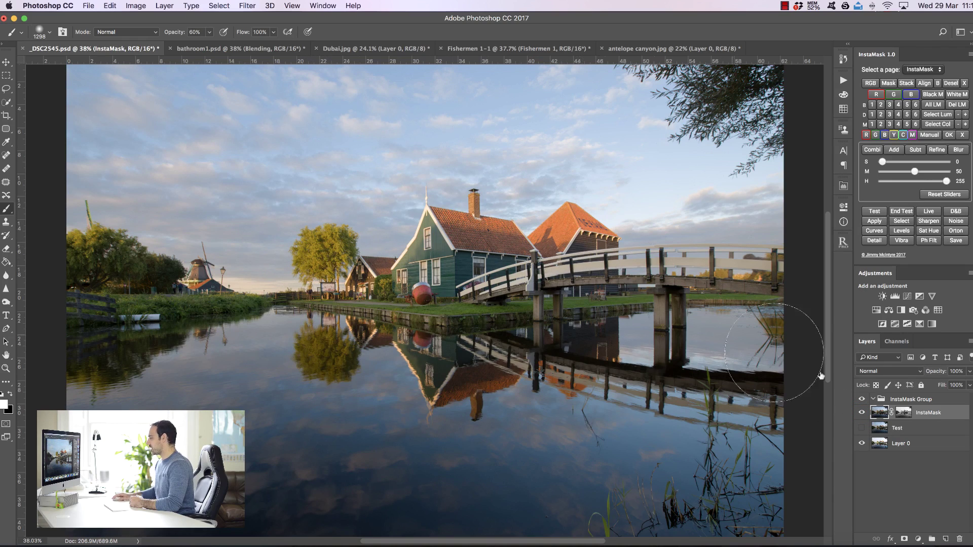
pyautogui.click(901, 211)
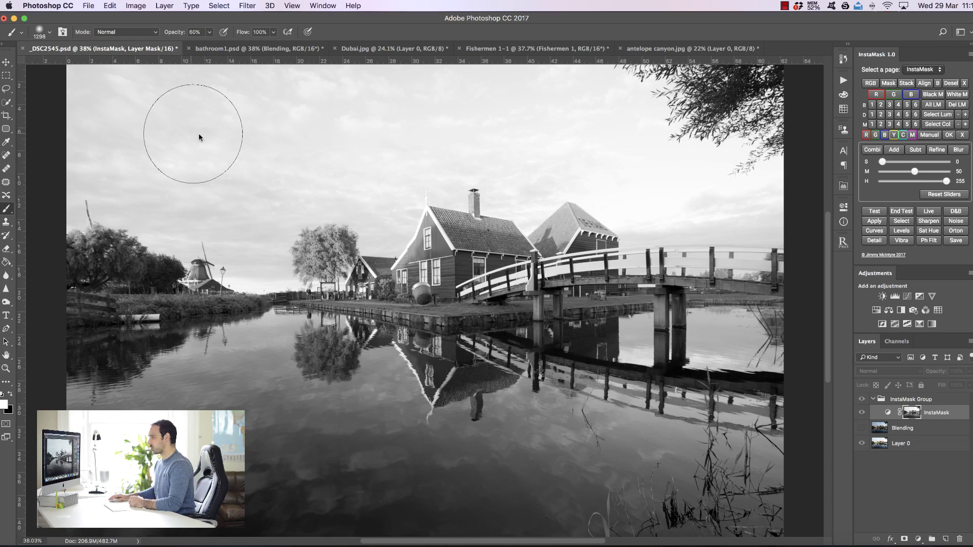
# Refine the Brights 1 mask by setting its midtones slider to 60 and its highlights slider to 222.
pyautogui.click(918, 173)
pyautogui.moveTo(921, 173); pyautogui.dragTo(939, 183)
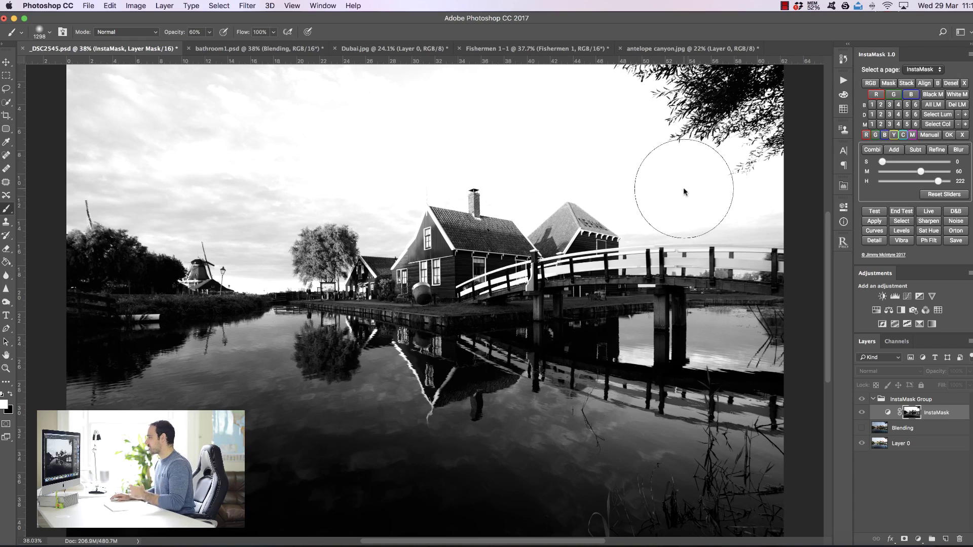
# Reset the mask refinement sliders and discard the temporary Brights 1 mask group.
pyautogui.click(942, 195)
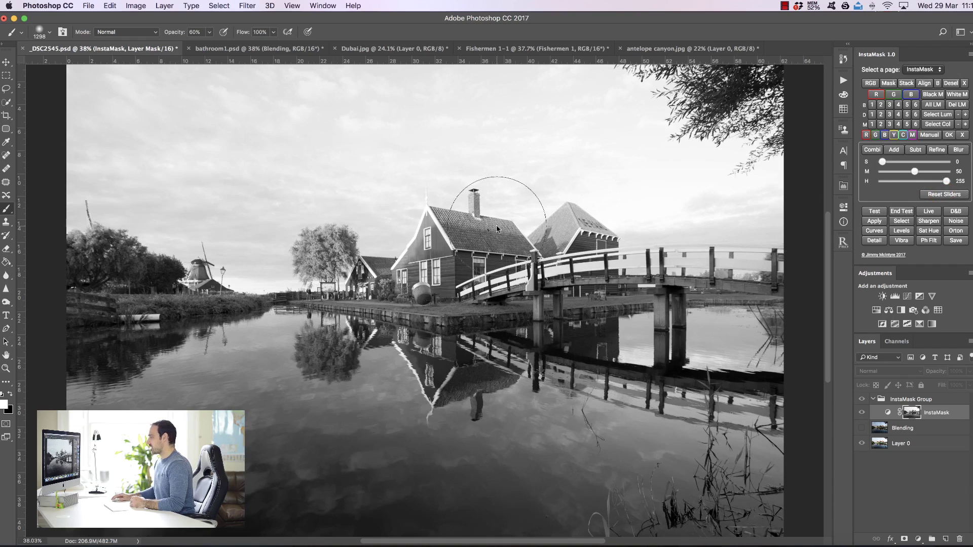
pyautogui.click(964, 83)
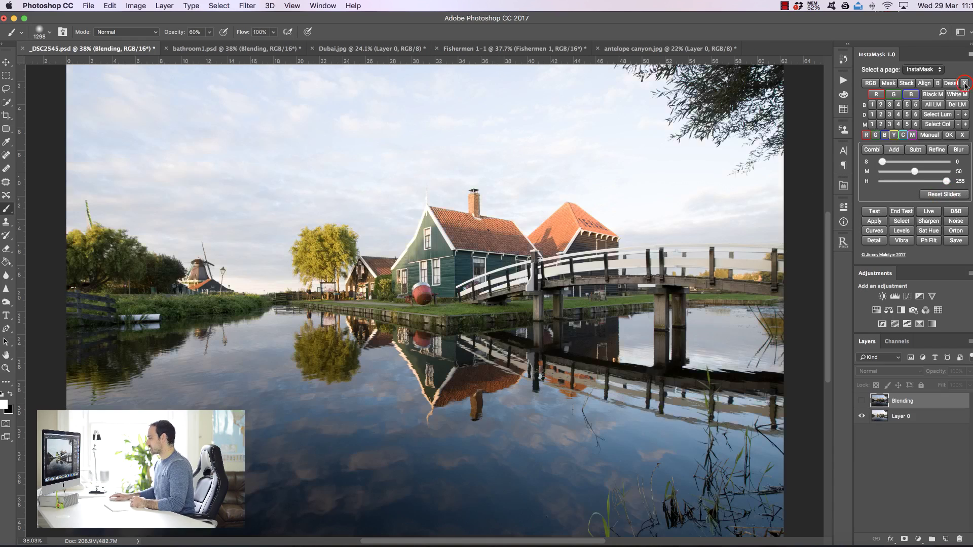
# Compare the Red, Green and Blue channels of the canal image one by one, and return to the RGB composite.
pyautogui.click(895, 340)
pyautogui.click(891, 373)
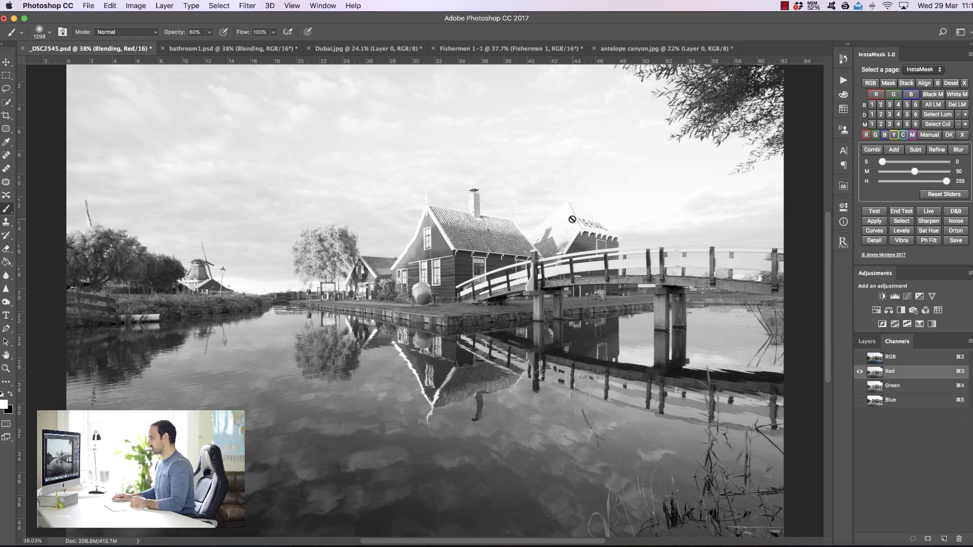
pyautogui.click(893, 389)
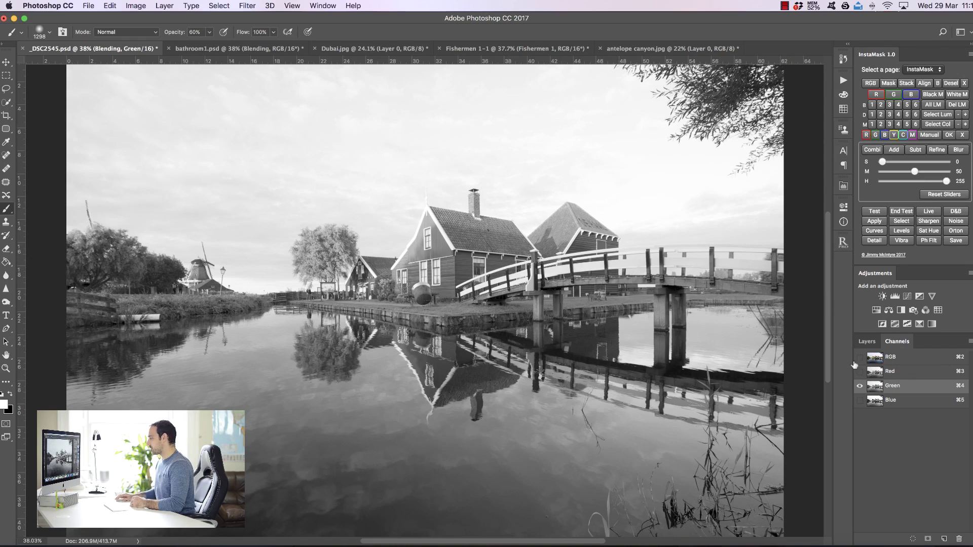
pyautogui.click(876, 403)
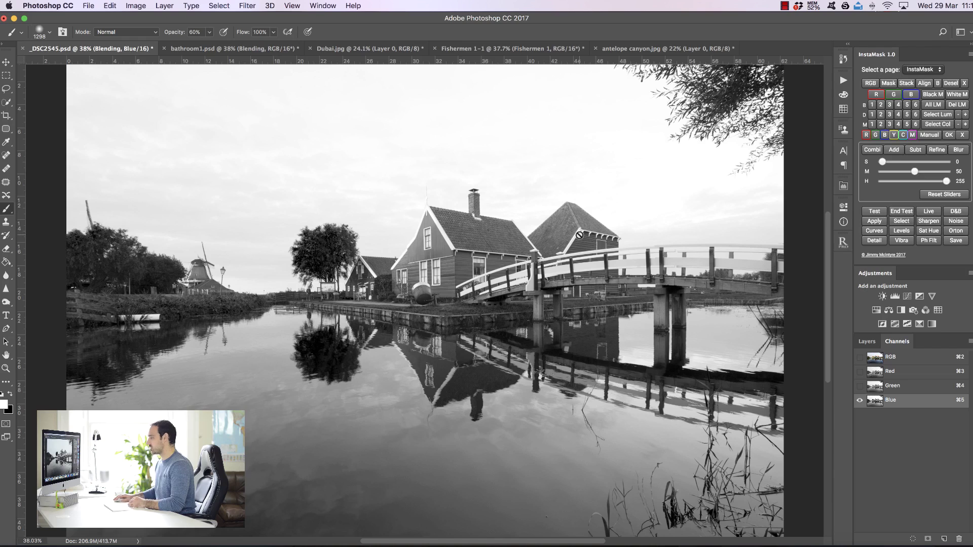
pyautogui.click(900, 358)
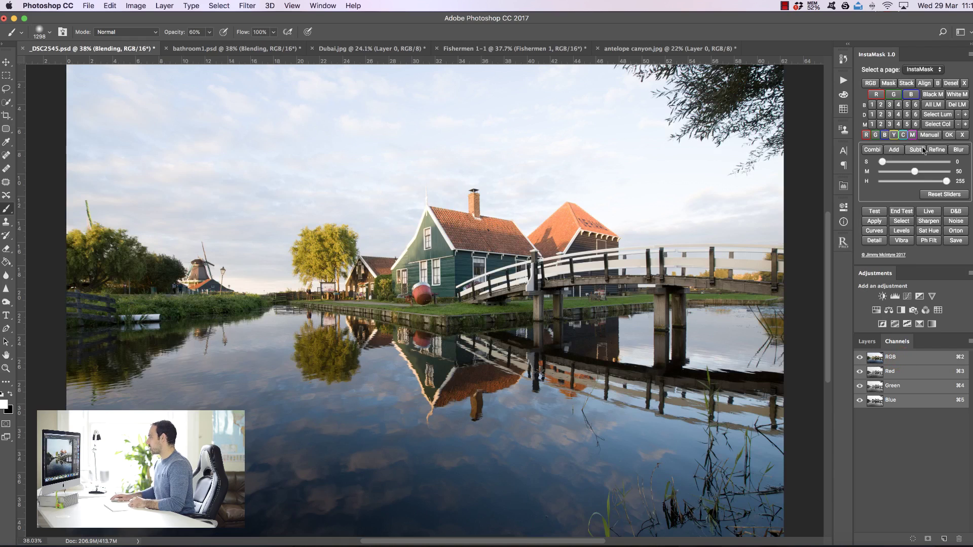
# Generate a set of luminosity masks based on the blue channel and return to the layers view.
pyautogui.click(912, 94)
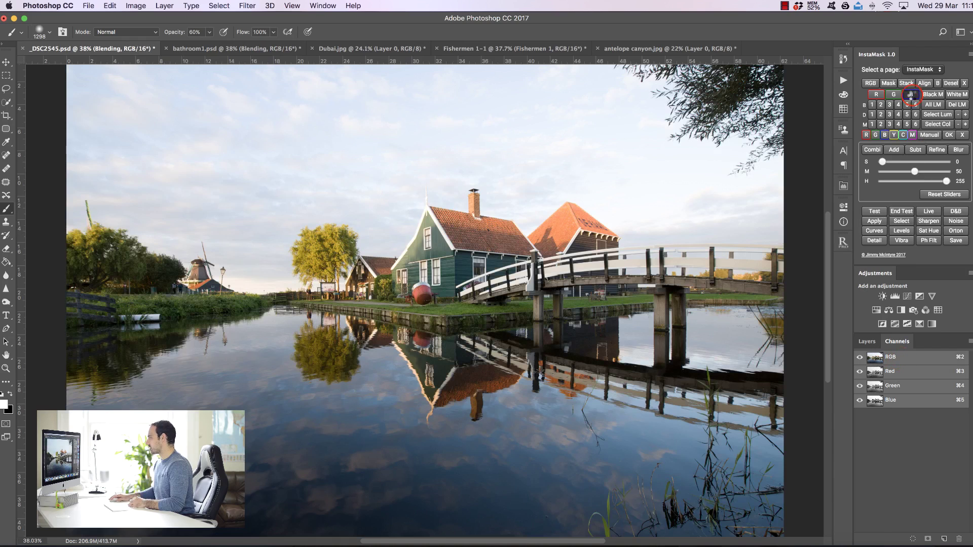
pyautogui.scroll(5, 922, 475)
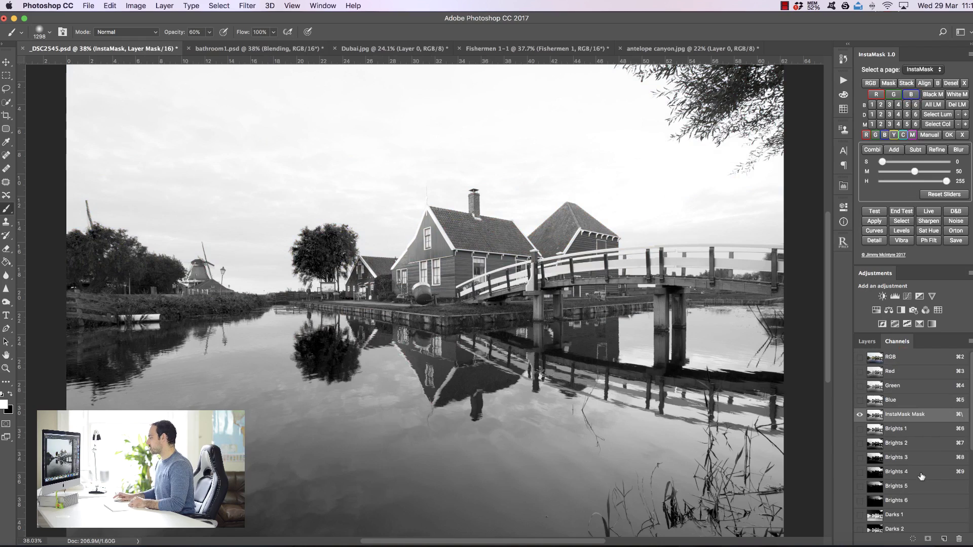
pyautogui.click(867, 342)
# Preview the Brights 3, Darks 4 and Midtones 1 masks of the blue channel, and settle on the Brights 1 mask.
pyautogui.click(889, 105)
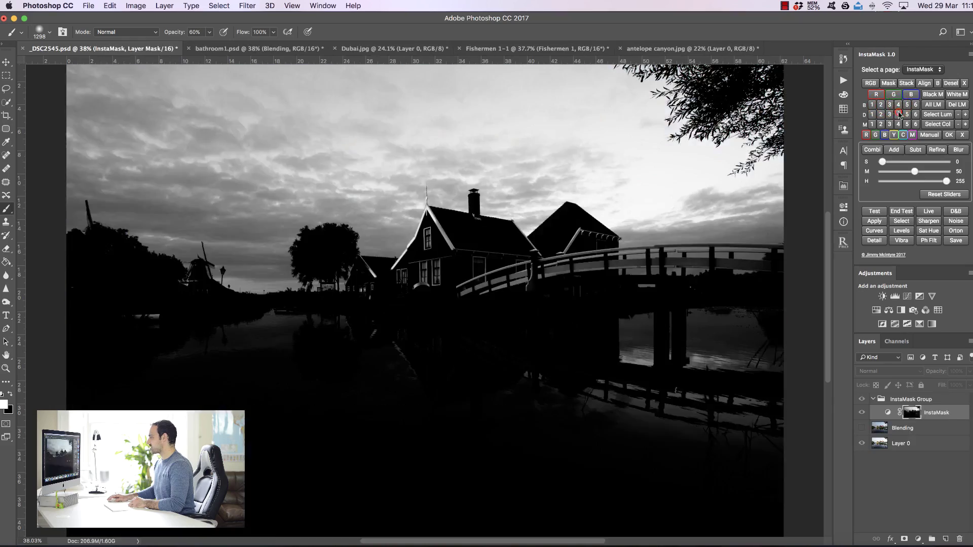
pyautogui.click(898, 114)
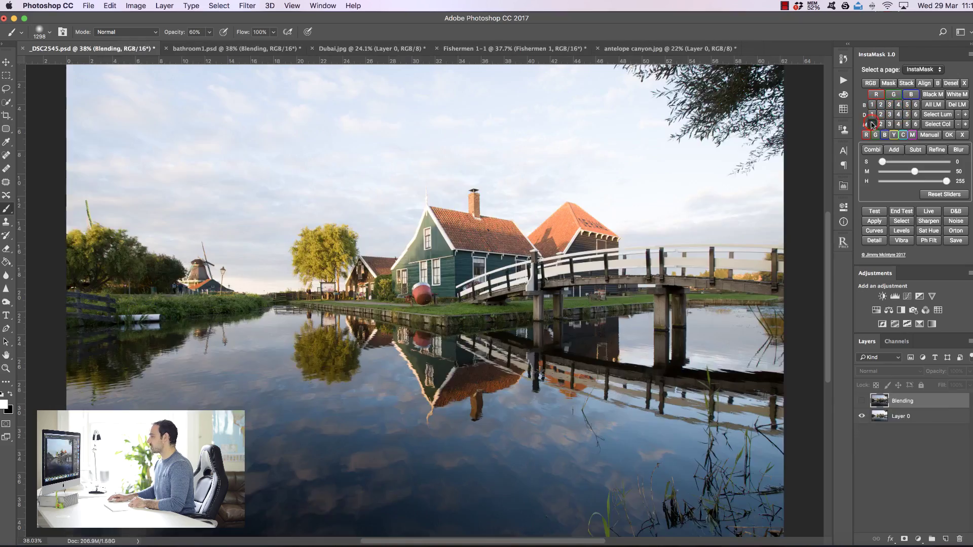
pyautogui.click(872, 115)
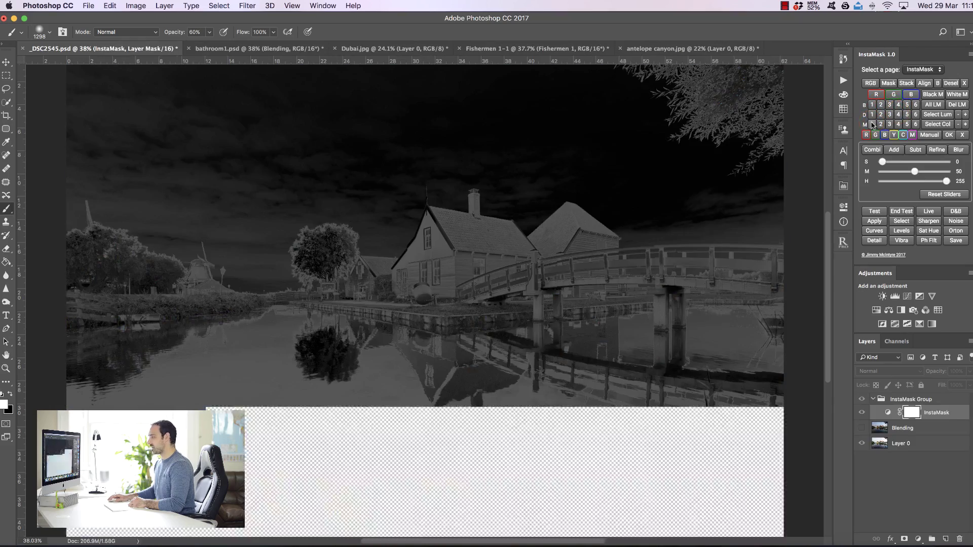
pyautogui.click(872, 104)
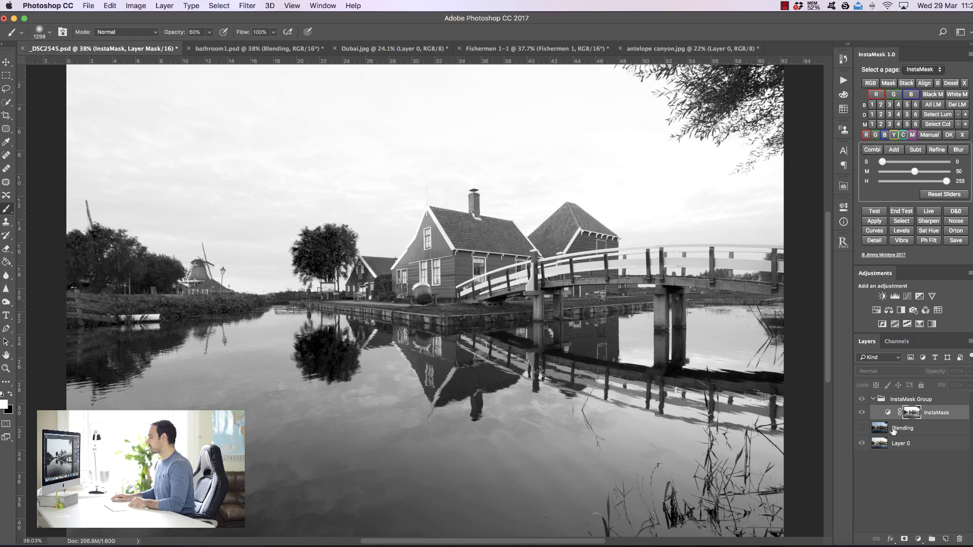
# Make the Blending layer visible, test the blue-channel Brights 1 mask on it, and apply it as that layer's mask.
pyautogui.click(862, 428)
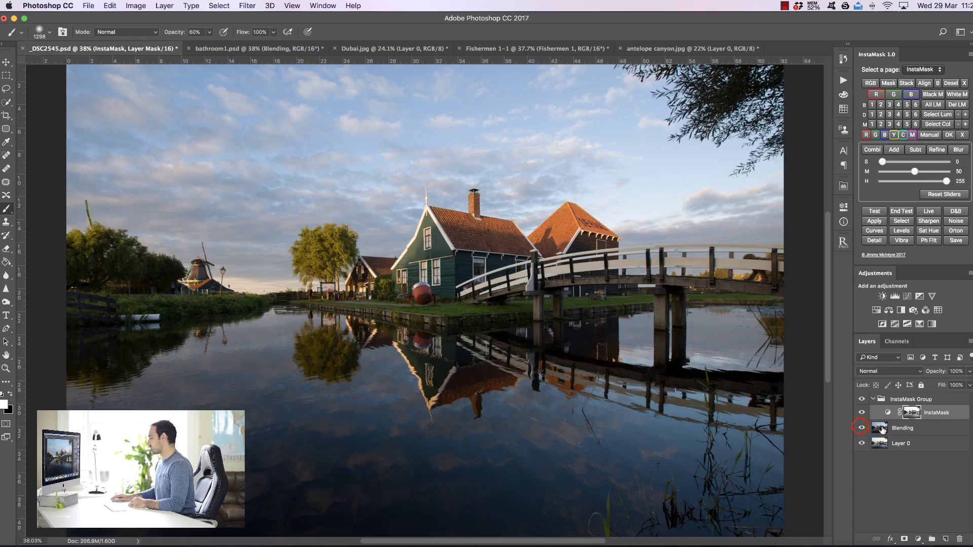
pyautogui.click(914, 428)
pyautogui.click(874, 212)
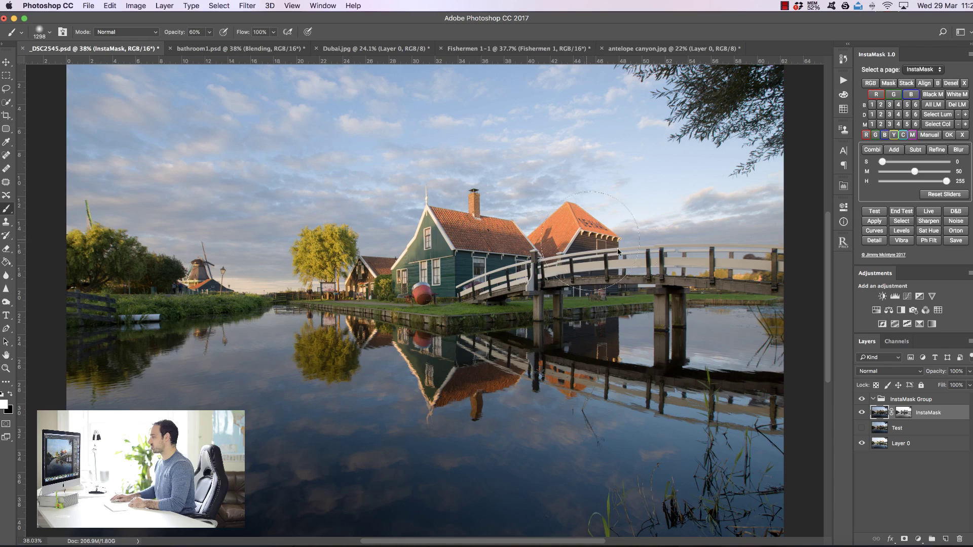
pyautogui.click(900, 432)
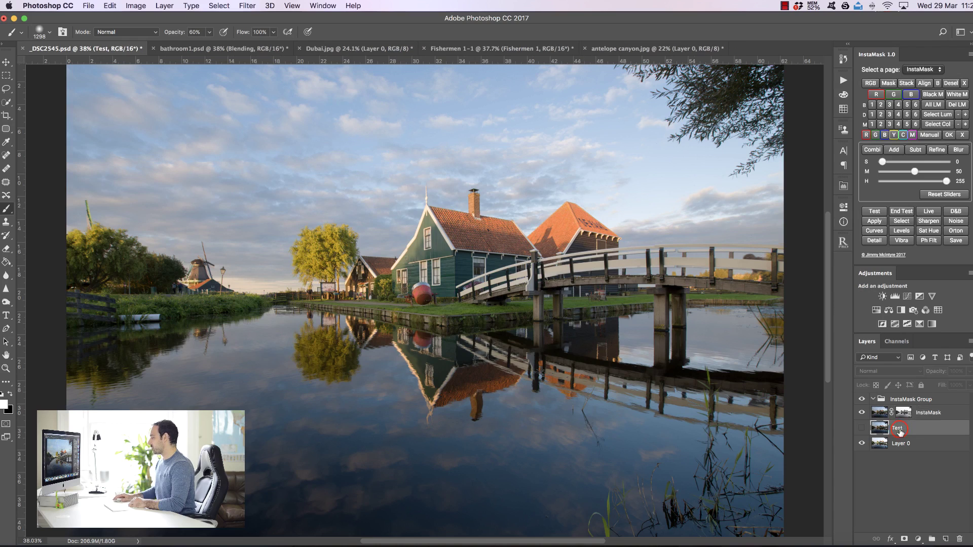
pyautogui.click(874, 221)
pyautogui.click(863, 401)
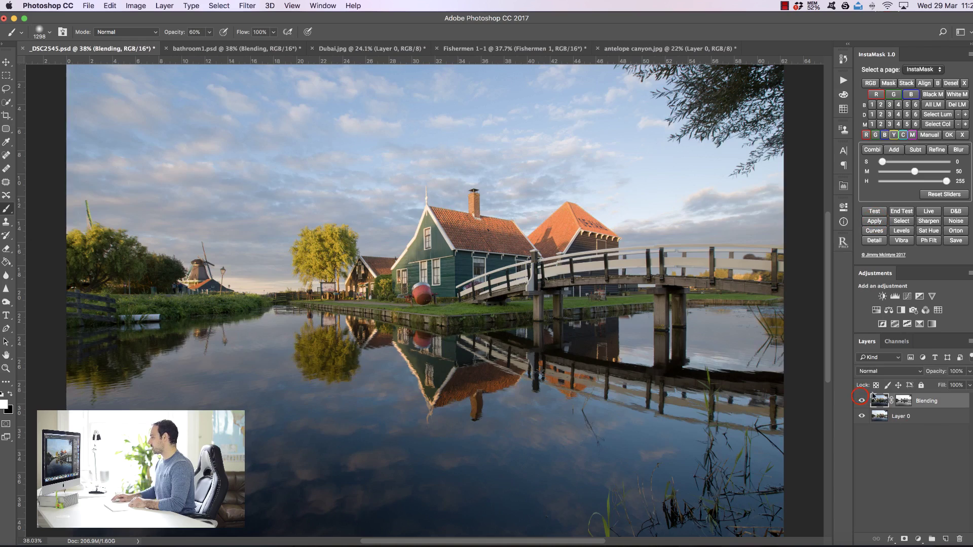
# Lower the Blending layer's opacity to 73% and compare the blend with the layer on and off.
pyautogui.moveTo(936, 376); pyautogui.dragTo(925, 374)
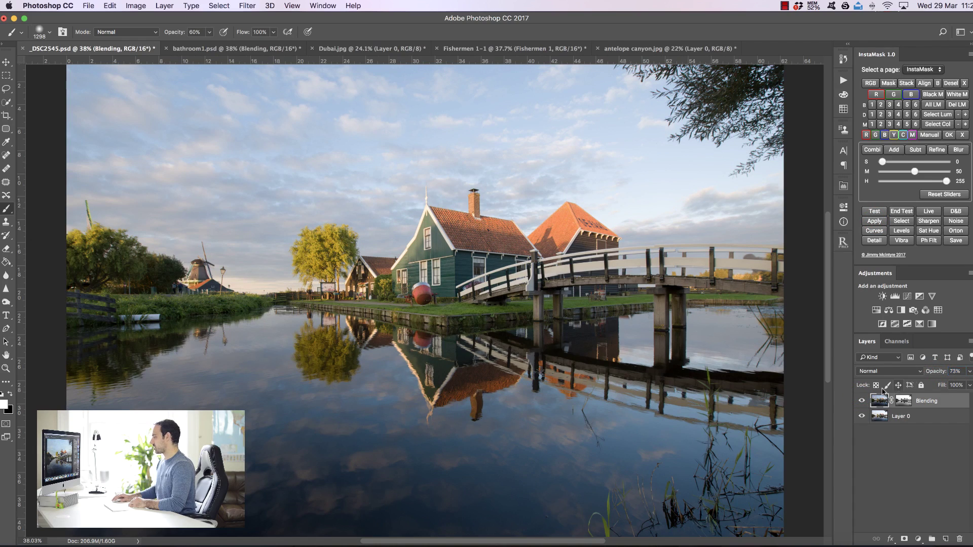
pyautogui.click(863, 401)
pyautogui.click(863, 400)
pyautogui.click(862, 400)
pyautogui.click(862, 401)
pyautogui.click(863, 401)
pyautogui.click(863, 401)
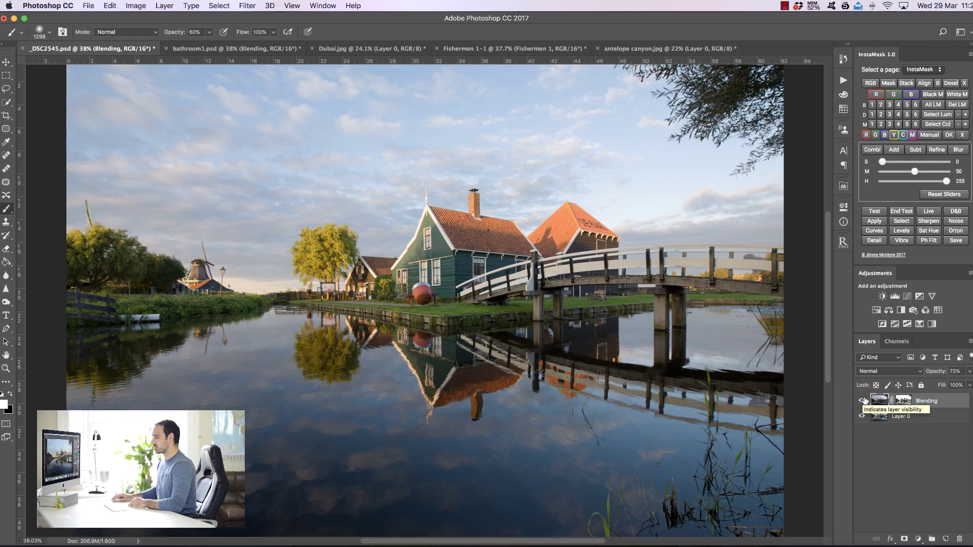
# Inspect the blend closely around the house roof and chimney, and fit the whole image on screen again.
pyautogui.click(6, 369)
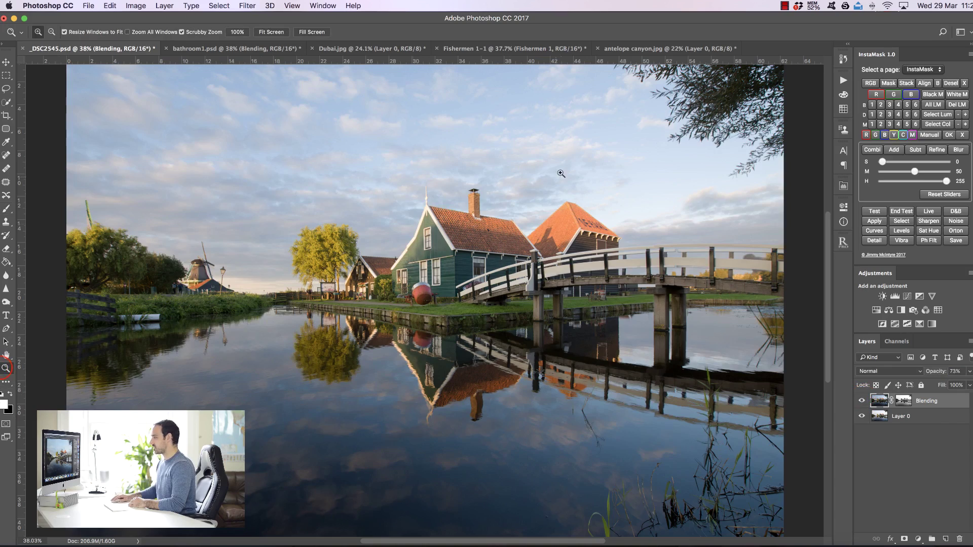
pyautogui.moveTo(509, 213); pyautogui.dragTo(582, 210)
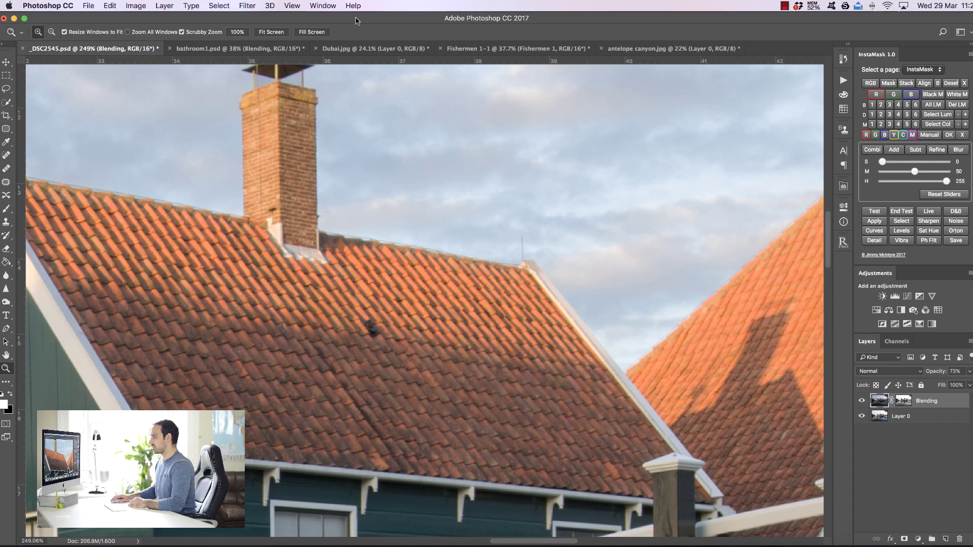
pyautogui.click(271, 32)
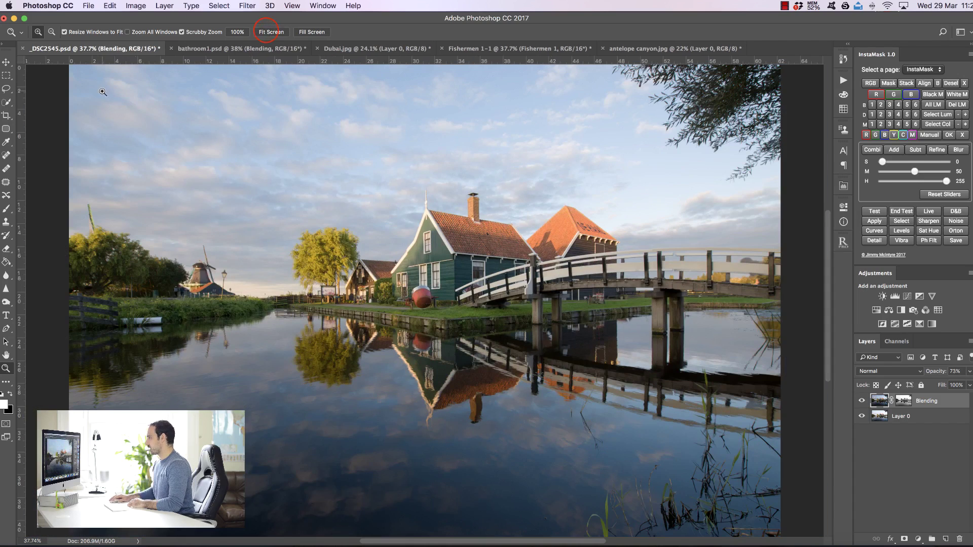
# Delete all generated luminosity mask channels from the canal image.
pyautogui.click(960, 105)
pyautogui.click(897, 341)
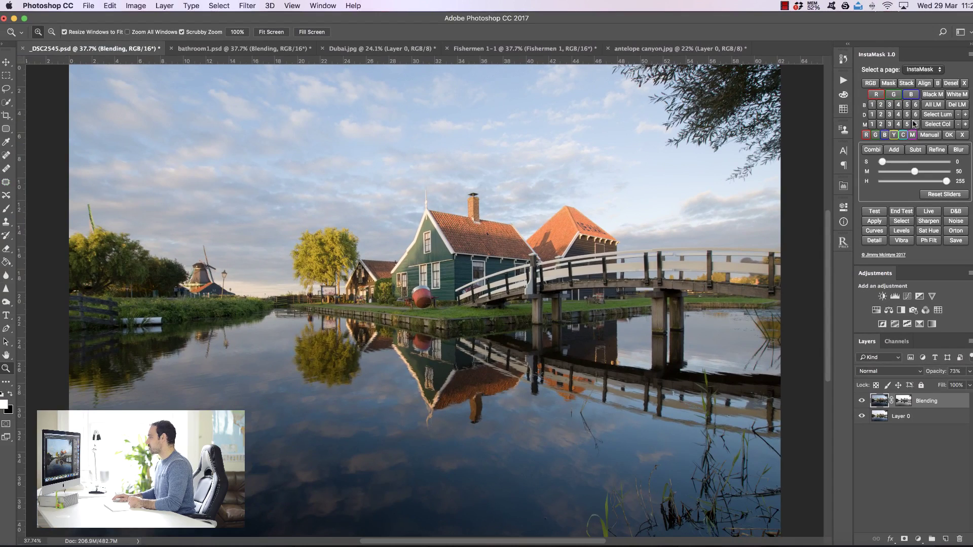
# In bathroom1.psd, hide the Blending layer and create a Select Lum mask from the bright window tone, f0f0f0.
pyautogui.click(209, 49)
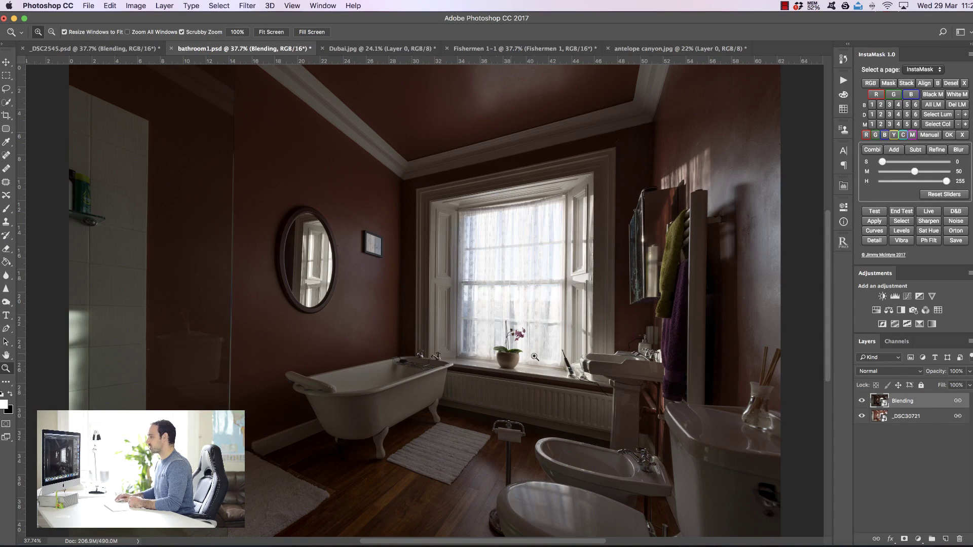
pyautogui.click(862, 402)
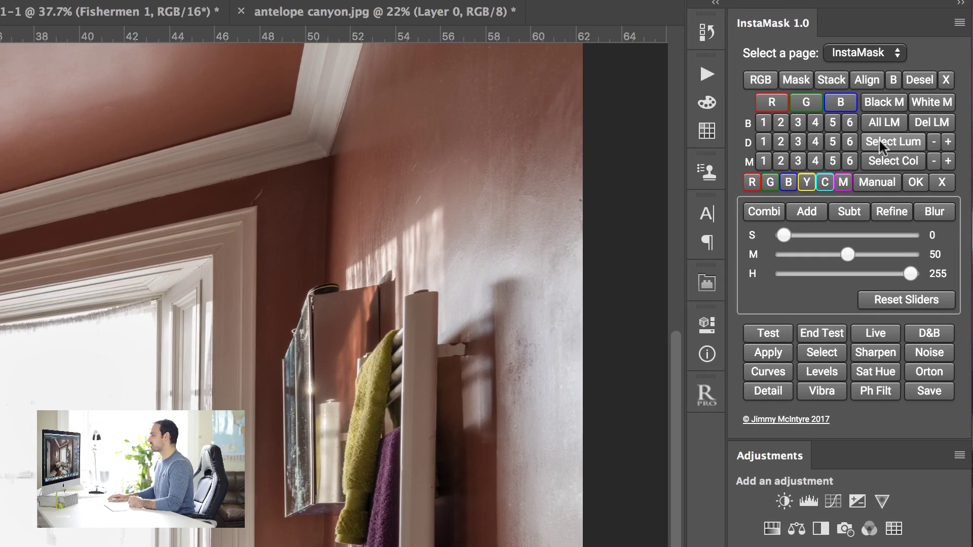
pyautogui.click(888, 138)
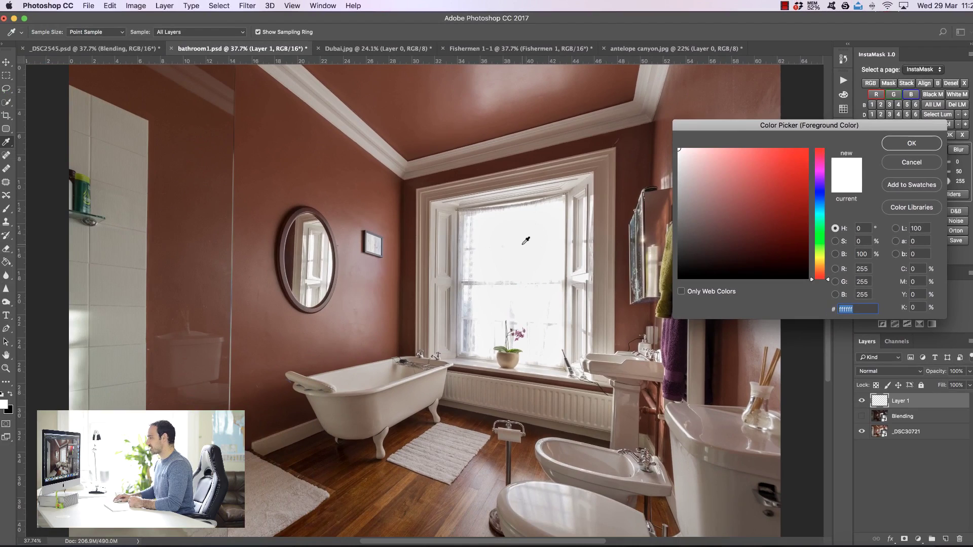
pyautogui.click(522, 239)
pyautogui.click(519, 238)
pyautogui.click(512, 235)
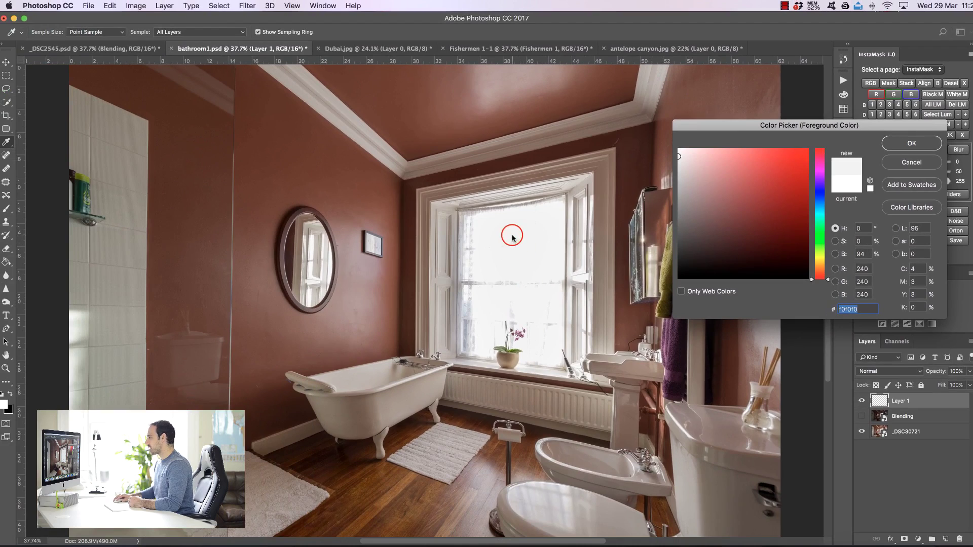
pyautogui.click(911, 144)
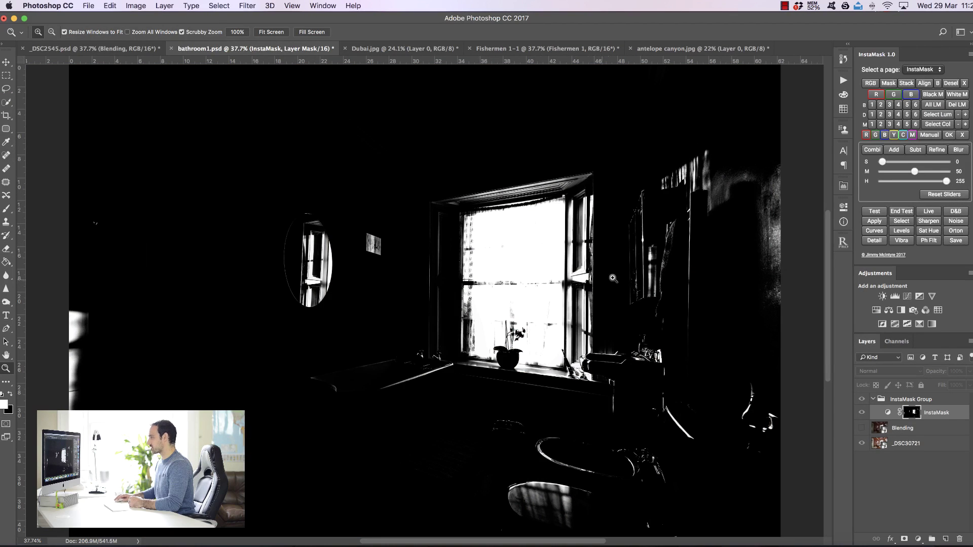
# Widen the tonal range of the window luminosity mask in four increments.
pyautogui.click(966, 115)
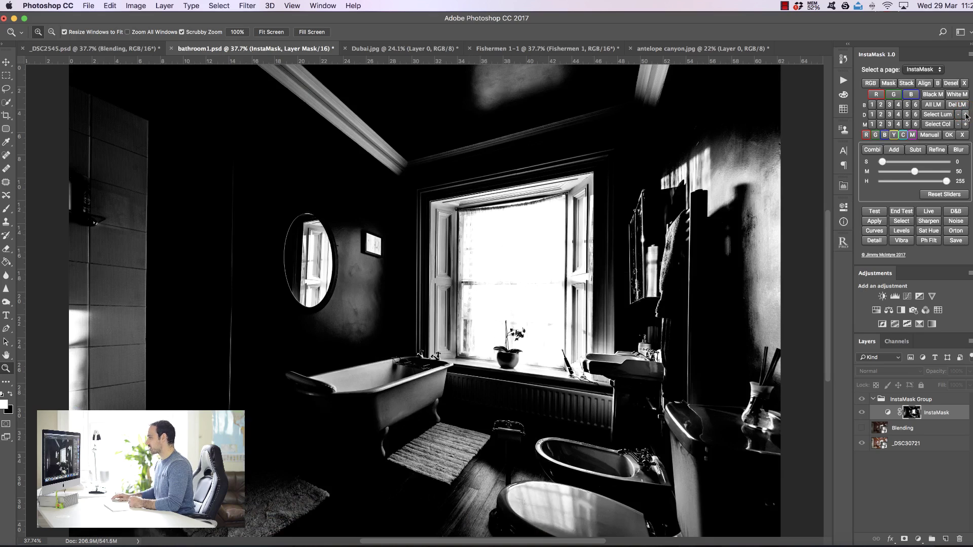
pyautogui.click(965, 115)
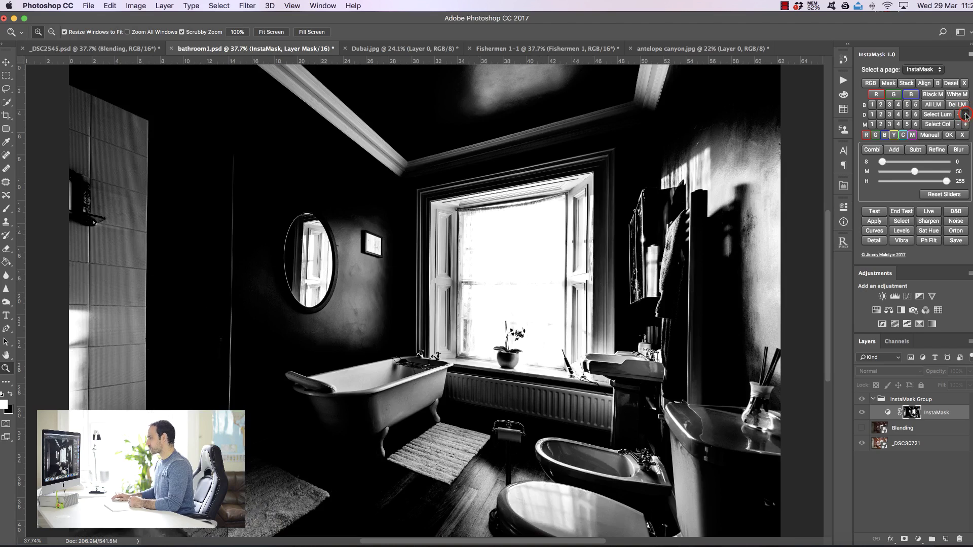
pyautogui.click(965, 115)
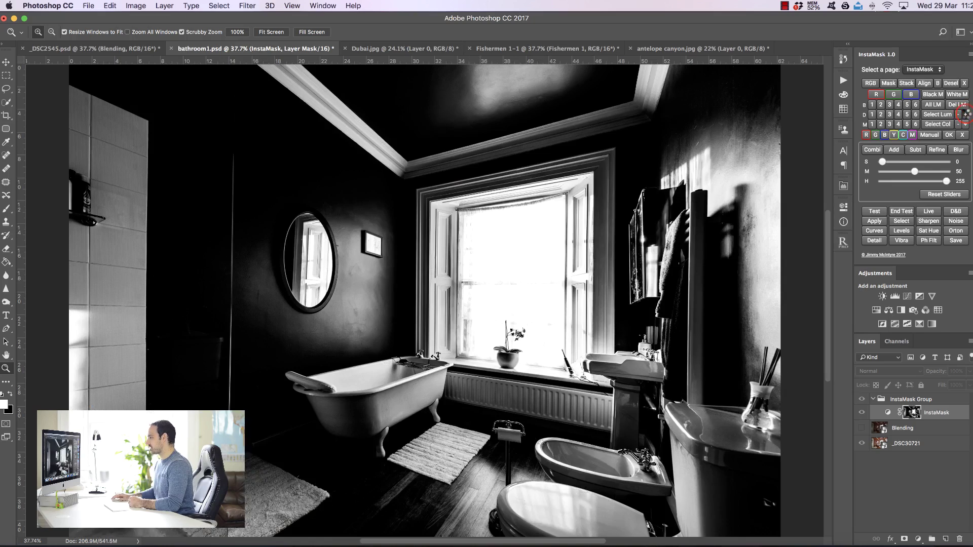
pyautogui.click(965, 115)
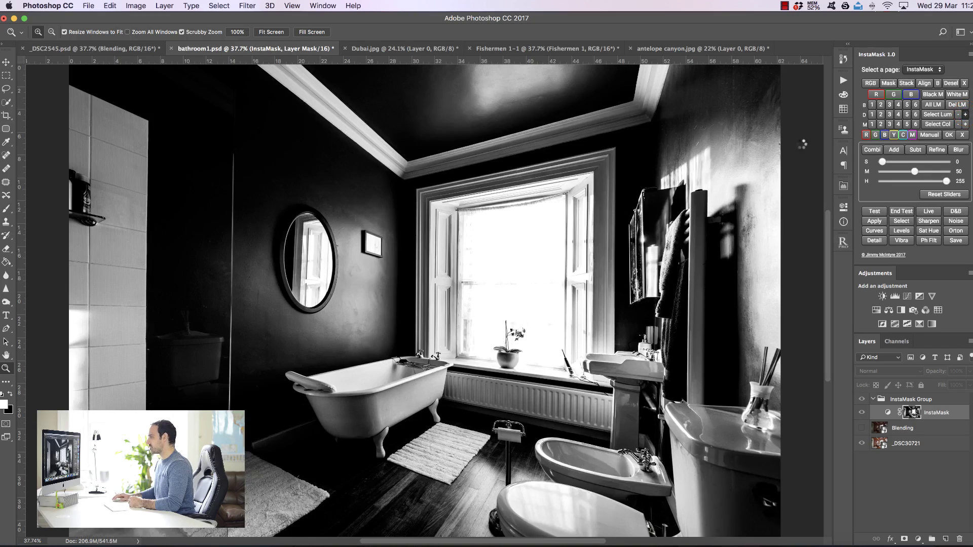
# Narrow the tonal range of the window luminosity mask step by step so the room's walls drop out.
pyautogui.click(957, 116)
pyautogui.click(958, 115)
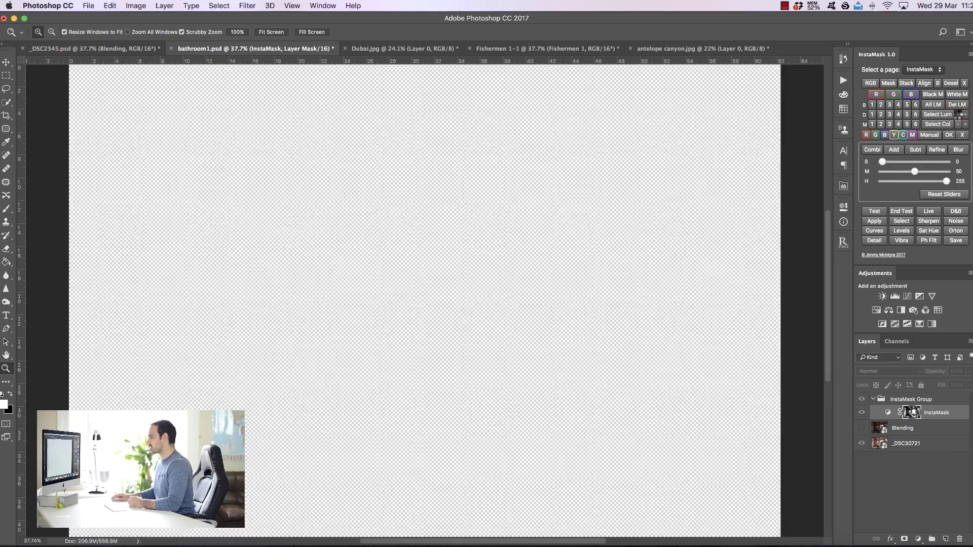
pyautogui.click(958, 115)
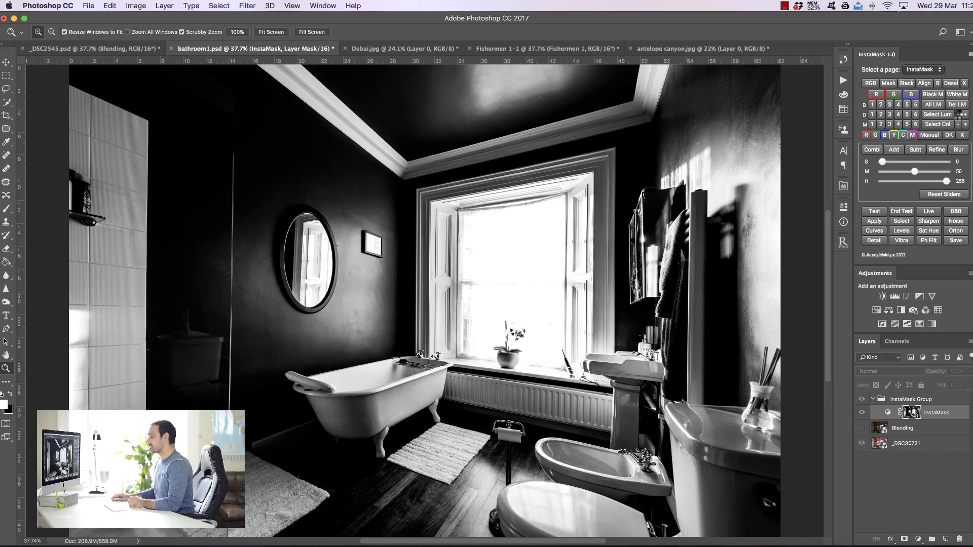
pyautogui.click(958, 115)
pyautogui.click(958, 115)
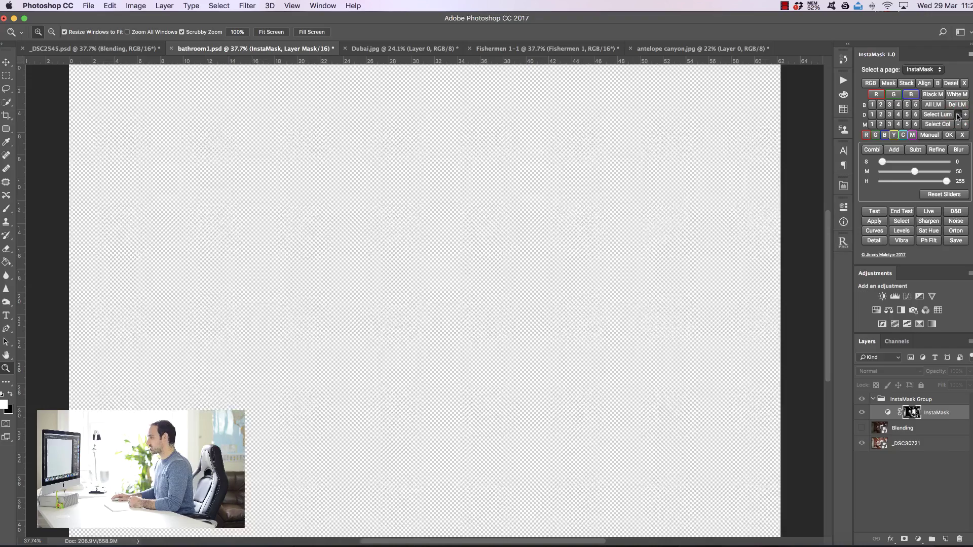
pyautogui.click(958, 115)
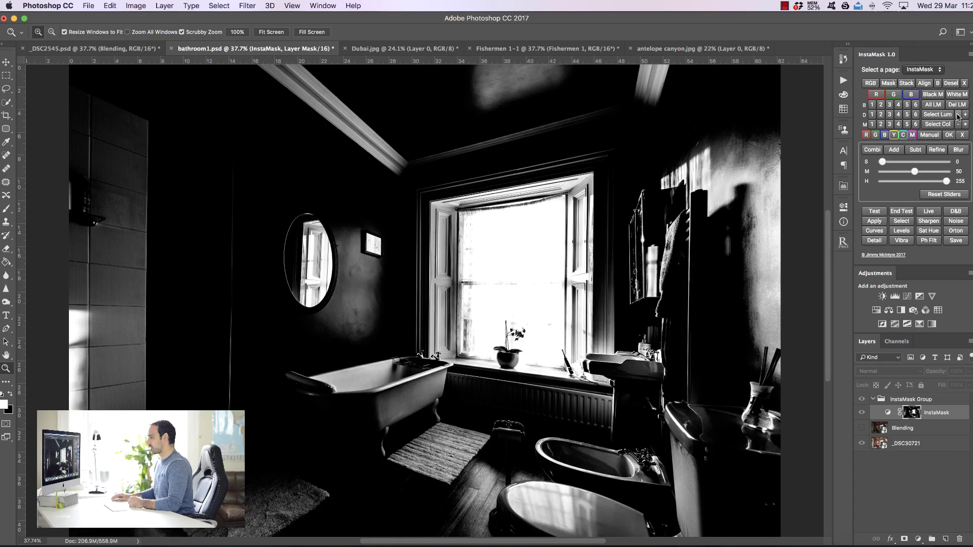
# Narrow the tonal range of the window luminosity mask by three more decrements to isolate the bright window.
pyautogui.click(958, 115)
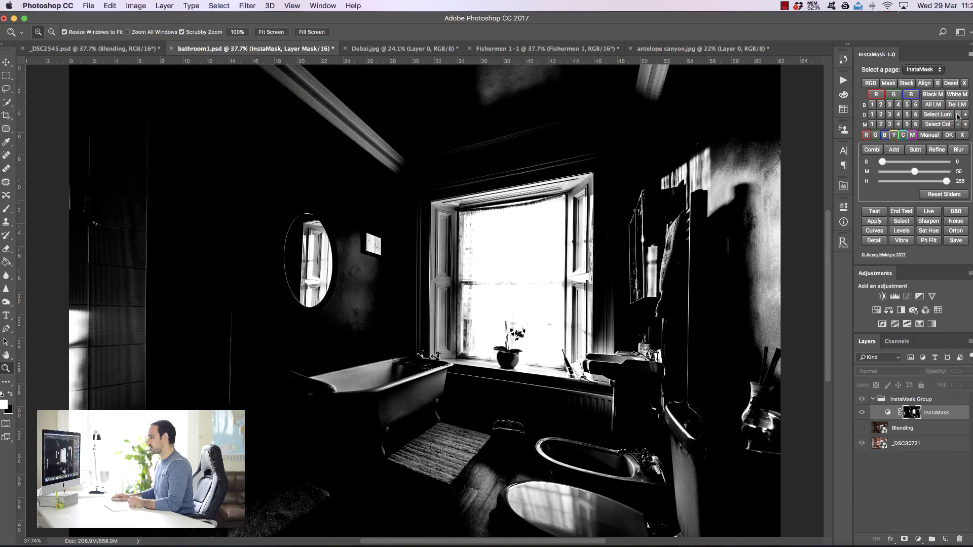
pyautogui.click(958, 115)
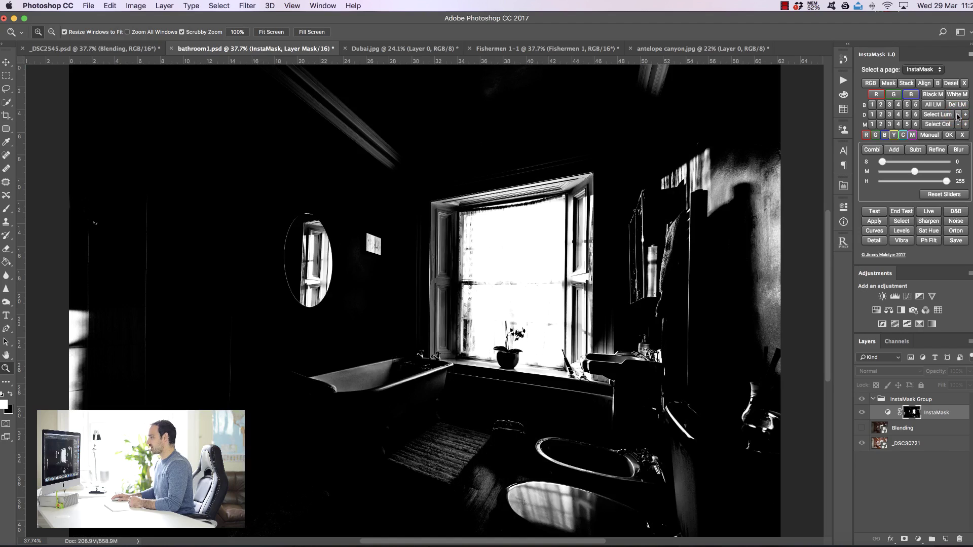
pyautogui.click(958, 115)
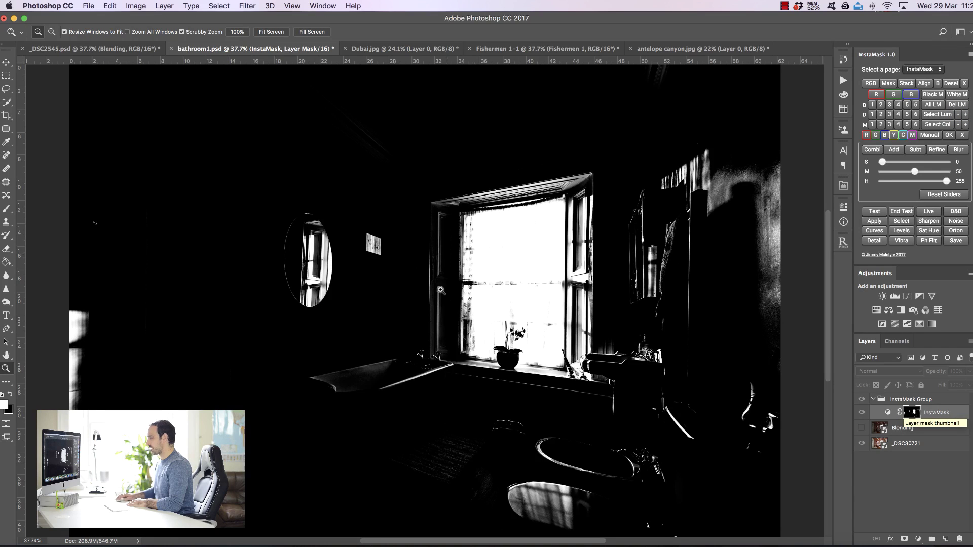
# Add a black mask to the Blending layer and make the layer visible.
pyautogui.click(899, 430)
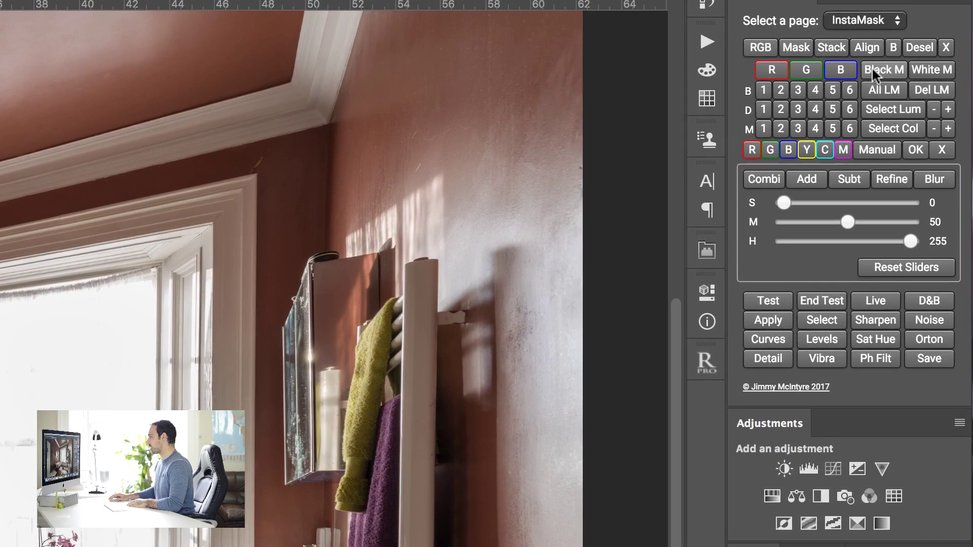
pyautogui.click(881, 71)
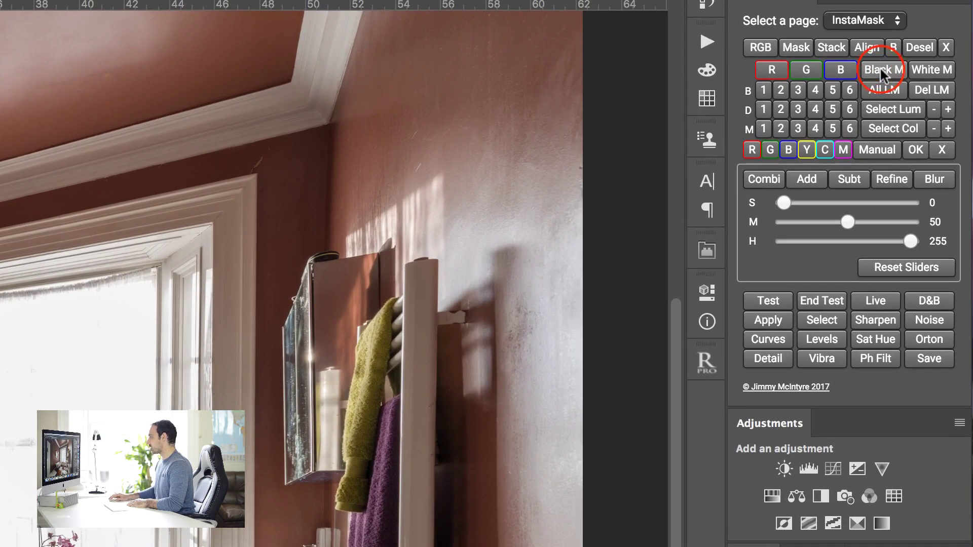
pyautogui.click(938, 74)
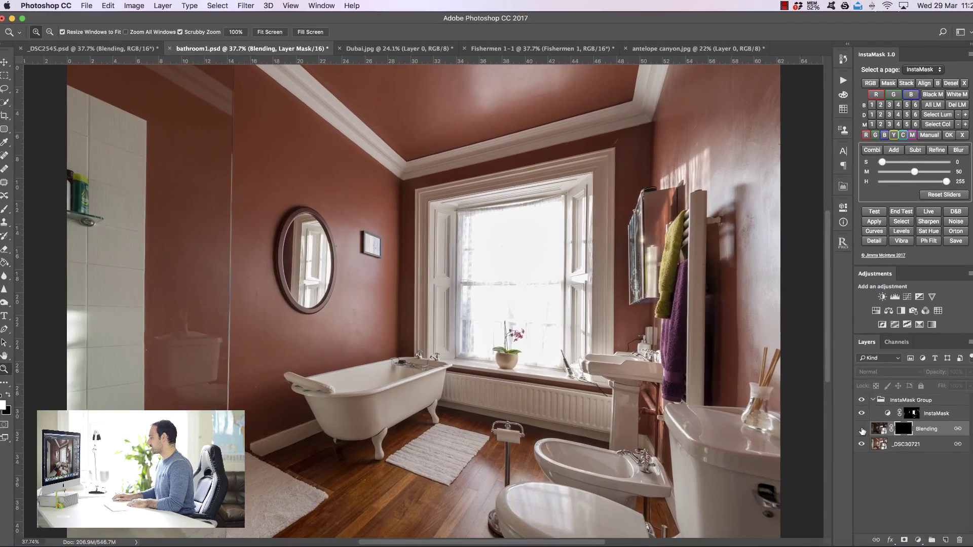
pyautogui.click(742, 546)
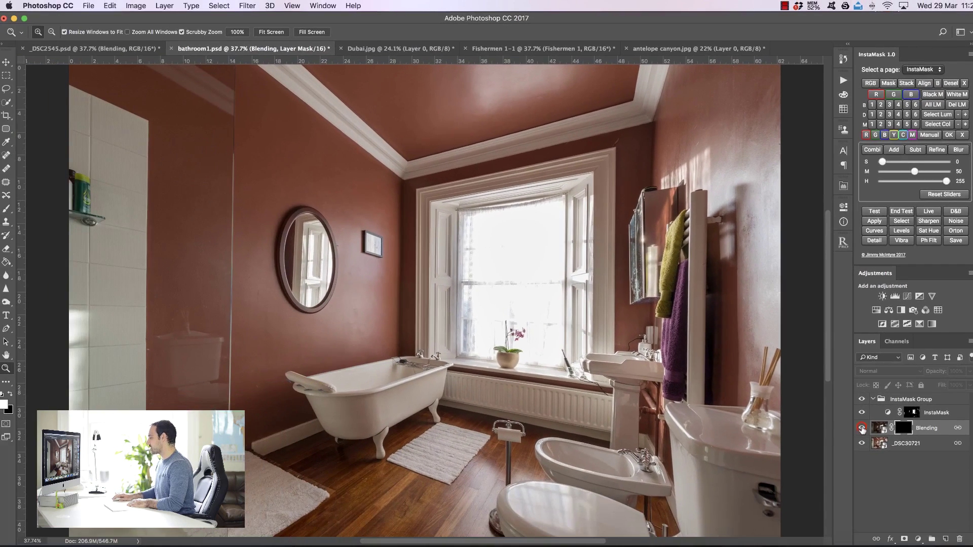
# Load the window luminosity mask as a selection for the Blending layer's mask, activate the Brush and hide the selection outline.
pyautogui.click(902, 221)
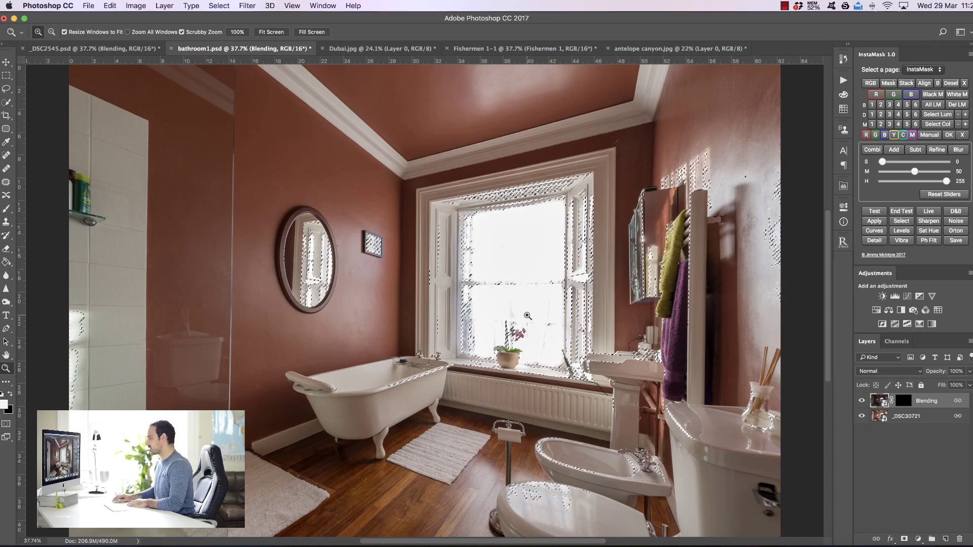
pyautogui.click(938, 84)
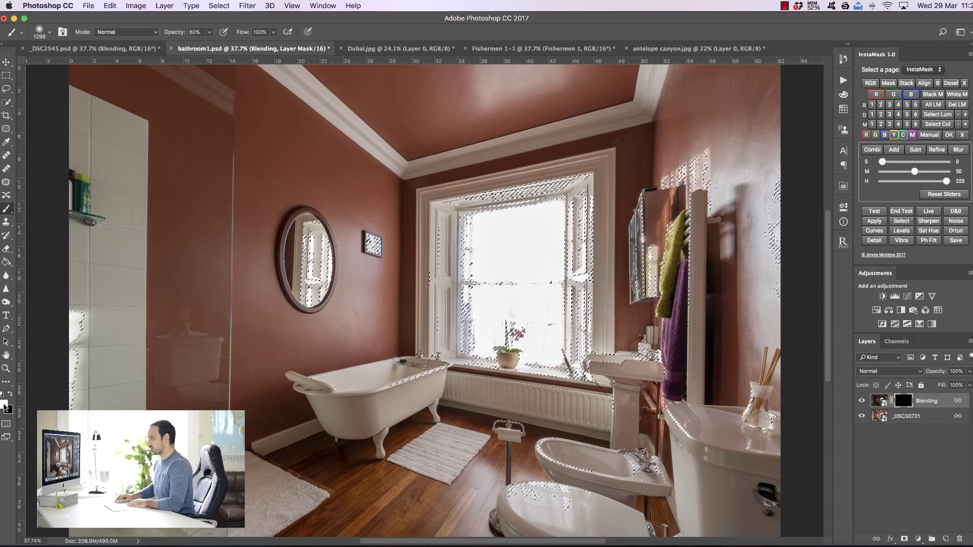
pyautogui.press('super+d')
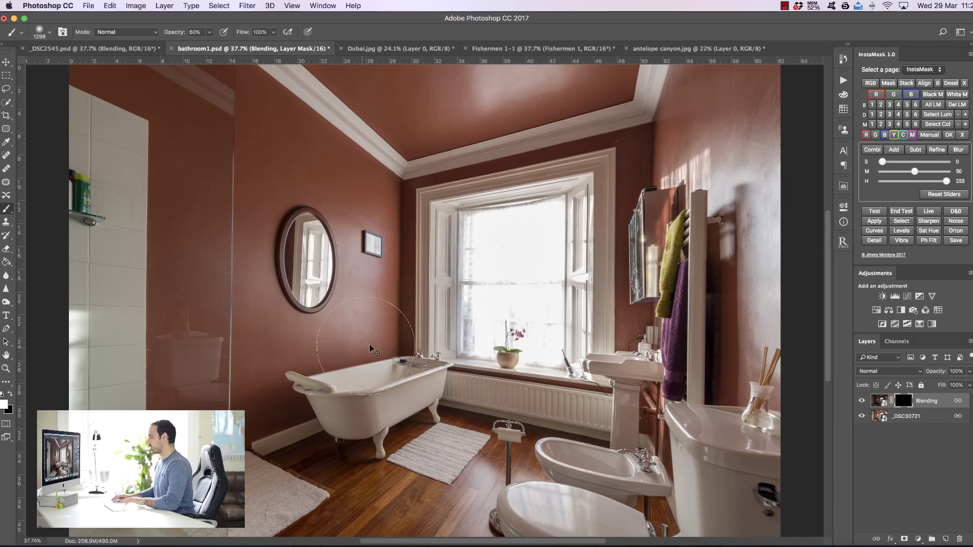
# Paint white over the window on the Blending layer's mask, first at 60% and again at 100% brush opacity.
pyautogui.moveTo(527, 239)
pyautogui.mouseDown()
pyautogui.moveTo(538, 328)
pyautogui.moveTo(488, 315)
pyautogui.mouseUp()
pyautogui.press('0')
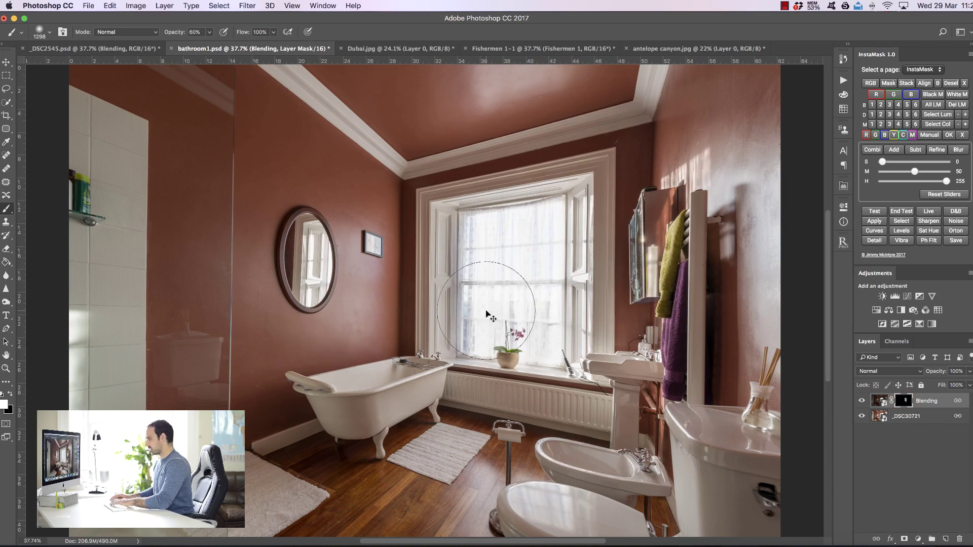
pyautogui.moveTo(538, 264)
pyautogui.mouseDown()
pyautogui.moveTo(497, 318)
pyautogui.moveTo(474, 316)
pyautogui.moveTo(473, 233)
pyautogui.moveTo(550, 229)
pyautogui.moveTo(562, 302)
pyautogui.moveTo(447, 319)
pyautogui.moveTo(473, 218)
pyautogui.moveTo(538, 223)
pyautogui.mouseUp()
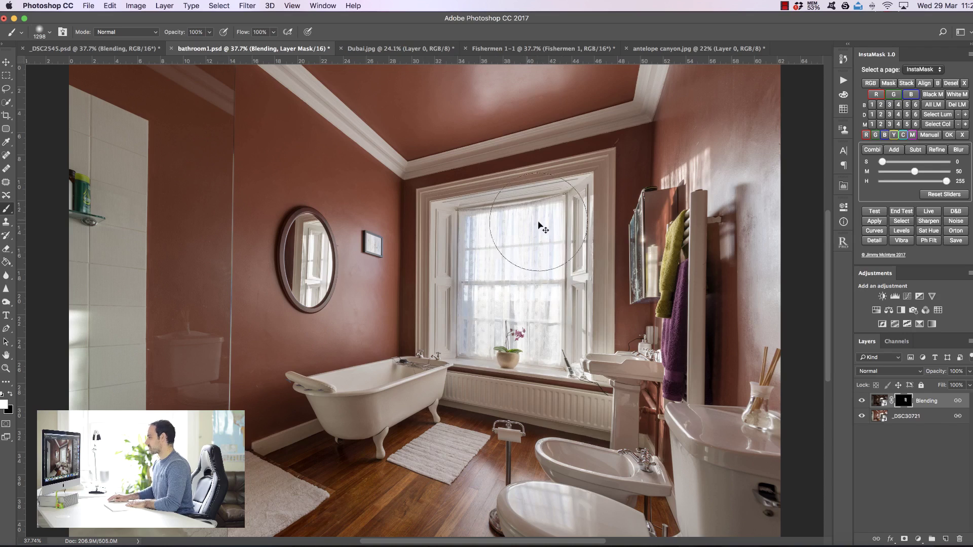
# Lower the Blending layer's opacity slightly and toggle its visibility to compare the window before and after blending.
pyautogui.moveTo(940, 373); pyautogui.dragTo(921, 374)
pyautogui.click(862, 400)
pyautogui.click(862, 401)
pyautogui.click(862, 401)
pyautogui.click(863, 401)
pyautogui.click(862, 401)
pyautogui.click(862, 401)
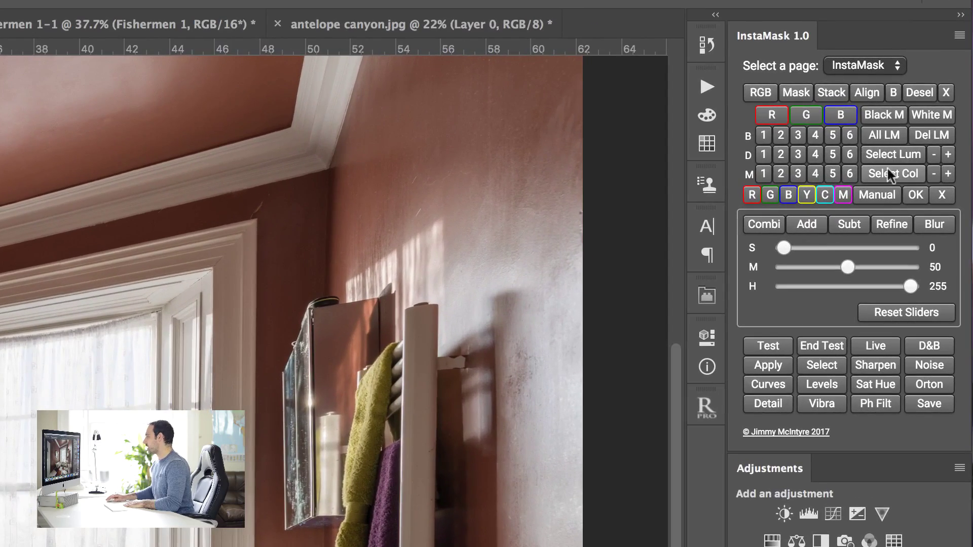
# In Dubai.jpg, create a Select Col mask from the orange of the road area, f8a906.
pyautogui.click(891, 175)
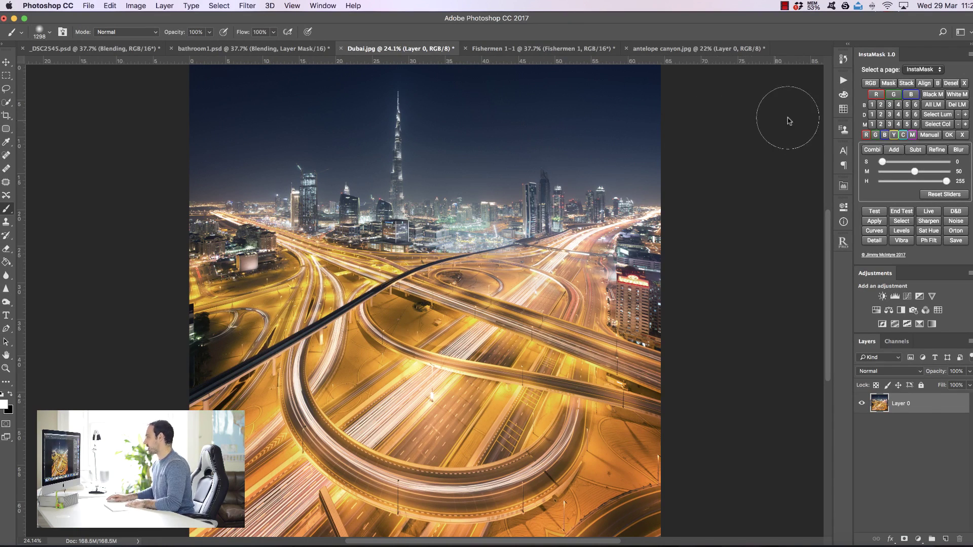
pyautogui.click(932, 124)
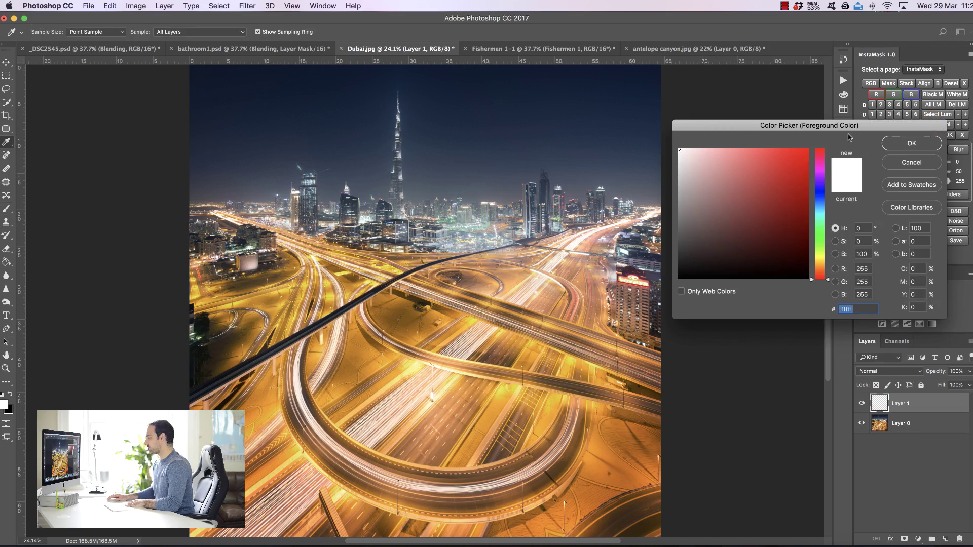
pyautogui.click(390, 356)
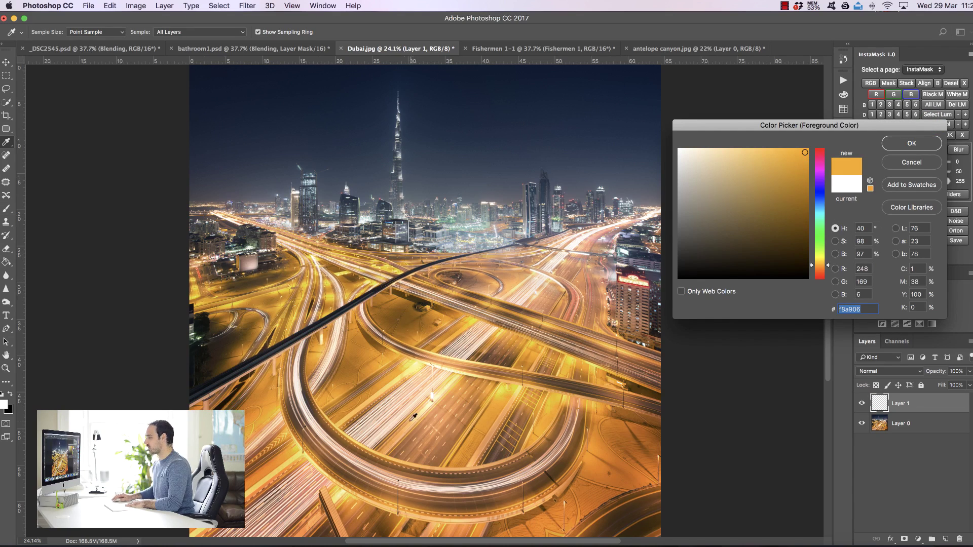
pyautogui.click(900, 144)
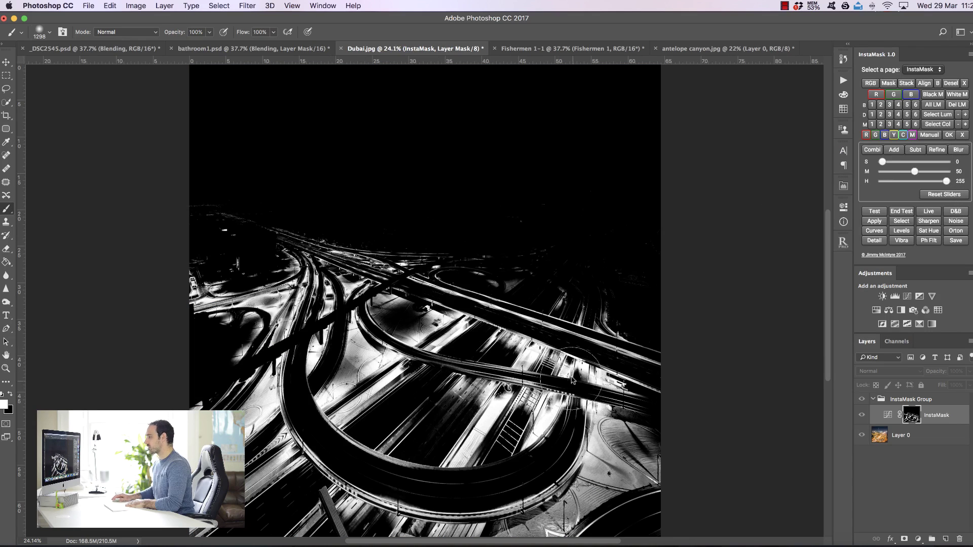
# Widen the colour range of the orange road mask in three increments.
pyautogui.click(965, 124)
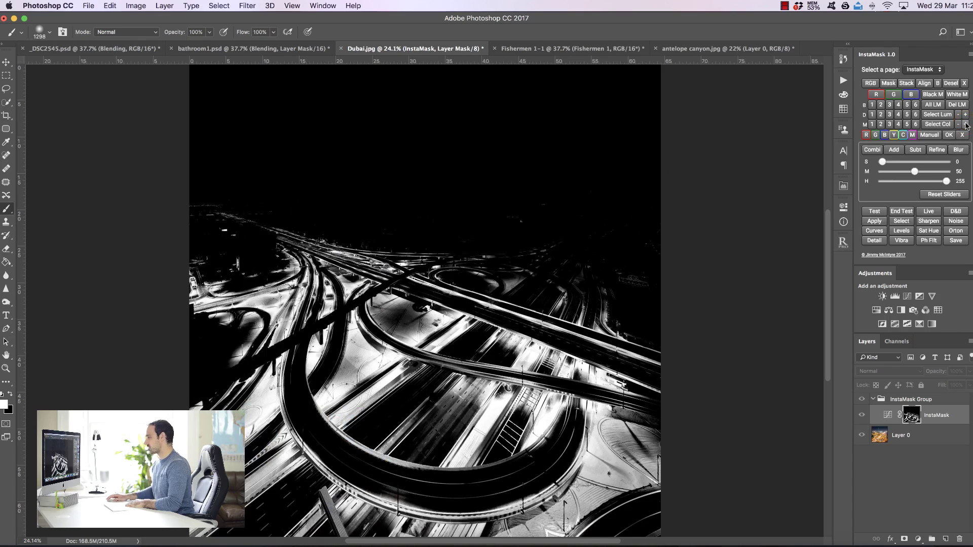
pyautogui.click(966, 124)
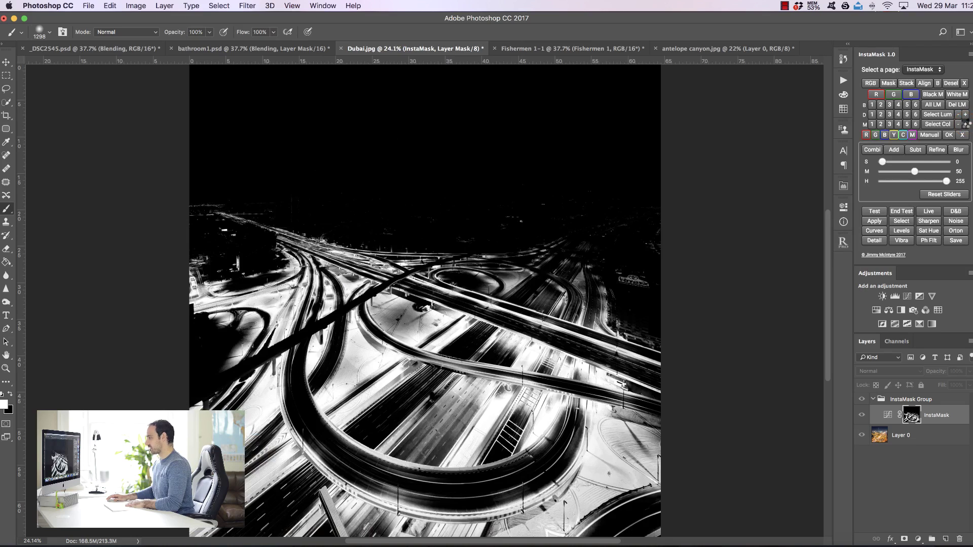
pyautogui.click(966, 124)
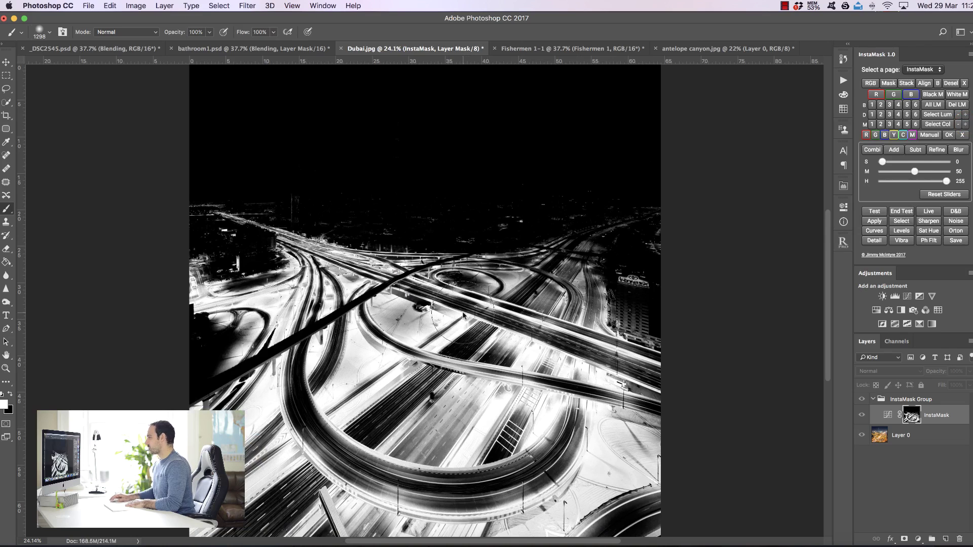
# Apply a Hue/Saturation adjustment through the orange mask with a slightly lower hue and saturation +8, and delete that adjustment layer.
pyautogui.click(926, 233)
pyautogui.click(880, 403)
pyautogui.moveTo(743, 290)
pyautogui.mouseDown()
pyautogui.moveTo(722, 292)
pyautogui.moveTo(764, 292)
pyautogui.moveTo(743, 291)
pyautogui.moveTo(737, 273)
pyautogui.moveTo(754, 274)
pyautogui.moveTo(738, 274)
pyautogui.mouseUp()
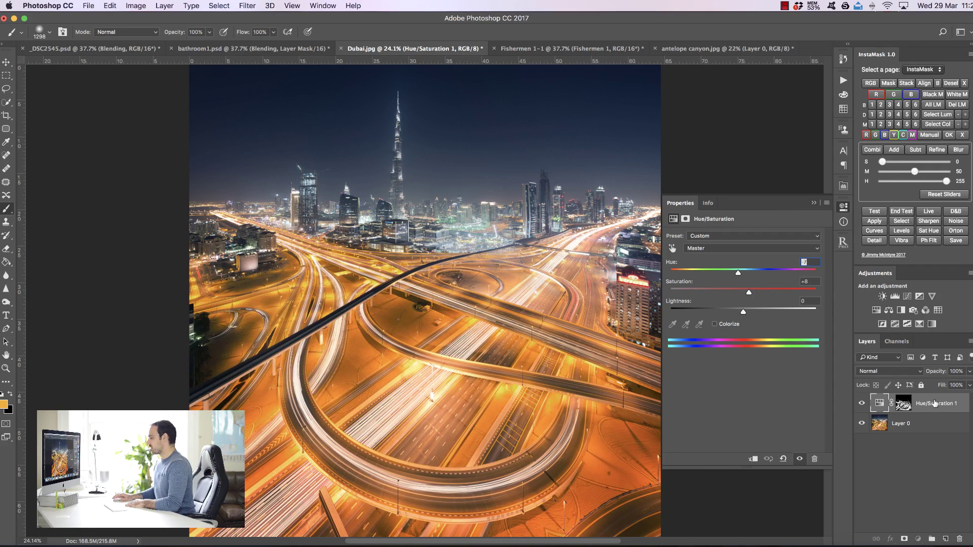
pyautogui.moveTo(950, 404); pyautogui.dragTo(959, 538)
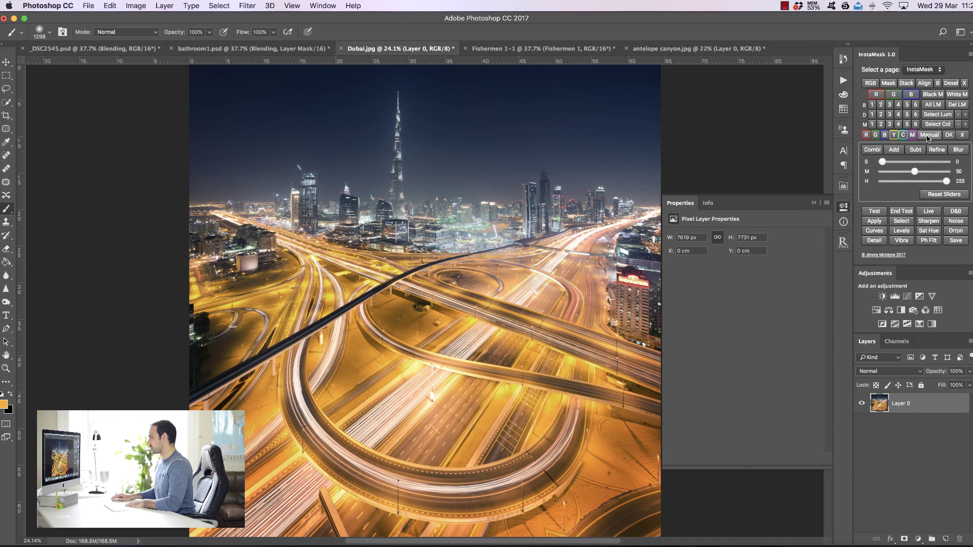
# Generate and accept a yellow colour mask of the city image, and try the cyan and blue colour masks in its place.
pyautogui.click(893, 135)
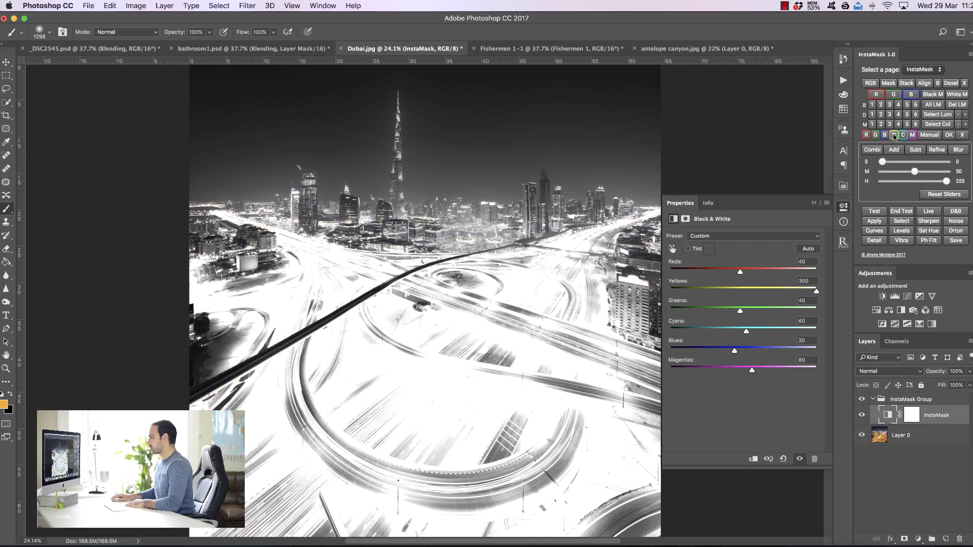
pyautogui.click(813, 203)
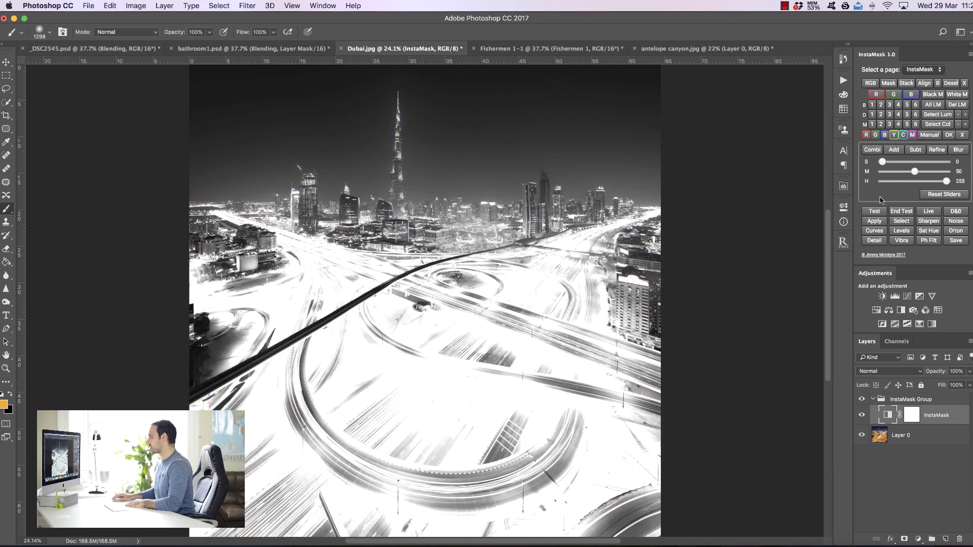
pyautogui.click(949, 135)
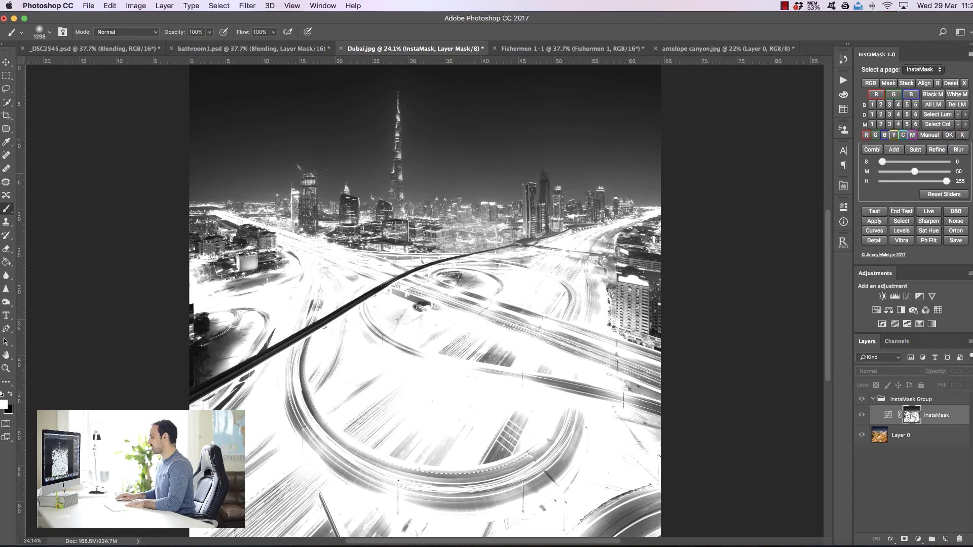
pyautogui.click(903, 135)
pyautogui.click(885, 135)
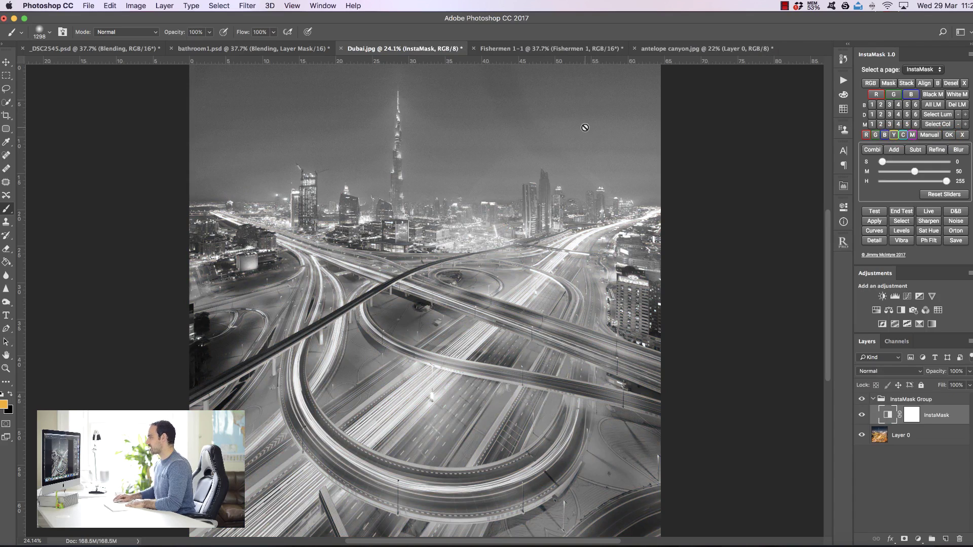
# Start a Manual colour mask and raise both Blues and Cyans to 300 in its Black & White adjustment.
pyautogui.click(934, 136)
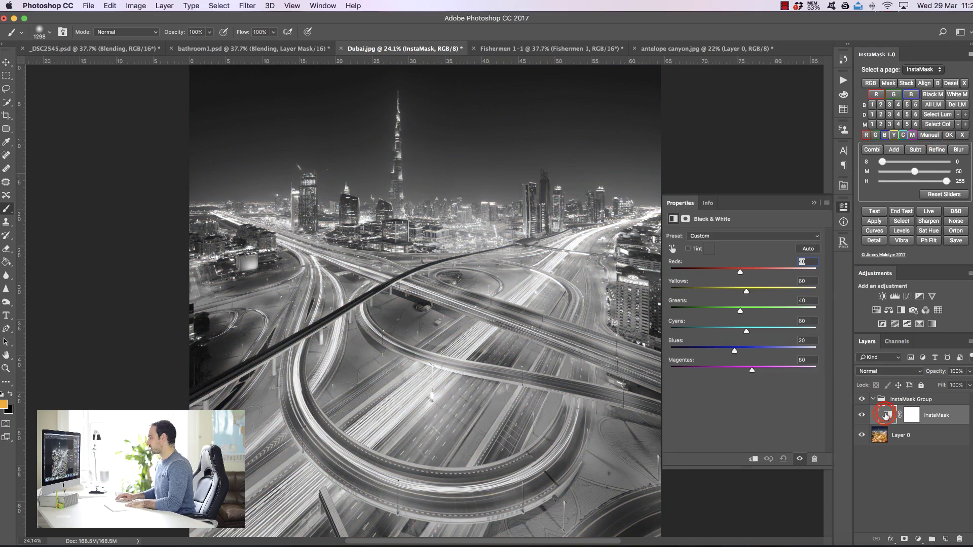
pyautogui.moveTo(735, 349); pyautogui.dragTo(817, 350)
pyautogui.moveTo(747, 331); pyautogui.dragTo(828, 335)
# Lower Reds to -118, Yellows to -120, Greens to -125 and Magentas to -153, and accept the manual mask.
pyautogui.moveTo(746, 292); pyautogui.dragTo(710, 311)
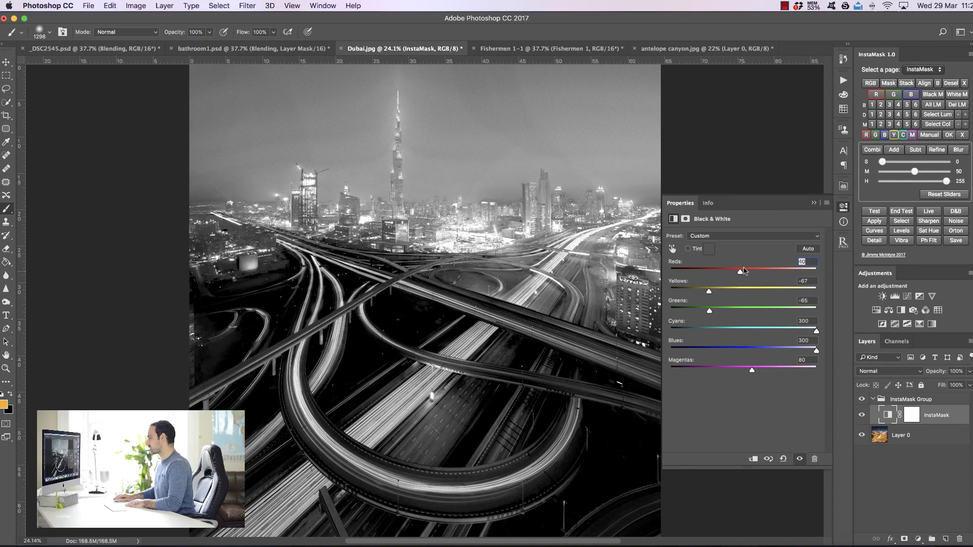
pyautogui.moveTo(741, 273); pyautogui.dragTo(709, 273)
pyautogui.moveTo(751, 367); pyautogui.dragTo(718, 367)
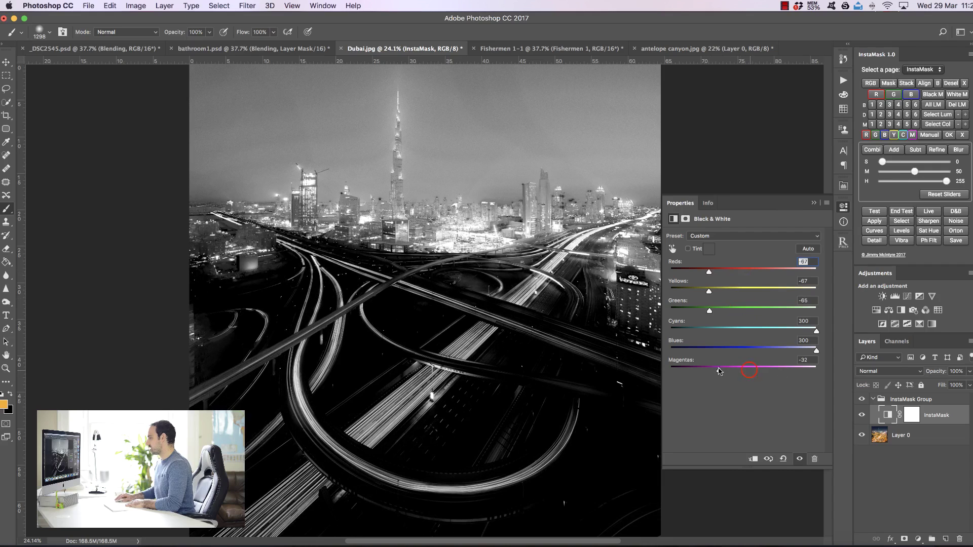
pyautogui.moveTo(709, 272); pyautogui.dragTo(692, 311)
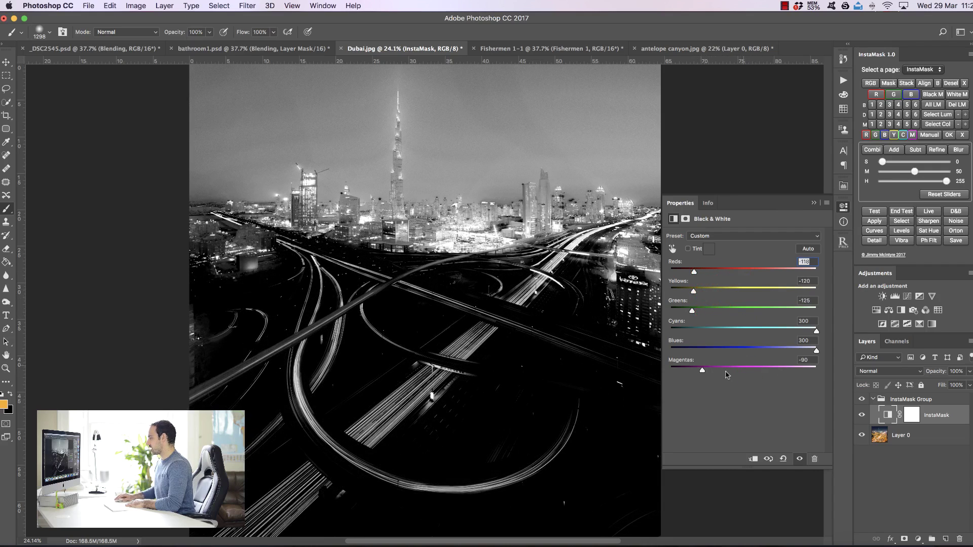
pyautogui.moveTo(702, 371); pyautogui.dragTo(684, 371)
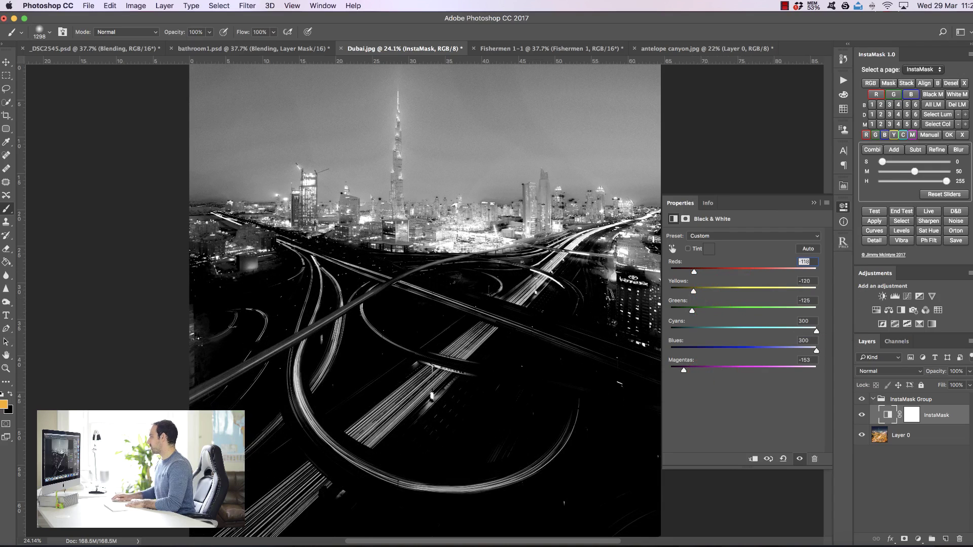
pyautogui.click(949, 134)
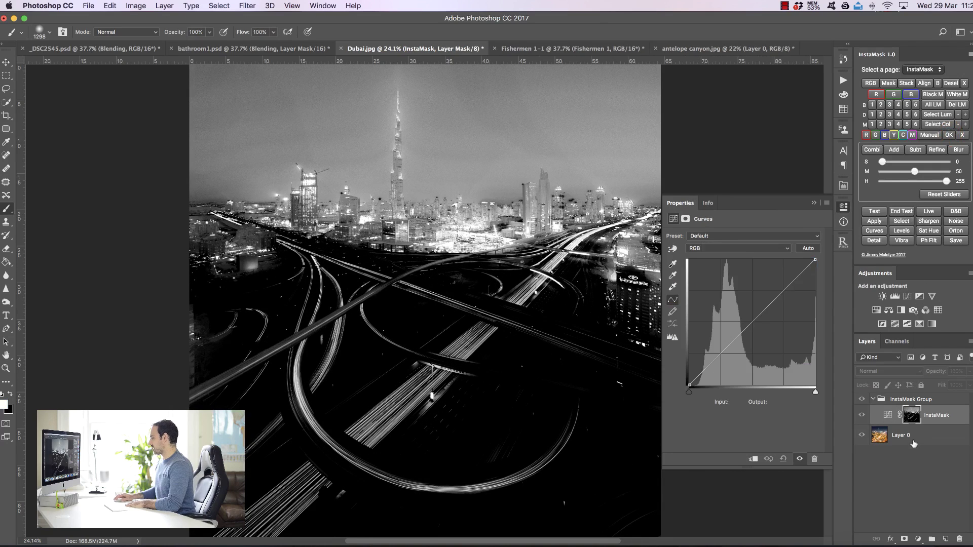
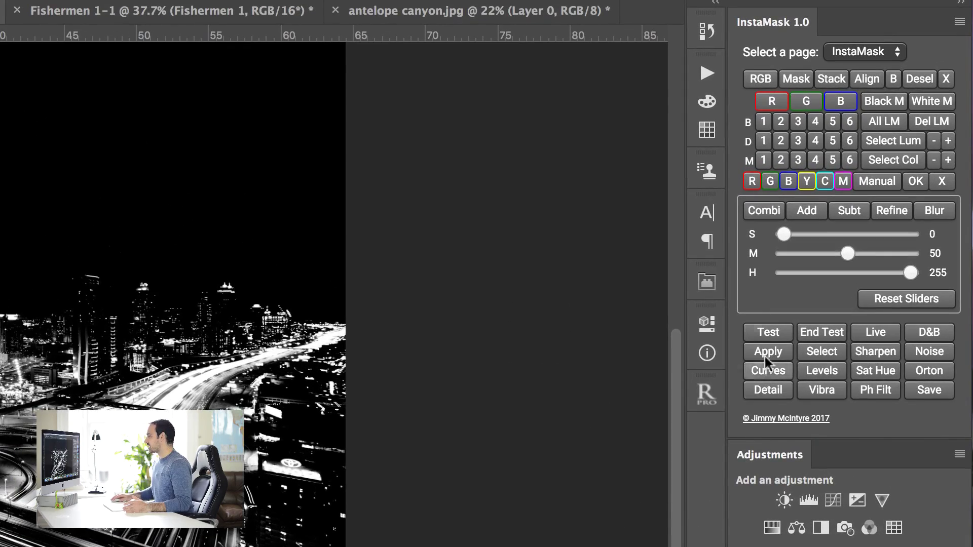
# Store the manual mask with Combi, and add a Select Col mask sampled from the blue sky to it.
pyautogui.click(761, 209)
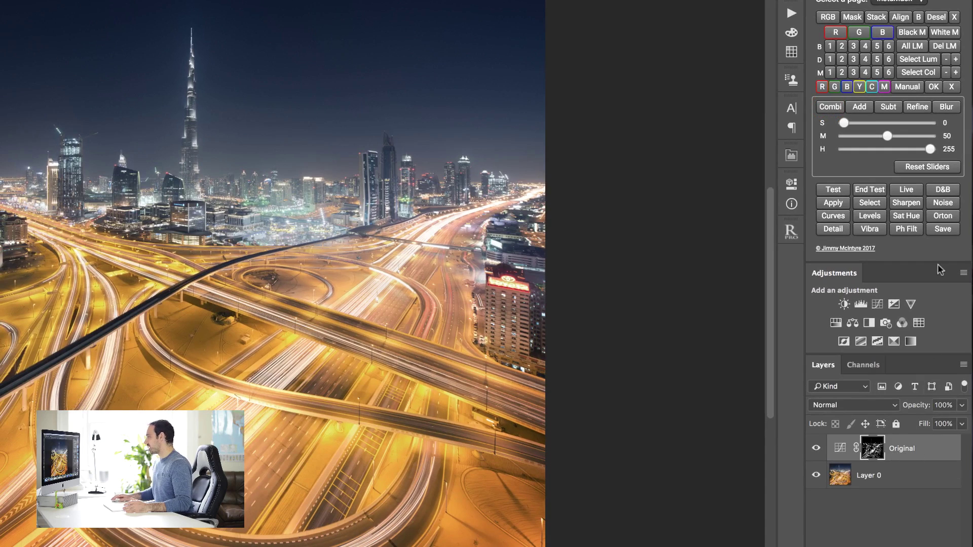
pyautogui.click(908, 74)
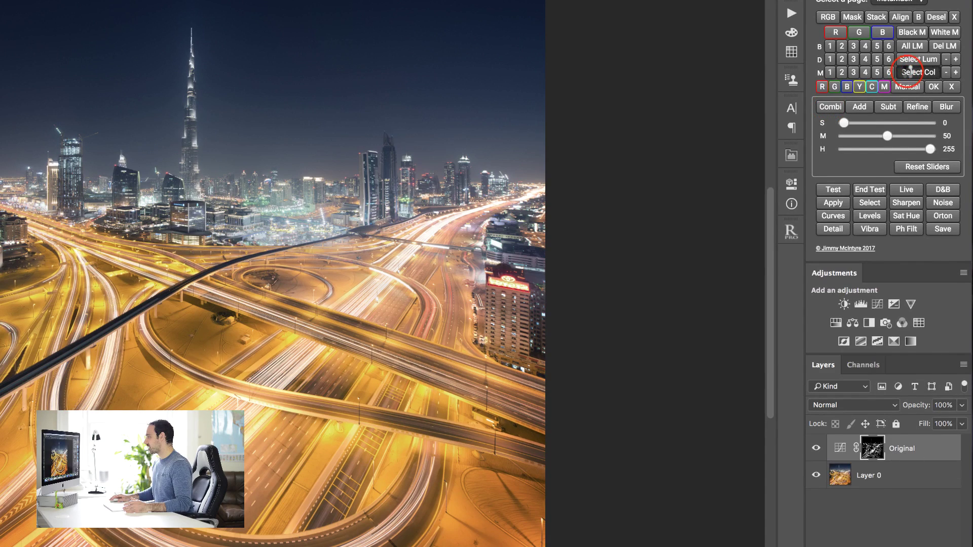
pyautogui.click(382, 39)
pyautogui.click(897, 98)
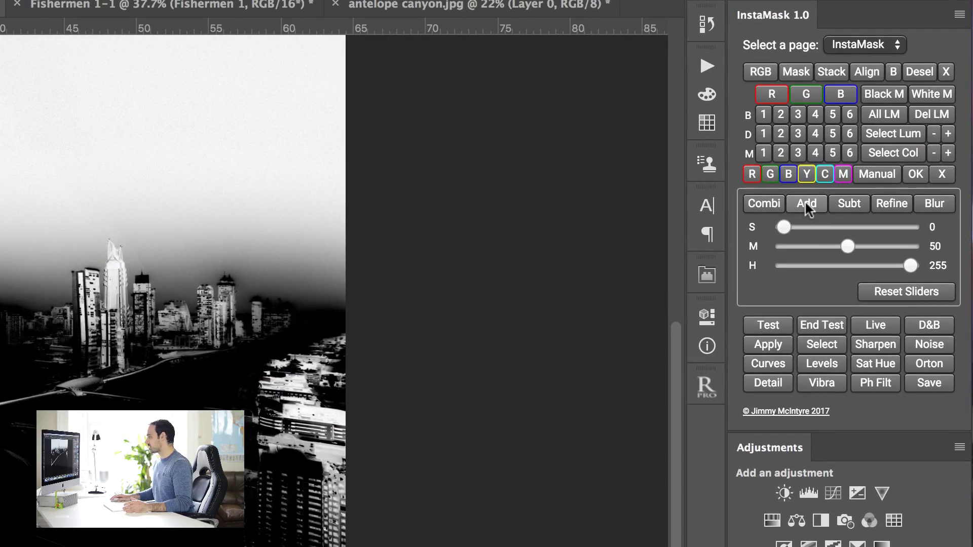
pyautogui.click(856, 118)
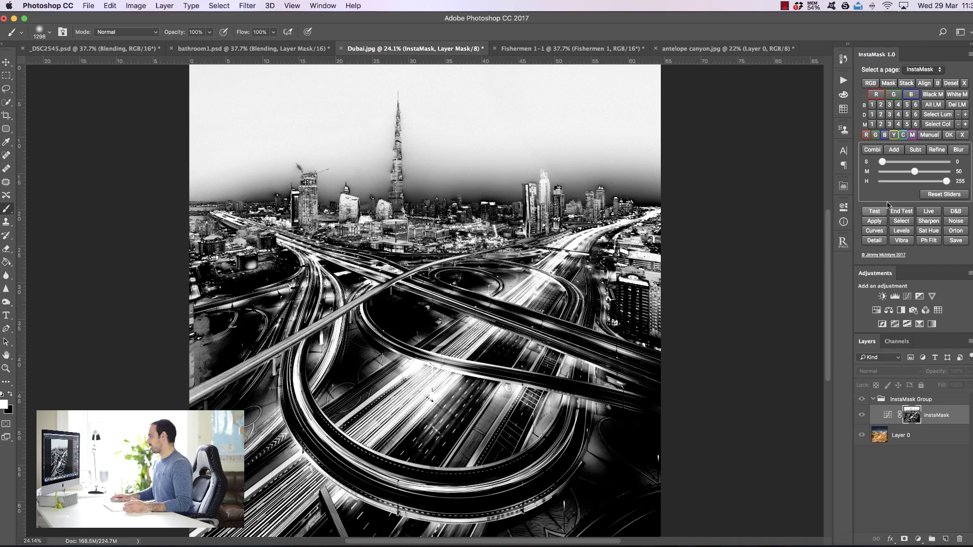
# Try a brightening Curves adjustment through the combined mask, with input 167 and output 194, and delete that layer.
pyautogui.click(874, 230)
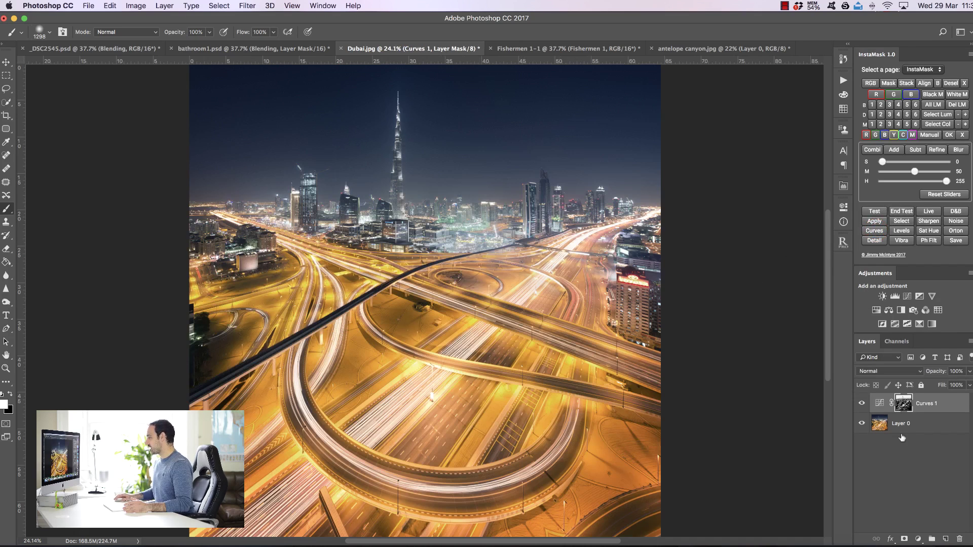
pyautogui.doubleClick(880, 403)
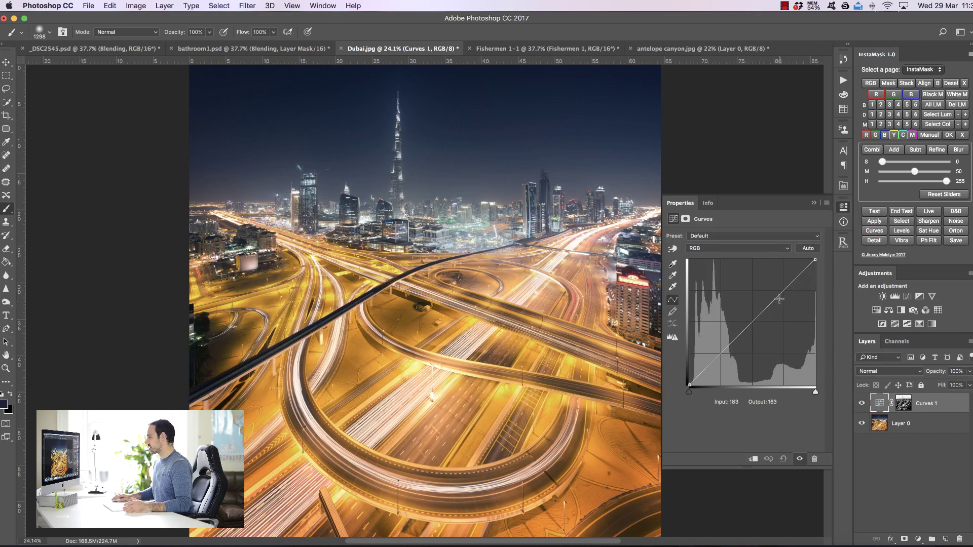
pyautogui.moveTo(779, 299); pyautogui.dragTo(771, 290)
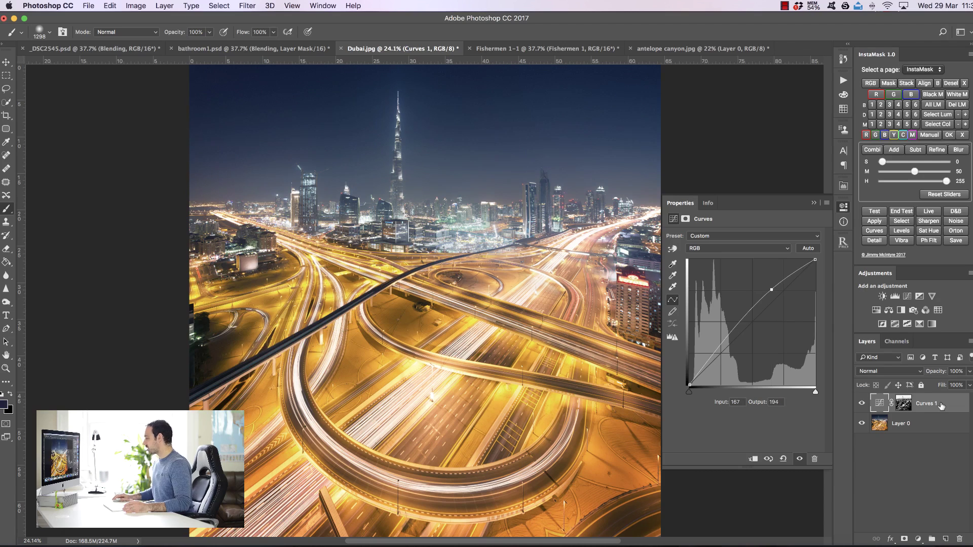
pyautogui.moveTo(941, 405); pyautogui.dragTo(960, 538)
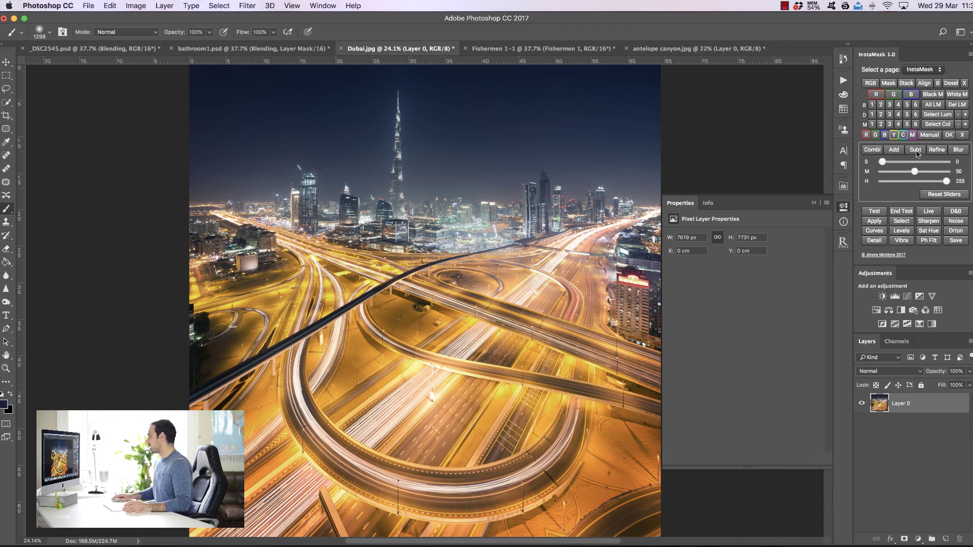
pyautogui.click(814, 203)
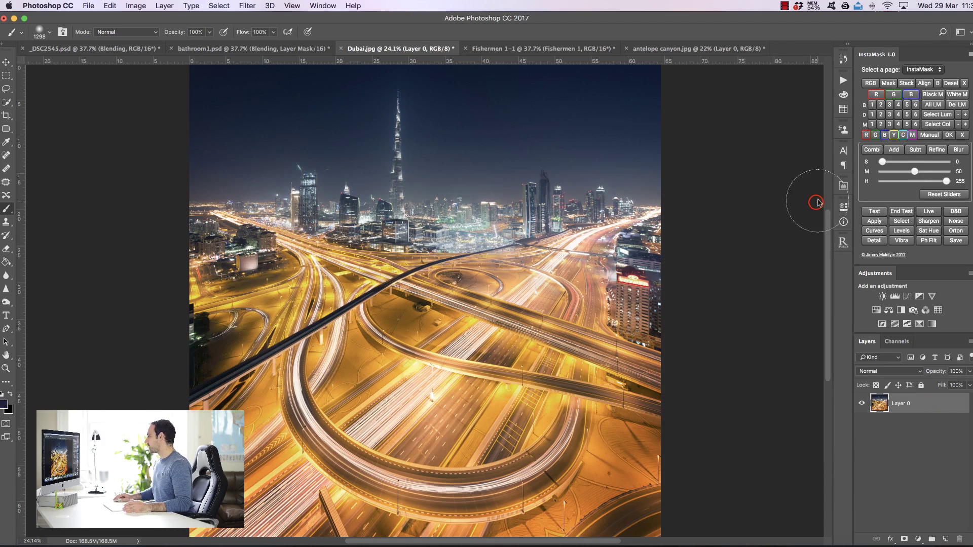
# Generate the Midtones 3 mask, store it with Combi, and subtract the Darks 3 mask from it.
pyautogui.click(890, 124)
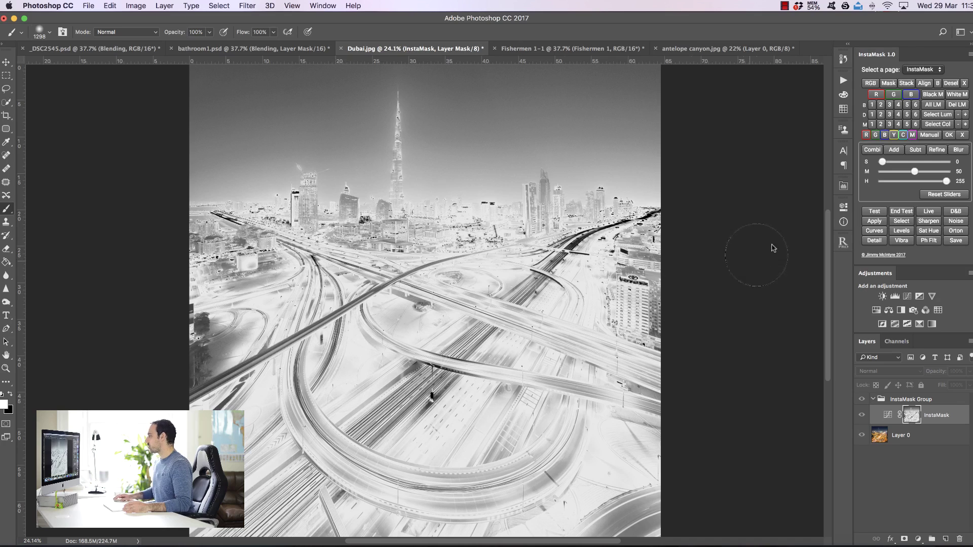
pyautogui.click(873, 150)
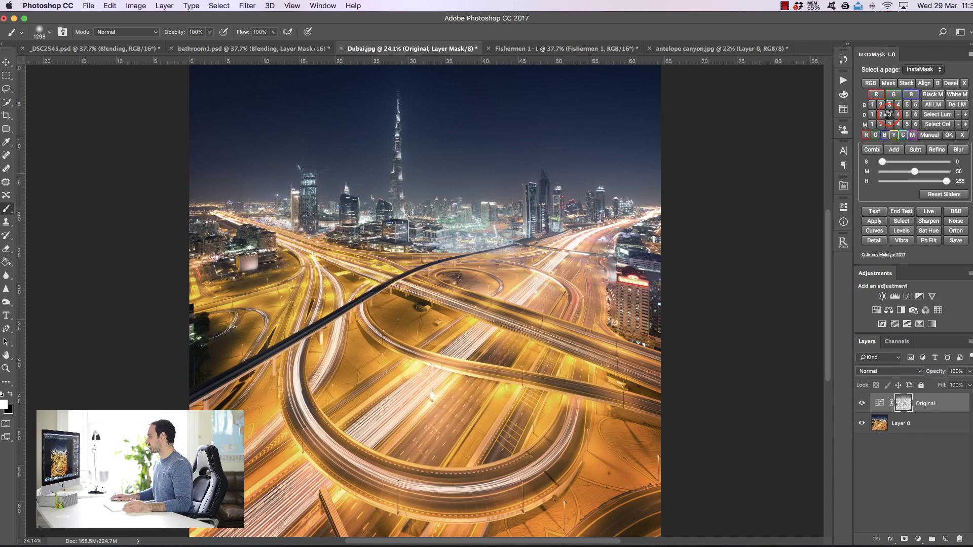
pyautogui.click(890, 115)
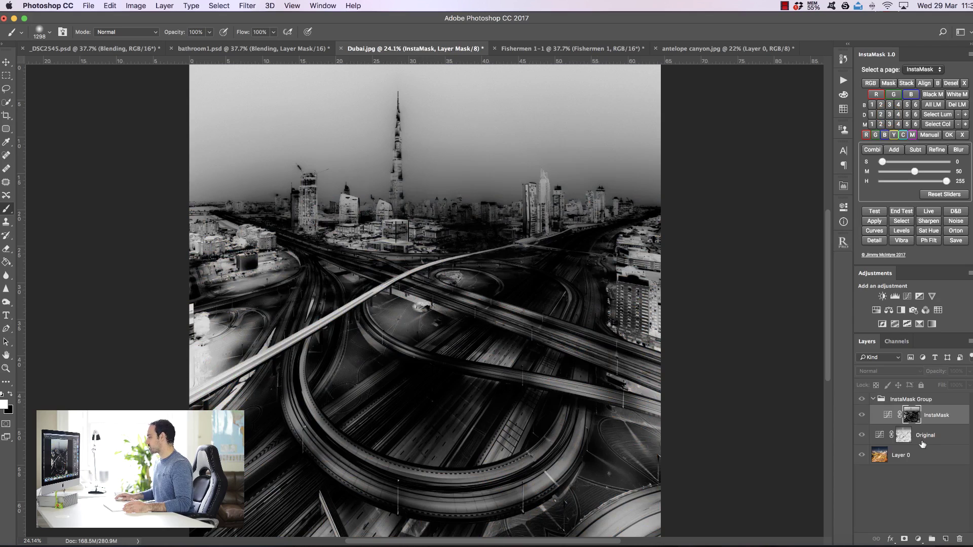
pyautogui.click(916, 150)
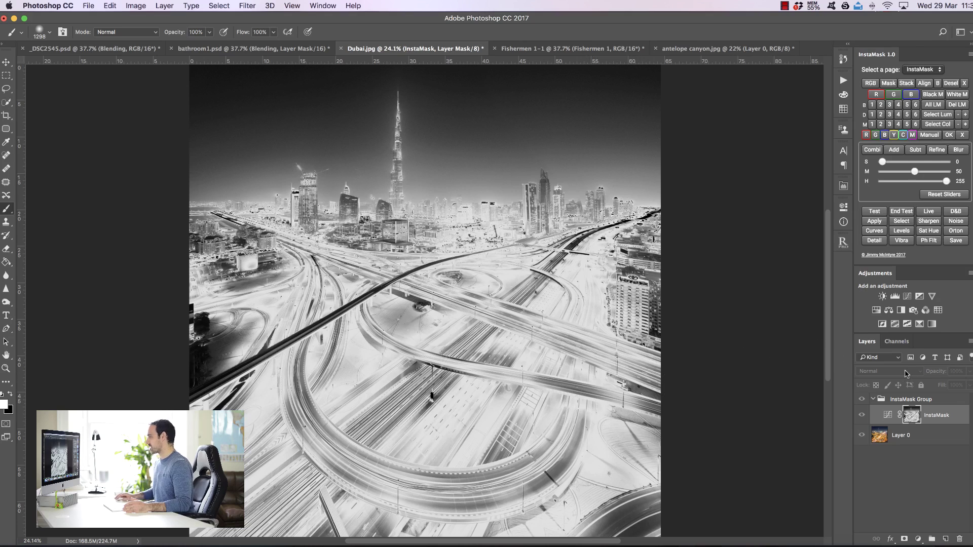
# Check the Refine options for the subtracted mask without applying them, and blur the mask with a Gaussian Blur radius of 8.9 pixels.
pyautogui.click(890, 83)
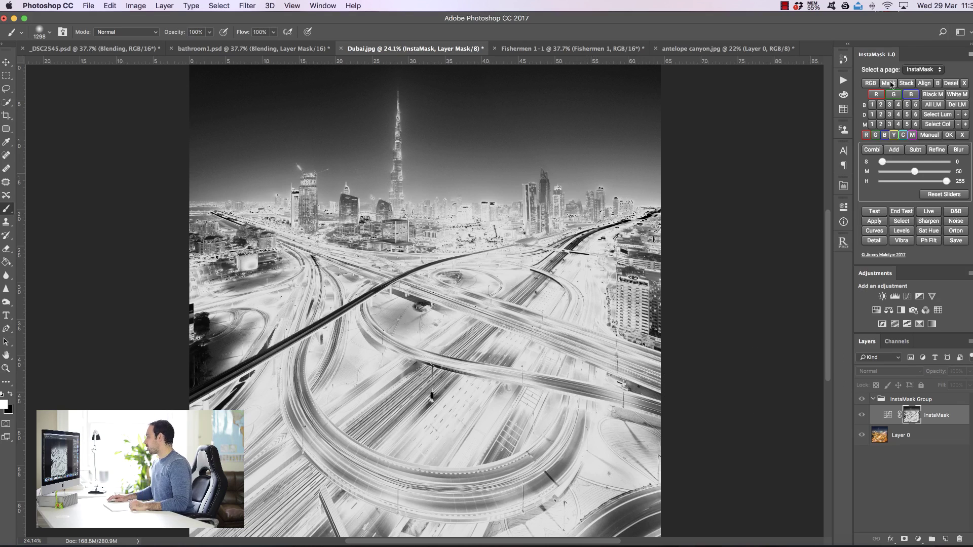
pyautogui.click(936, 150)
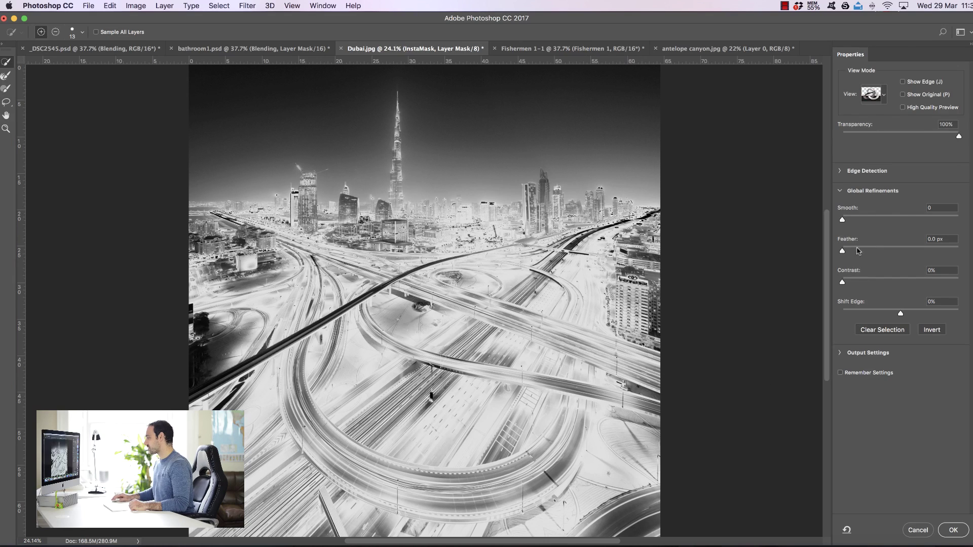
pyautogui.click(930, 531)
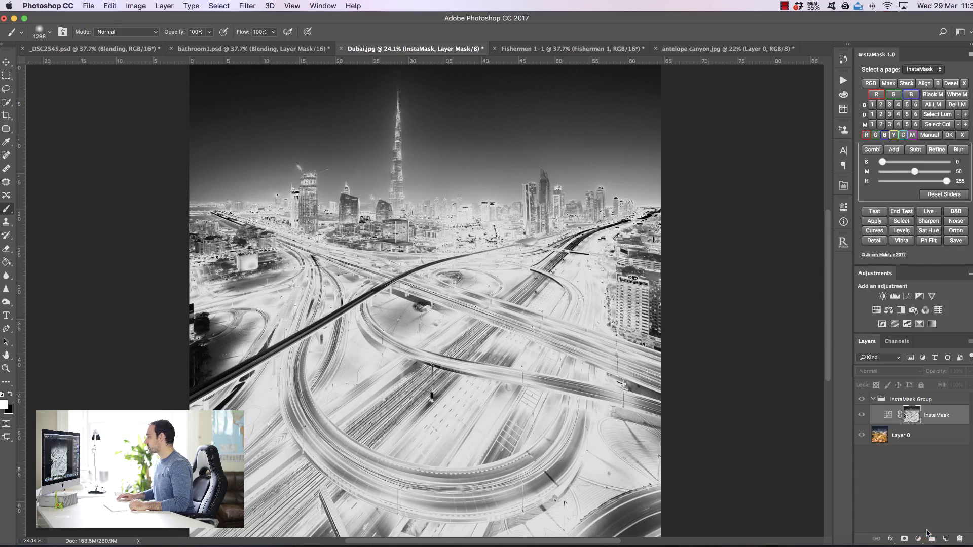
pyautogui.click(960, 152)
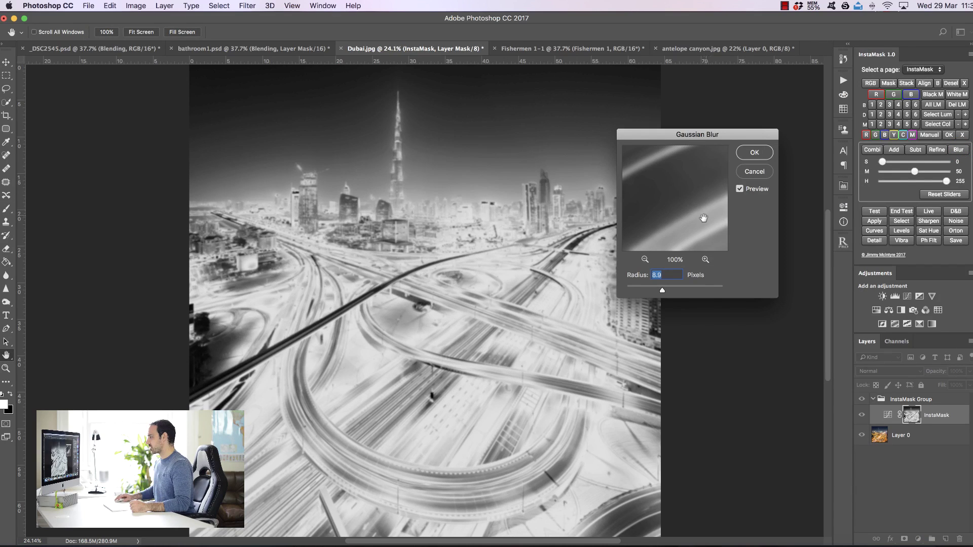
pyautogui.click(749, 153)
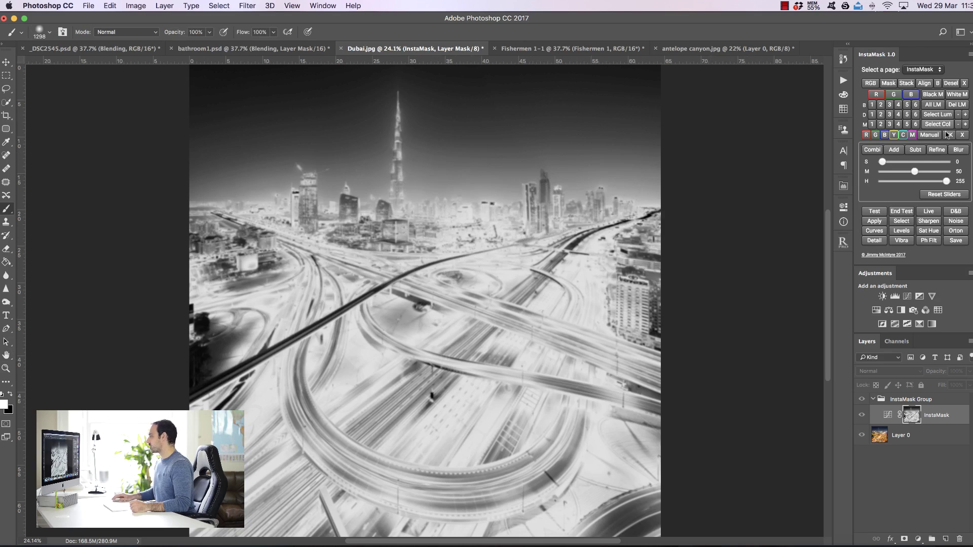
# Try adjusting the blurred mask with midtones (M) at 58 and 48 and highlights (H) at 201, and reset the sliders.
pyautogui.moveTo(908, 172); pyautogui.dragTo(916, 172)
pyautogui.click(944, 194)
pyautogui.moveTo(888, 162); pyautogui.dragTo(881, 163)
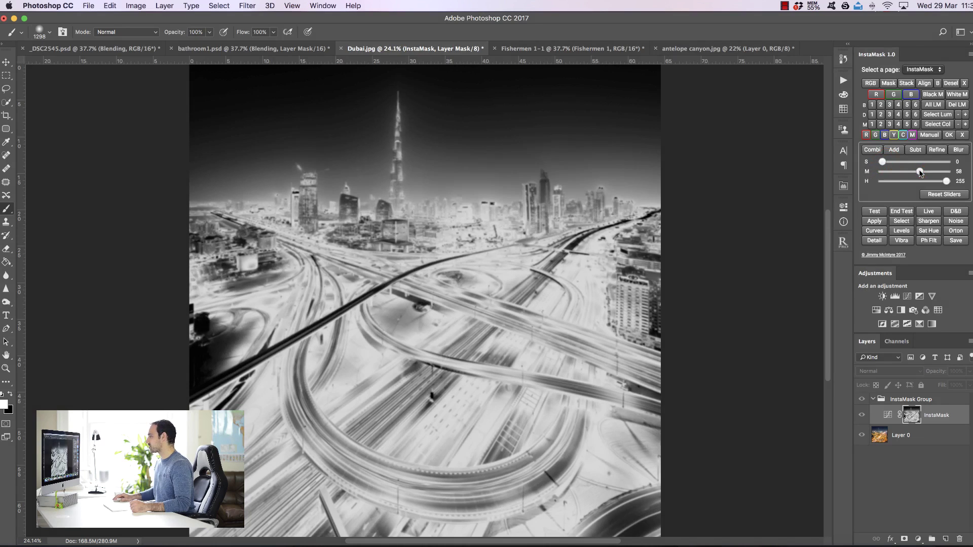
pyautogui.click(915, 172)
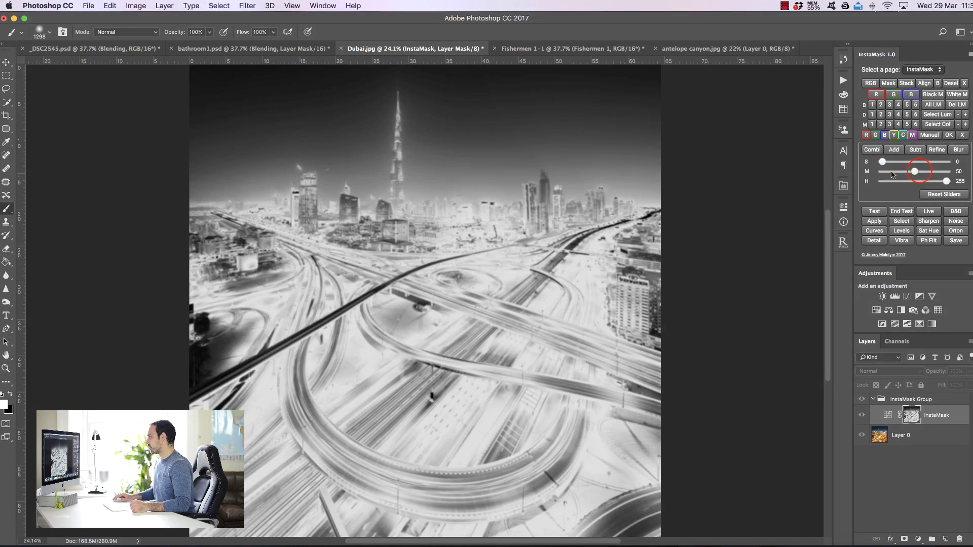
pyautogui.moveTo(912, 173); pyautogui.dragTo(913, 174)
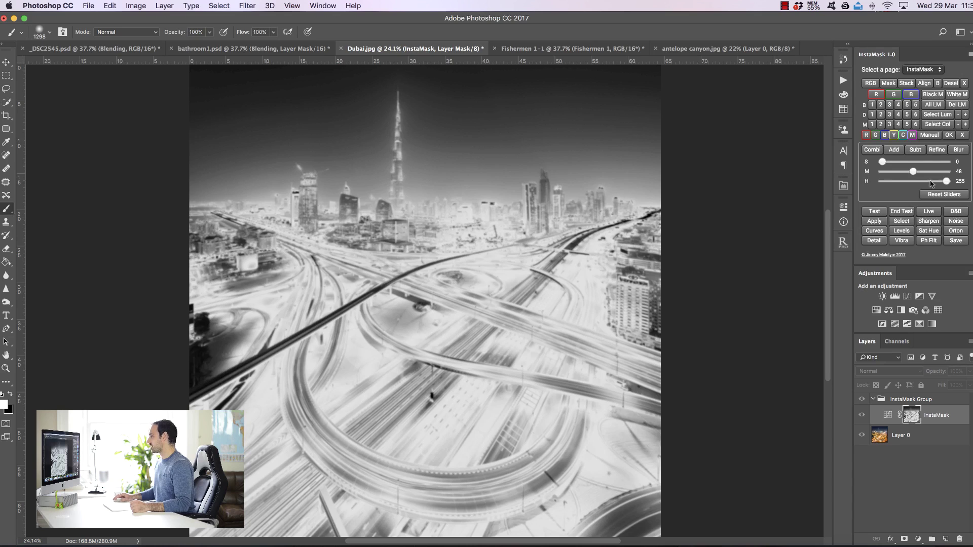
pyautogui.moveTo(942, 182); pyautogui.dragTo(932, 183)
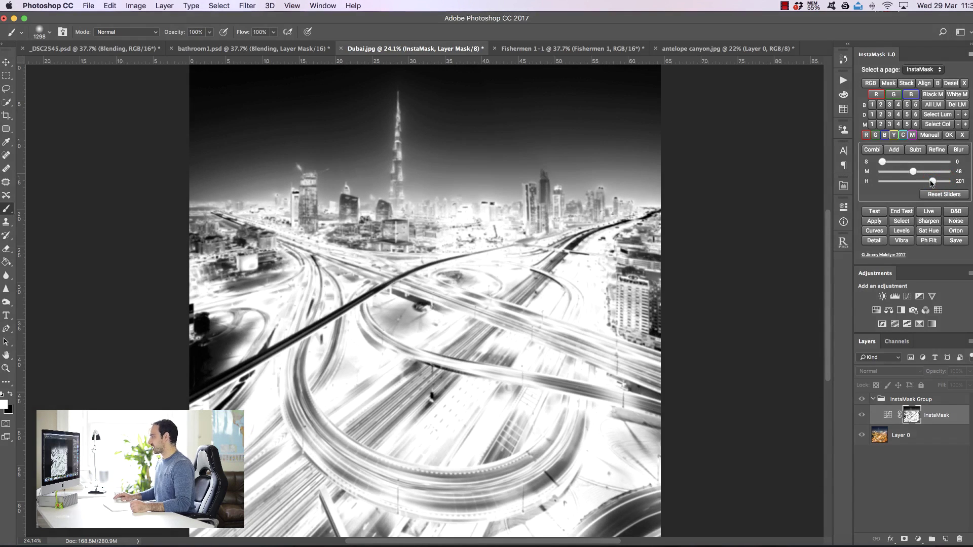
pyautogui.click(945, 196)
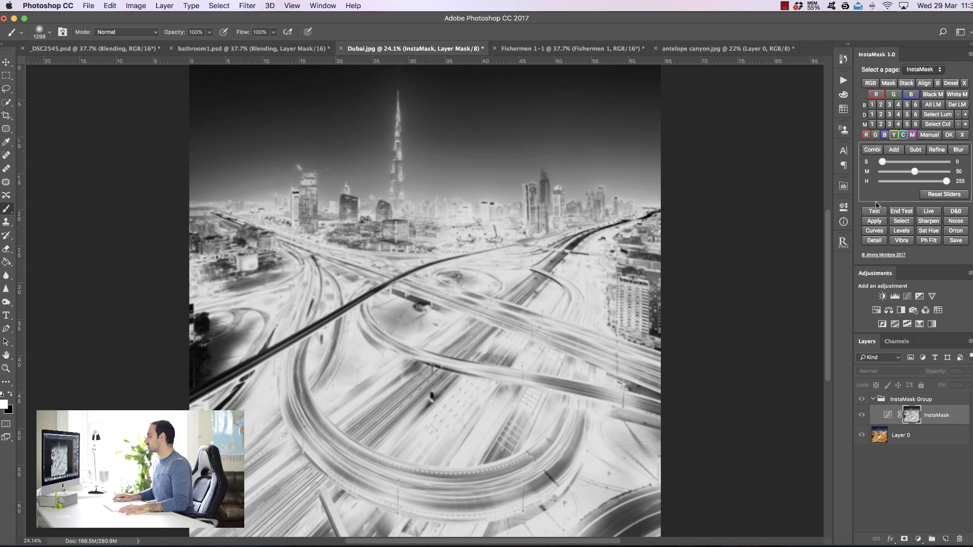
# Switch to the Fishermen 1-1 document, compare the dark and bright exposures, and leave the Fishermen 1 layer hidden.
pyautogui.click(559, 45)
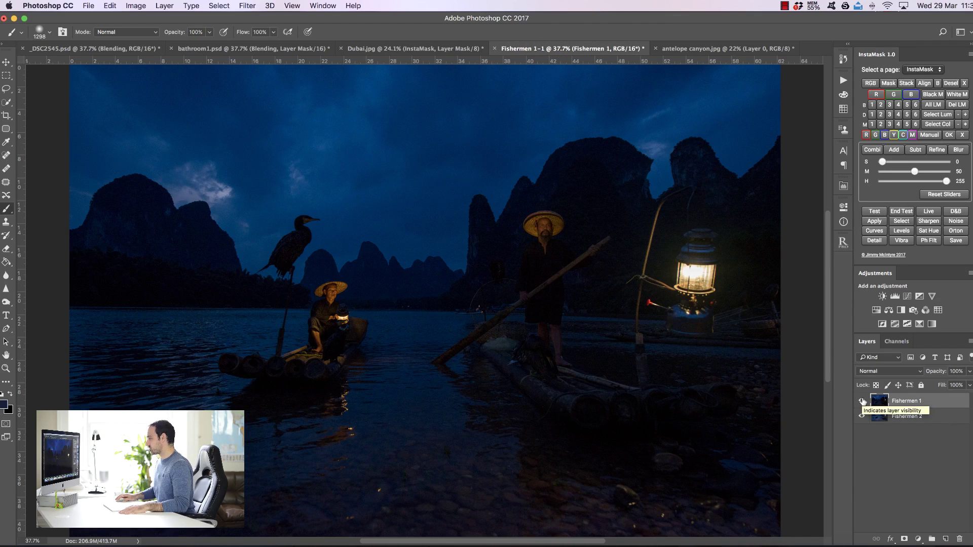
pyautogui.click(861, 401)
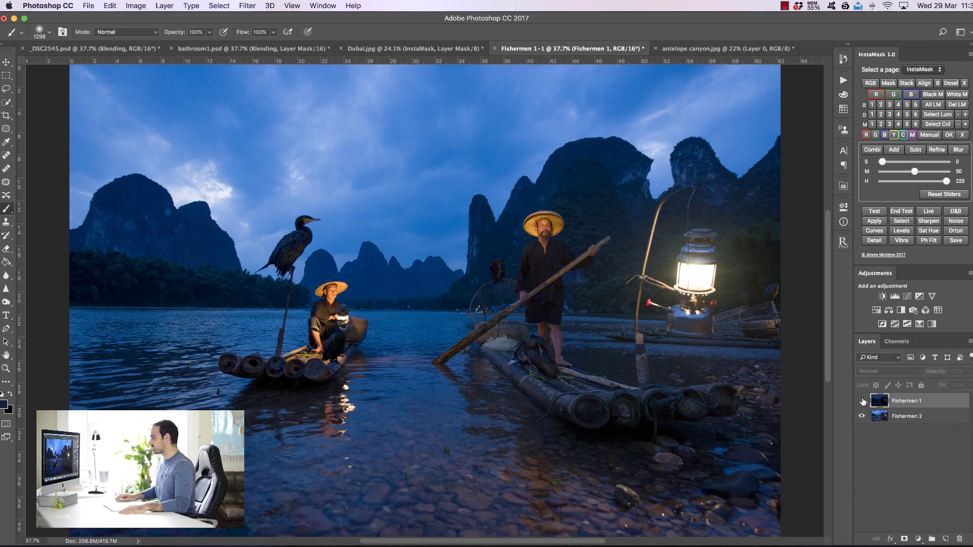
pyautogui.click(862, 401)
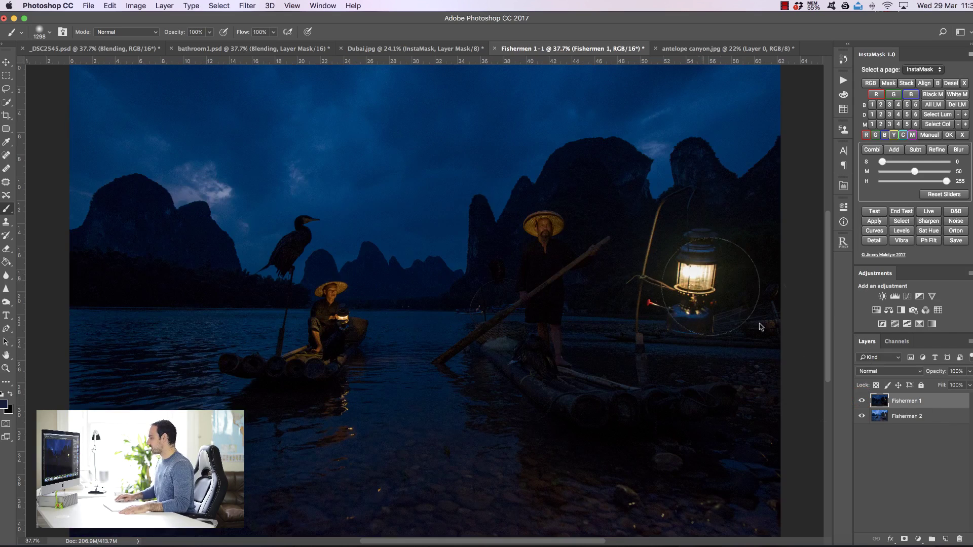
pyautogui.click(862, 401)
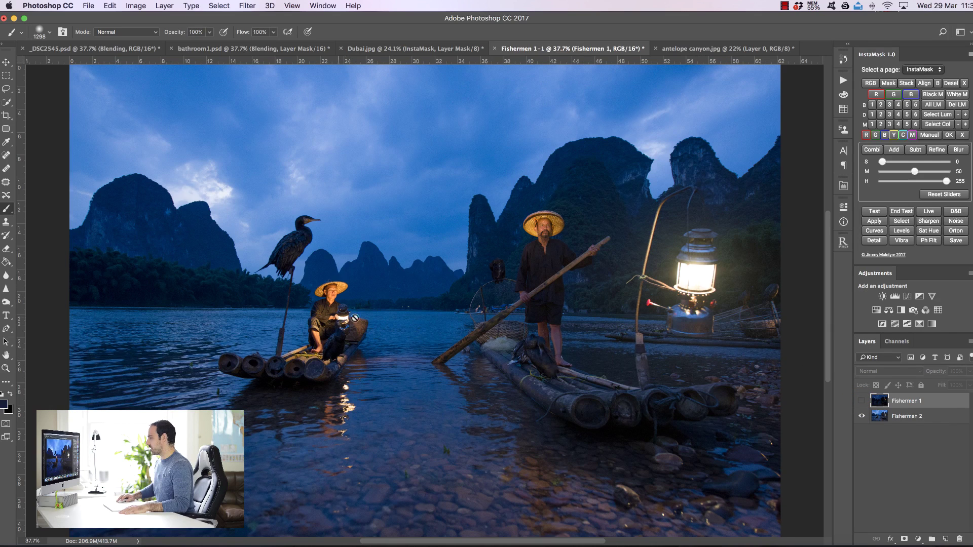
pyautogui.click(862, 401)
pyautogui.click(862, 400)
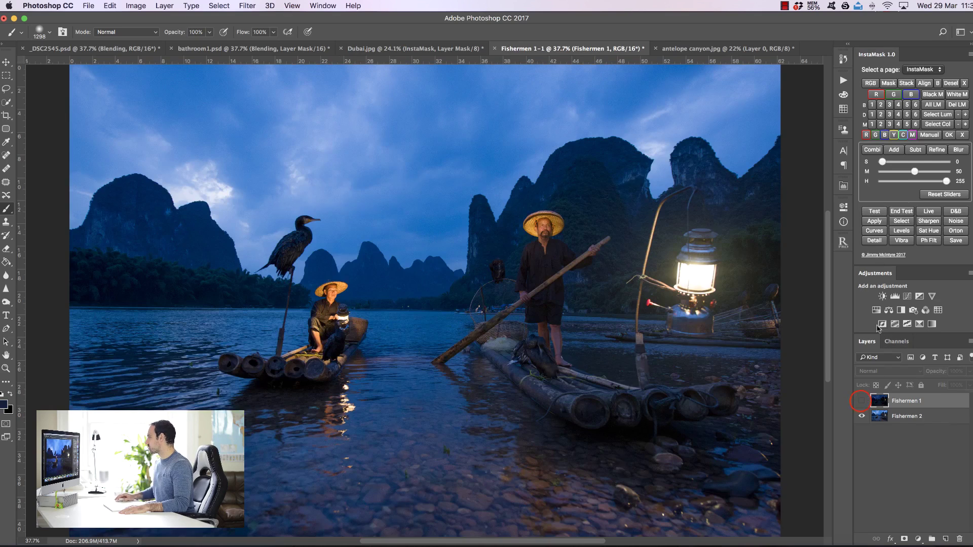
# Generate the Brights 1 mask and run Test, comparing the exposure blend with and without the InstaMask layer.
pyautogui.click(873, 105)
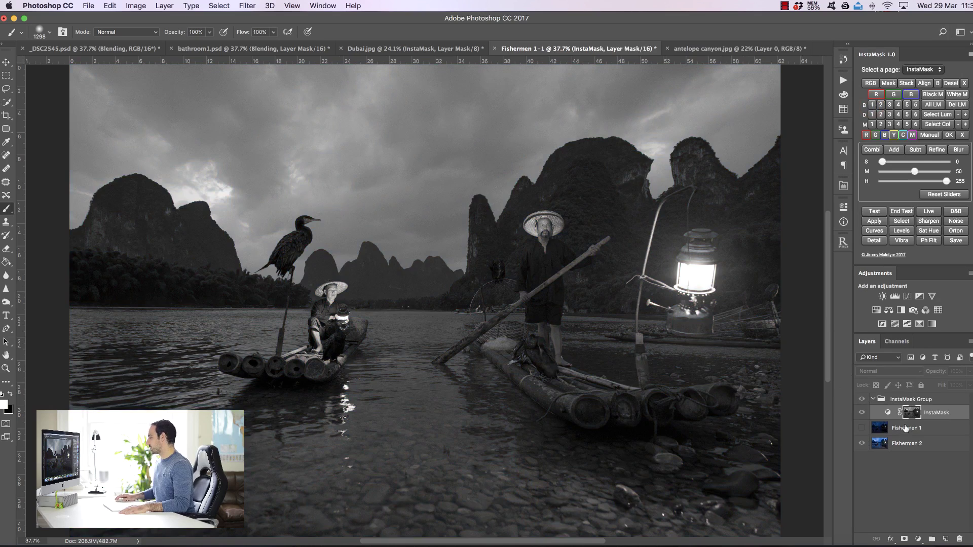
pyautogui.click(874, 211)
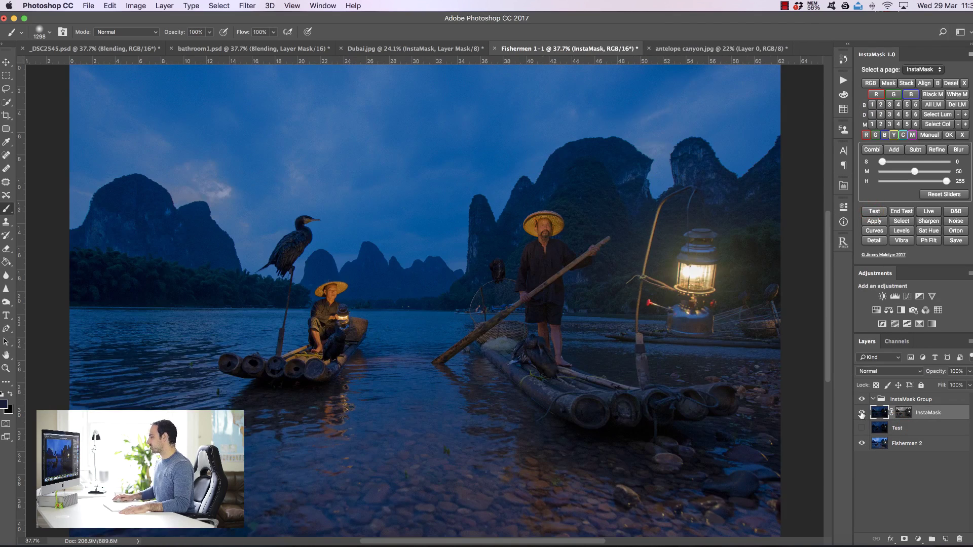
pyautogui.click(861, 414)
pyautogui.click(862, 414)
pyautogui.click(862, 414)
pyautogui.click(862, 413)
pyautogui.click(861, 414)
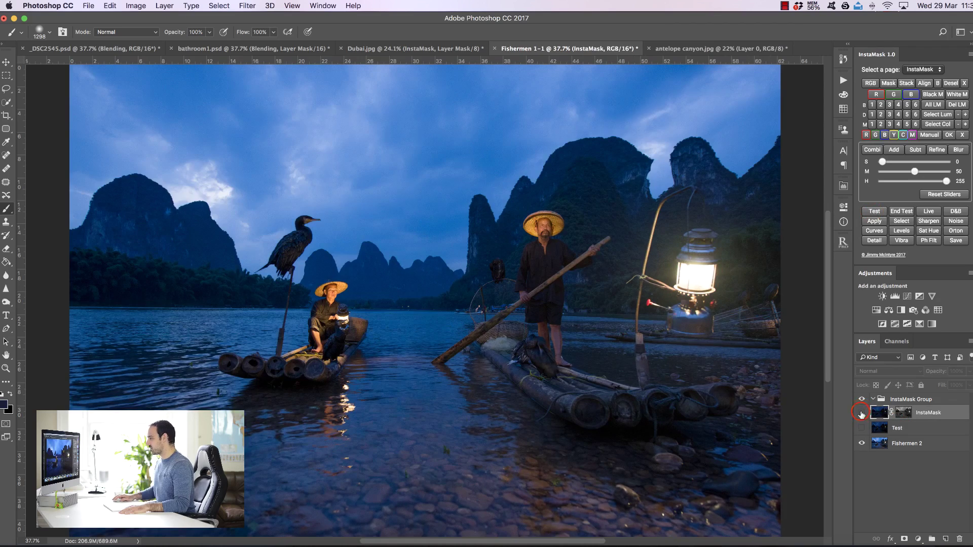
pyautogui.click(862, 413)
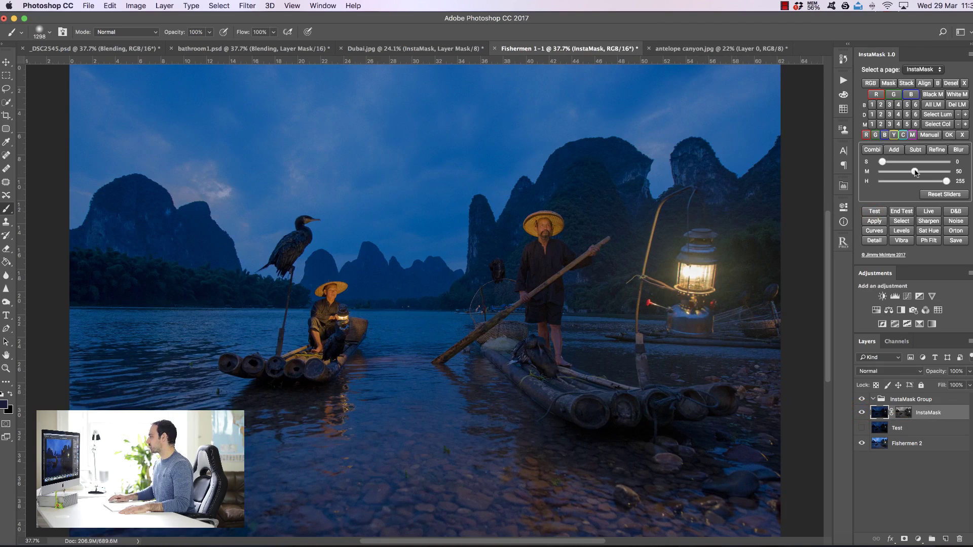
# Try the mask's midtone (M) value at 67, reset the sliders, and start the Live side-by-side view of mask and image.
pyautogui.moveTo(914, 172); pyautogui.dragTo(925, 173)
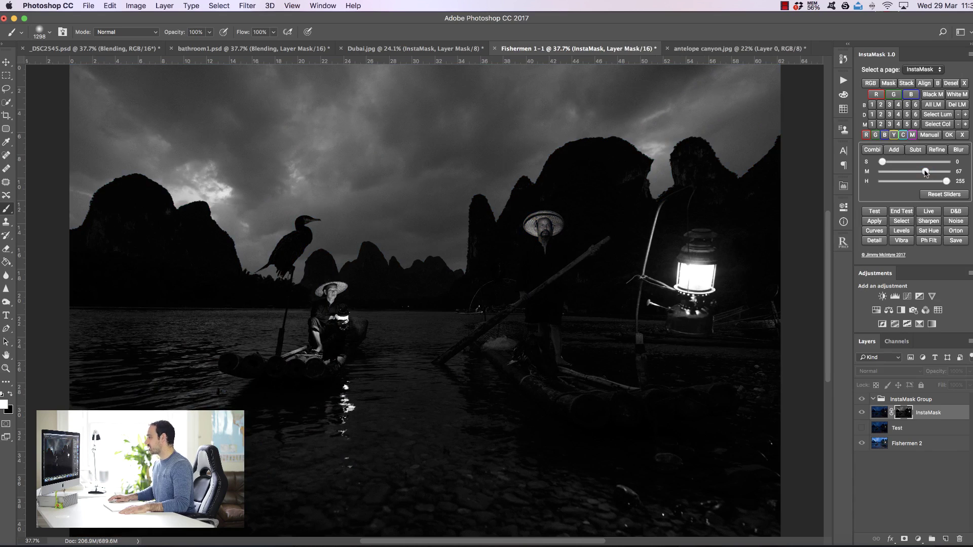
pyautogui.click(942, 195)
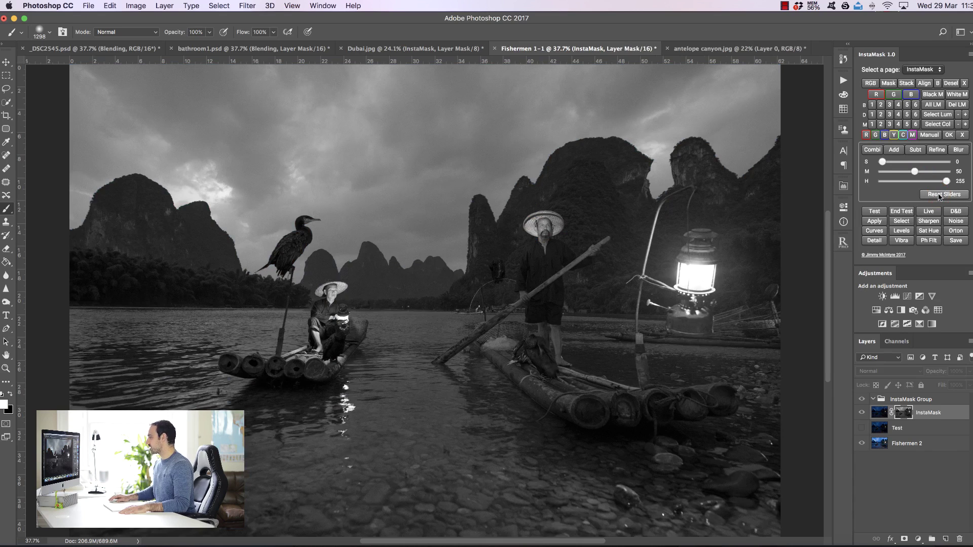
pyautogui.click(931, 215)
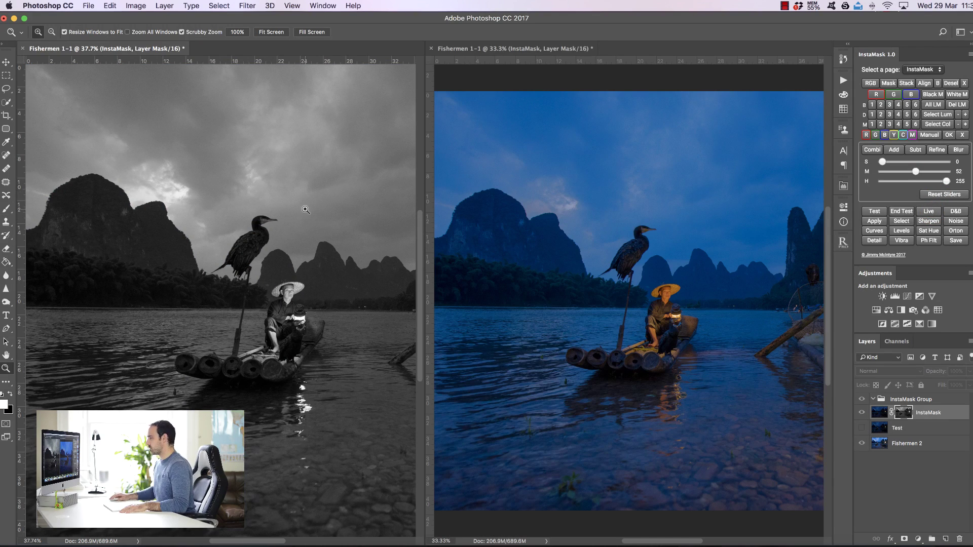
# Display the colour image instead of the mask in the first Fishermen view and frame the whole photo in both side-by-side views.
pyautogui.press('super+2')
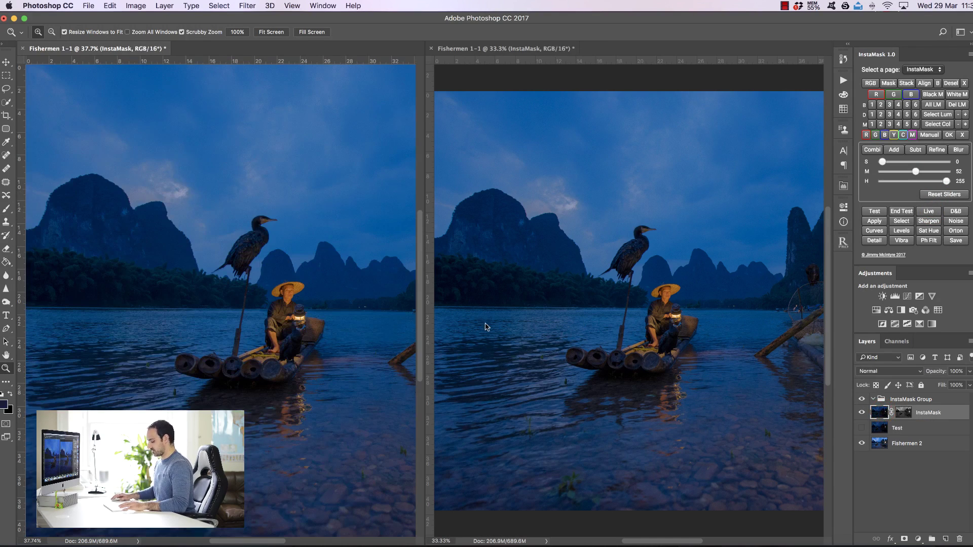
pyautogui.moveTo(312, 268); pyautogui.dragTo(299, 272)
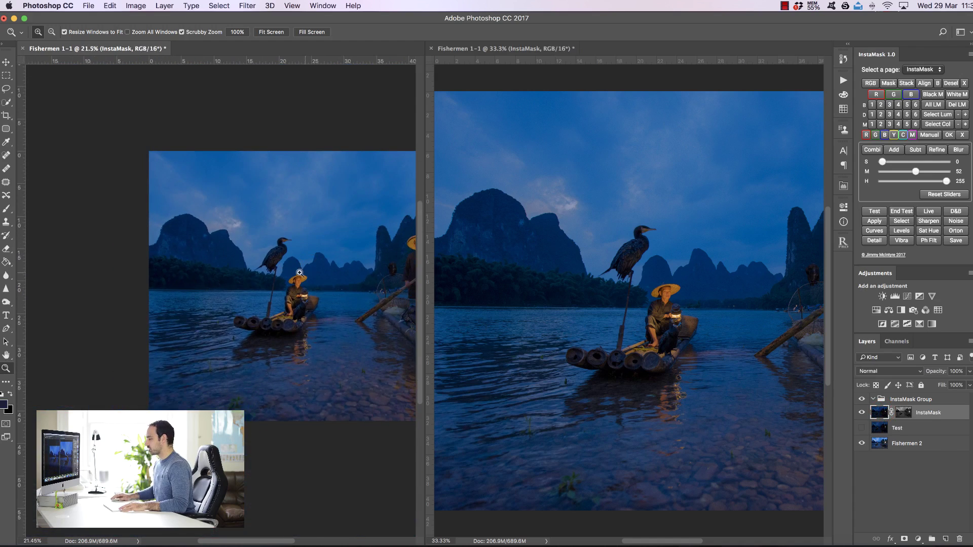
pyautogui.hscroll(5, 300, 272)
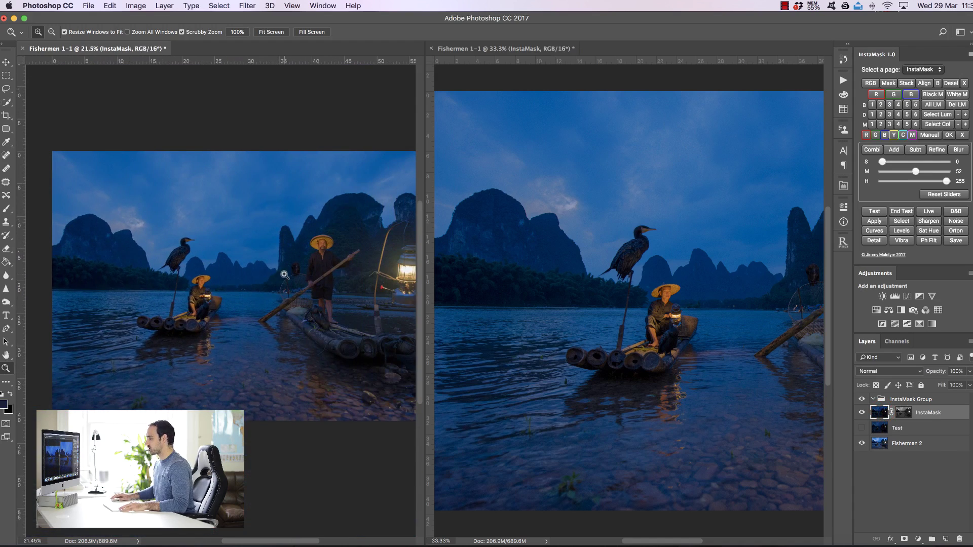
pyautogui.hscroll(2, 285, 274)
pyautogui.click(527, 48)
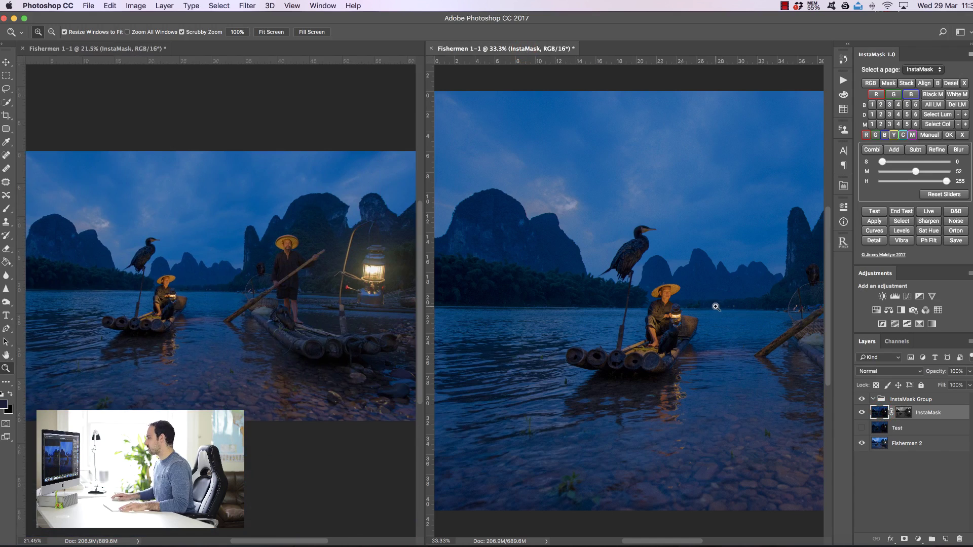
pyautogui.hscroll(1, 716, 307)
pyautogui.scroll(-3, 710, 307)
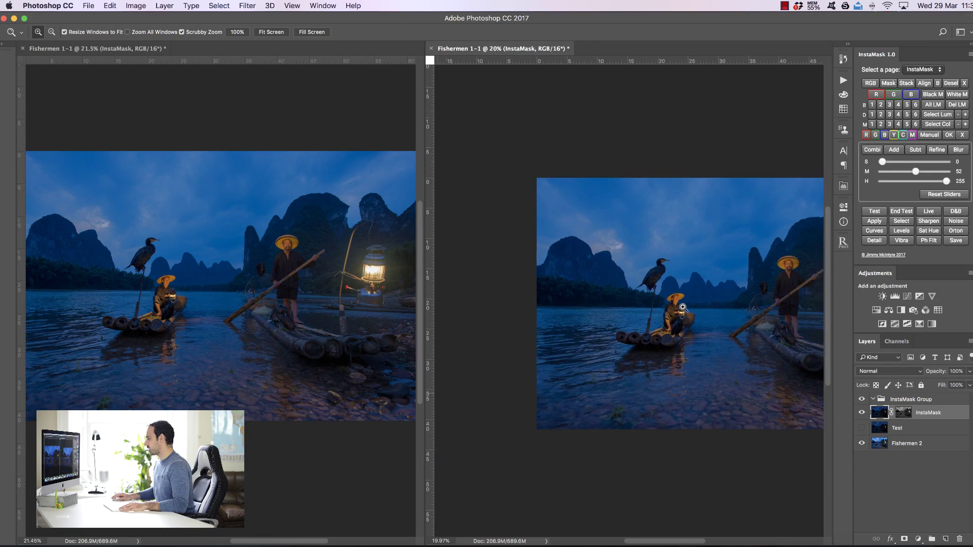
pyautogui.hscroll(5, 734, 312)
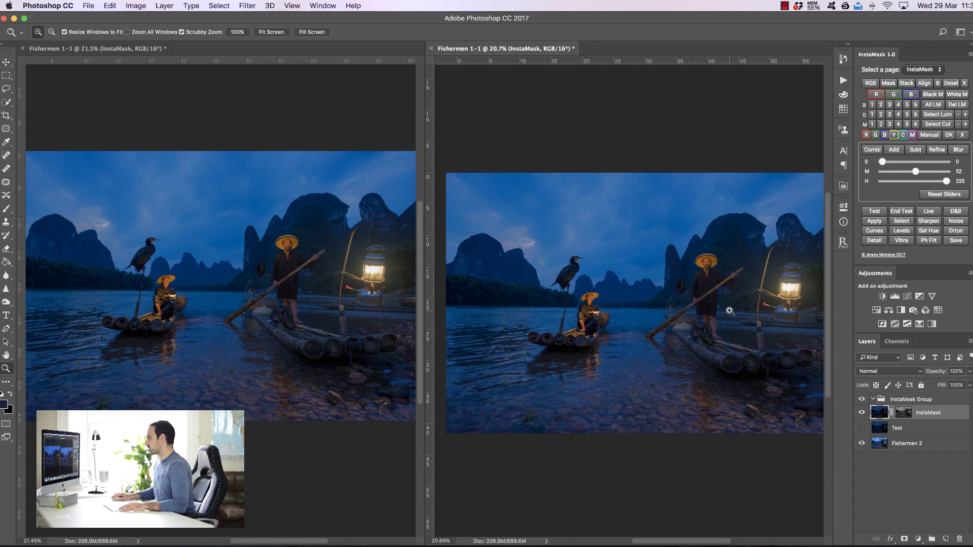
pyautogui.scroll(-2, 728, 310)
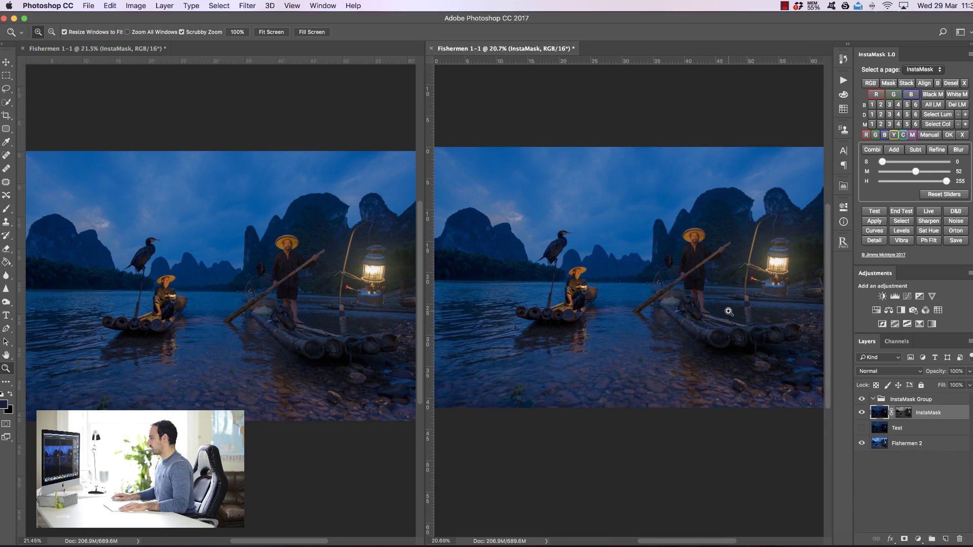
# Try the mask's midtones (M) at 56 and compare the exposure blend with and without the InstaMask layer.
pyautogui.click(919, 173)
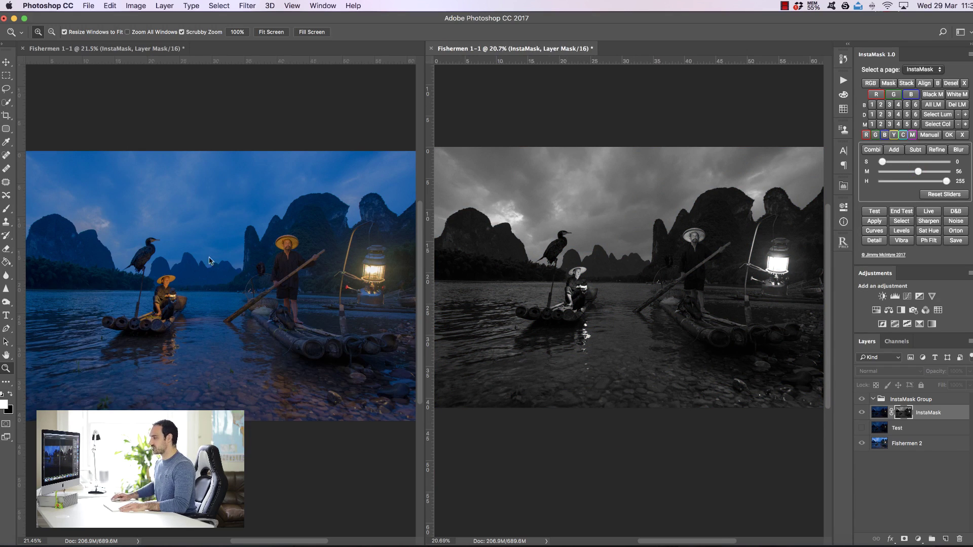
pyautogui.click(862, 413)
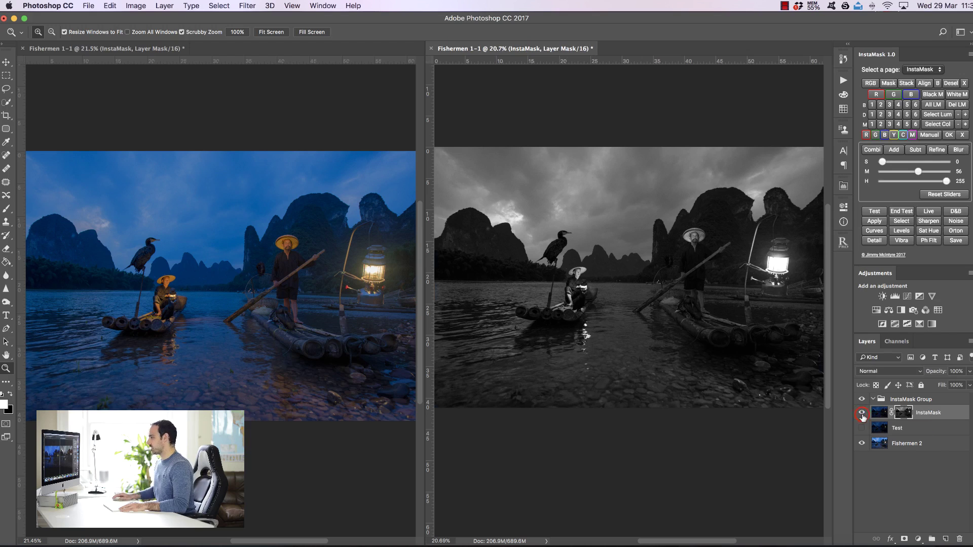
pyautogui.click(862, 413)
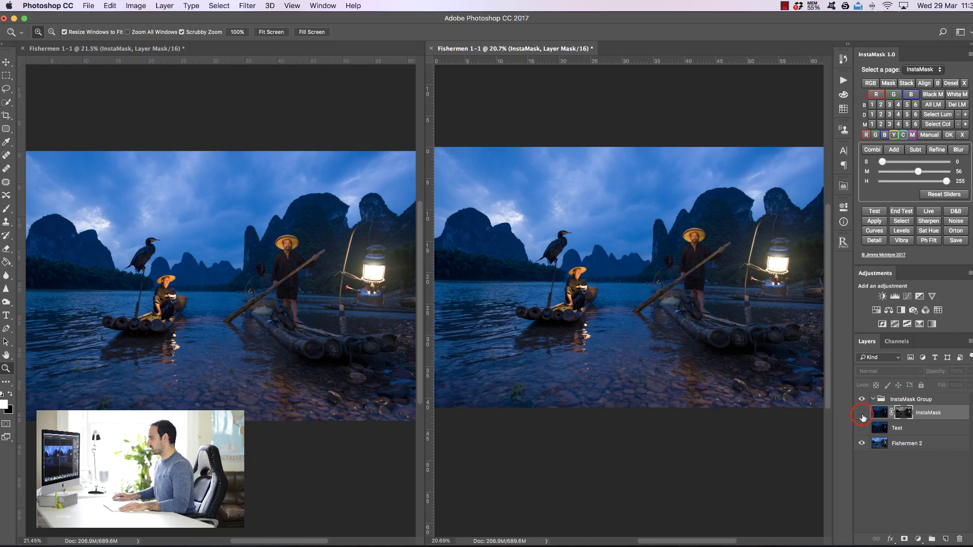
pyautogui.click(862, 413)
pyautogui.click(862, 413)
pyautogui.click(862, 413)
pyautogui.click(862, 413)
pyautogui.click(862, 413)
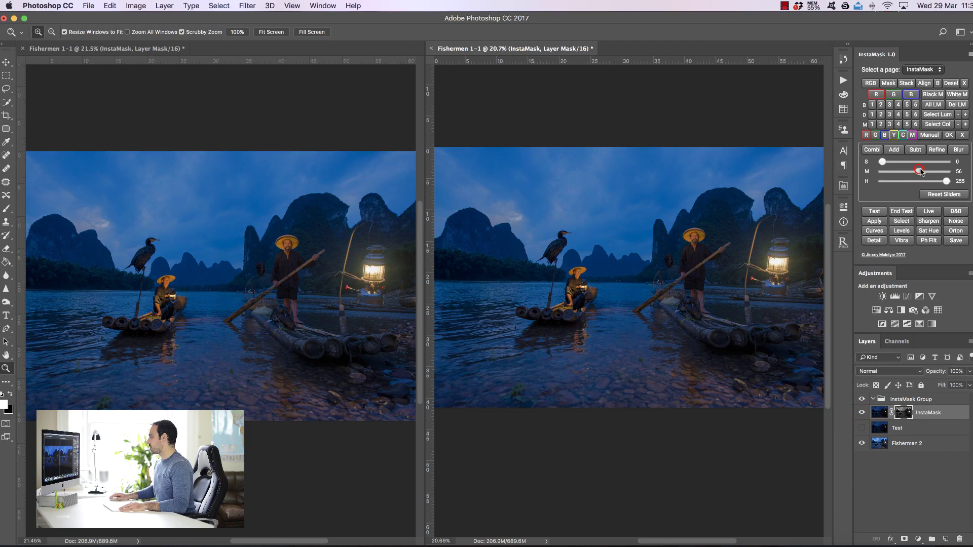
# Raise the mask's midtones (M) to 89 to restrict the blend mainly to the brightest lantern area.
pyautogui.moveTo(919, 172); pyautogui.dragTo(927, 172)
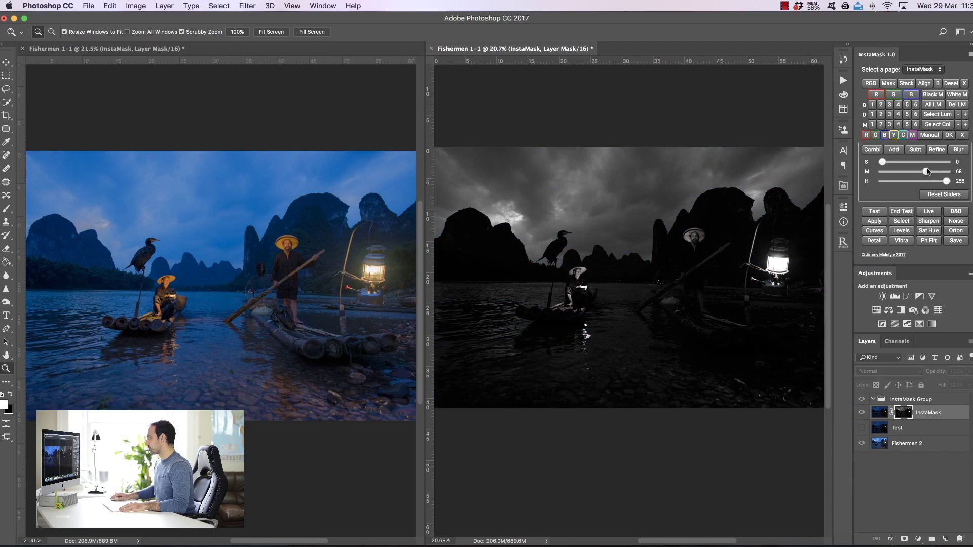
pyautogui.moveTo(929, 172); pyautogui.dragTo(934, 173)
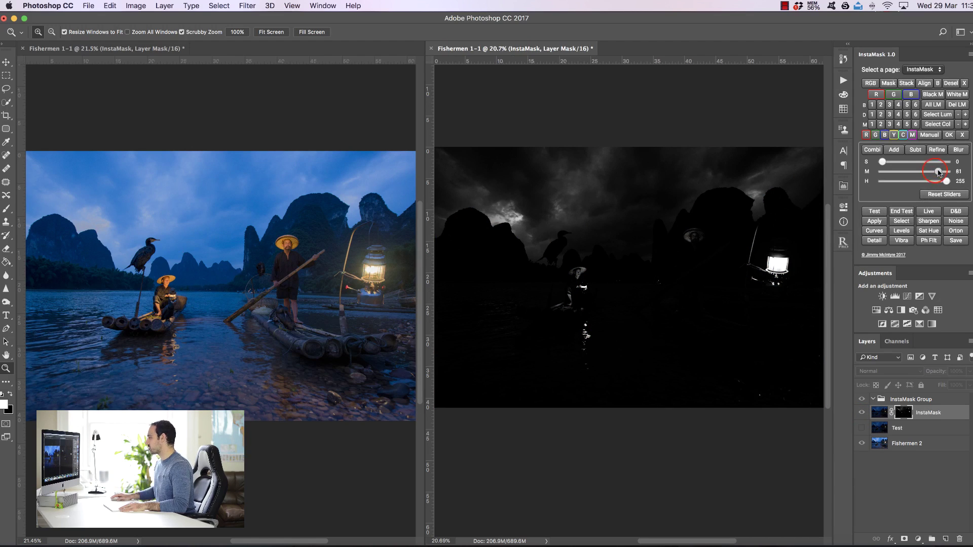
pyautogui.moveTo(938, 172); pyautogui.dragTo(939, 172)
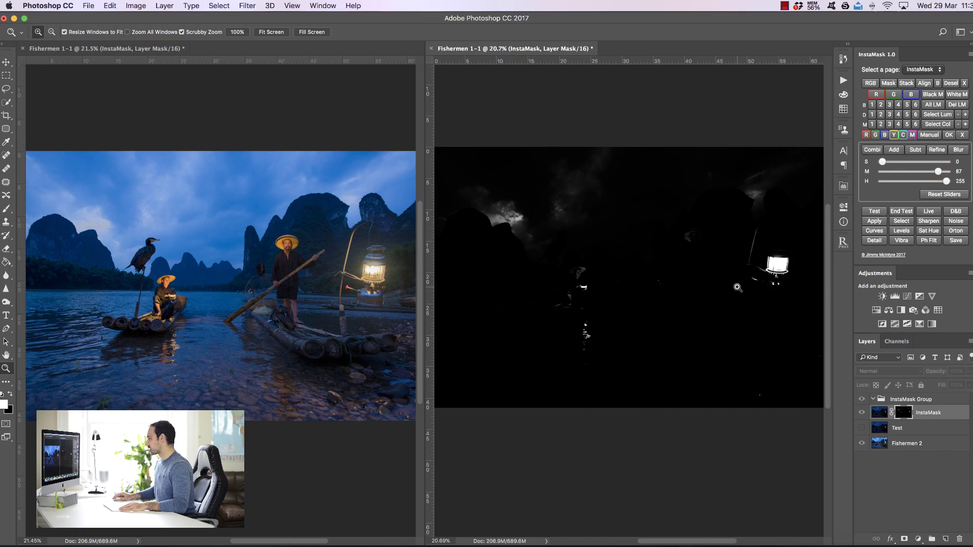
pyautogui.click(940, 172)
pyautogui.moveTo(940, 172); pyautogui.dragTo(939, 172)
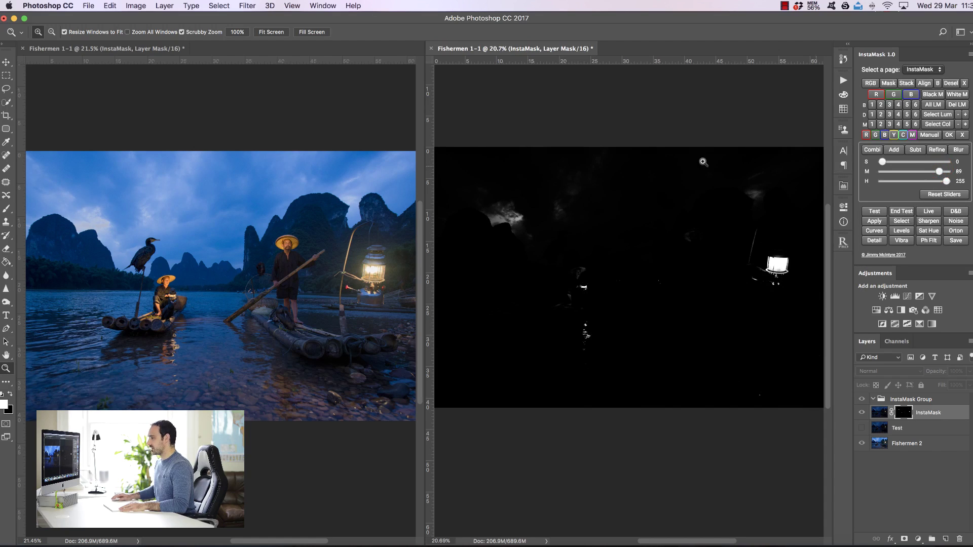
# Brush black over the remaining bright patches of sky and the water reflection on the InstaMask layer mask.
pyautogui.click(5, 210)
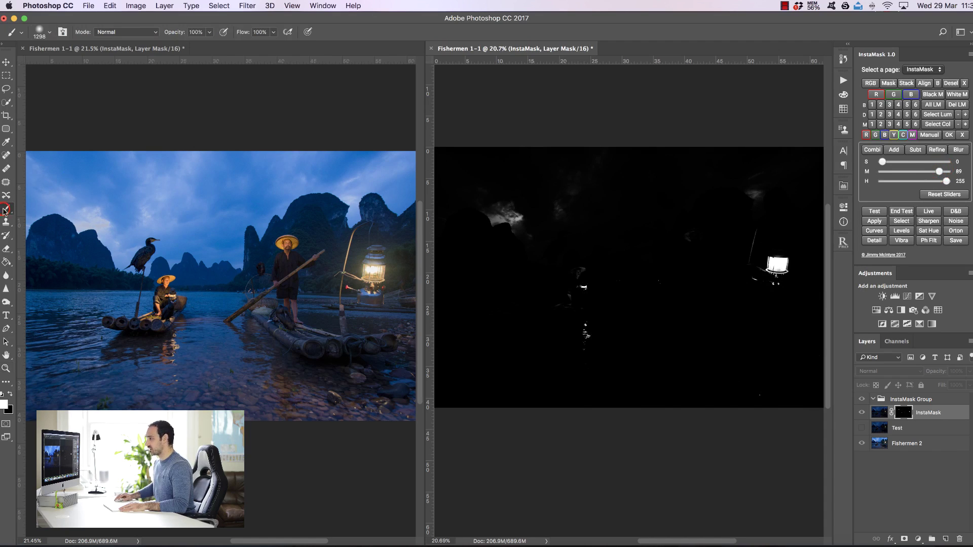
pyautogui.click(10, 395)
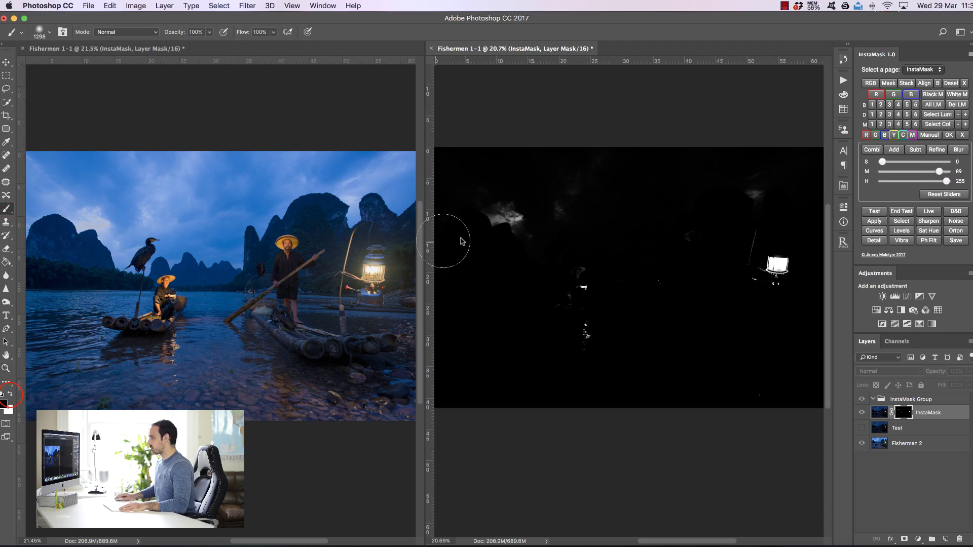
pyautogui.moveTo(499, 218); pyautogui.dragTo(524, 212)
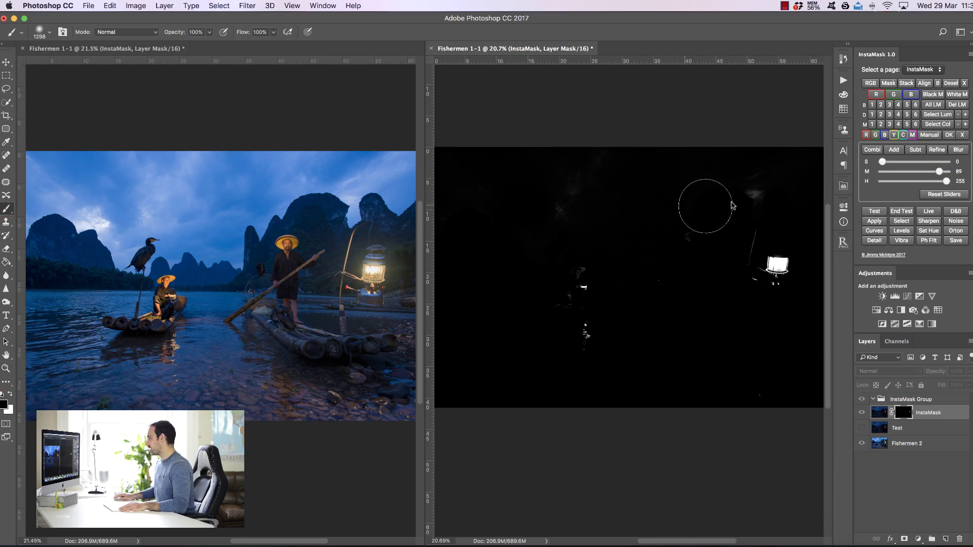
pyautogui.moveTo(706, 207)
pyautogui.mouseDown()
pyautogui.moveTo(753, 189)
pyautogui.moveTo(690, 224)
pyautogui.mouseUp()
pyautogui.moveTo(599, 364); pyautogui.dragTo(599, 348)
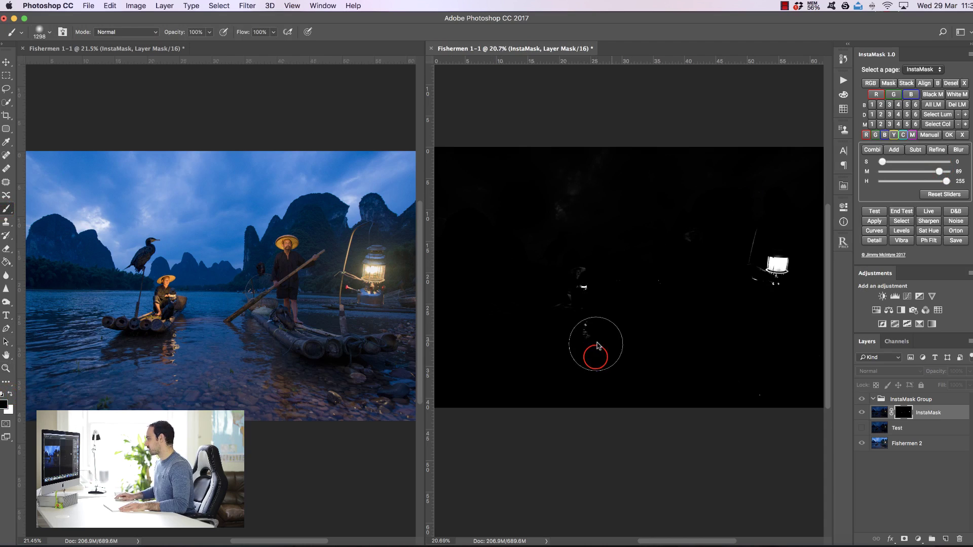
# Compare the lantern in the blended photo with and without the InstaMask layer.
pyautogui.click(862, 414)
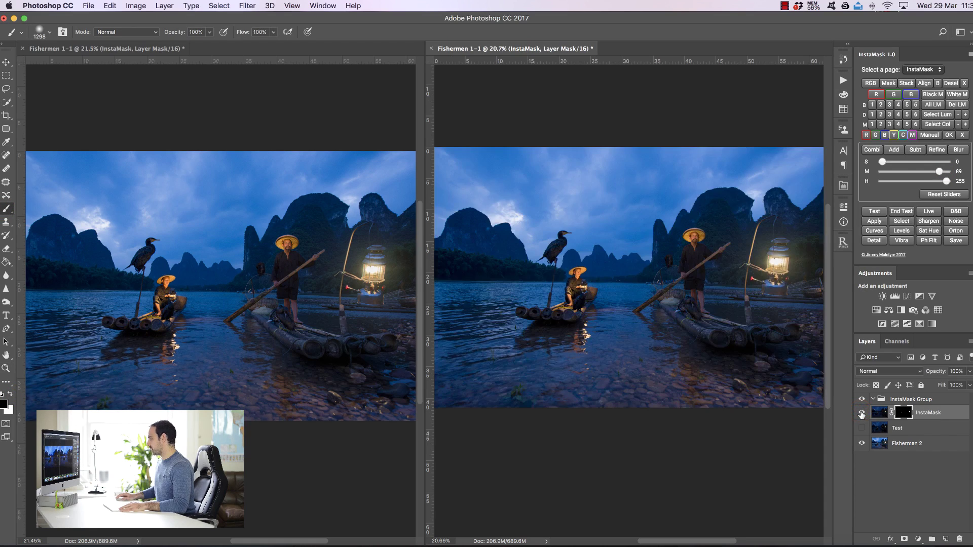
pyautogui.click(862, 414)
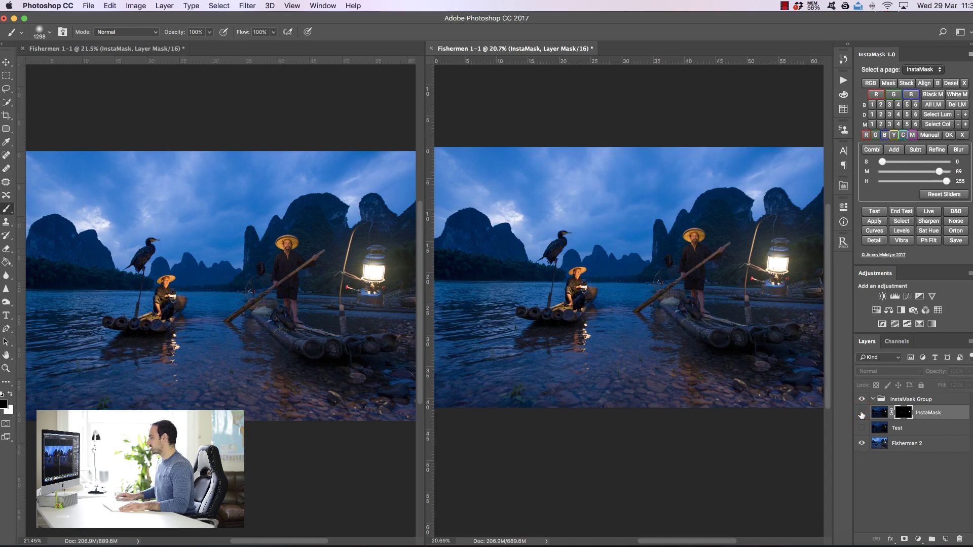
pyautogui.click(862, 414)
pyautogui.click(862, 415)
pyautogui.click(862, 414)
pyautogui.click(862, 414)
pyautogui.click(862, 414)
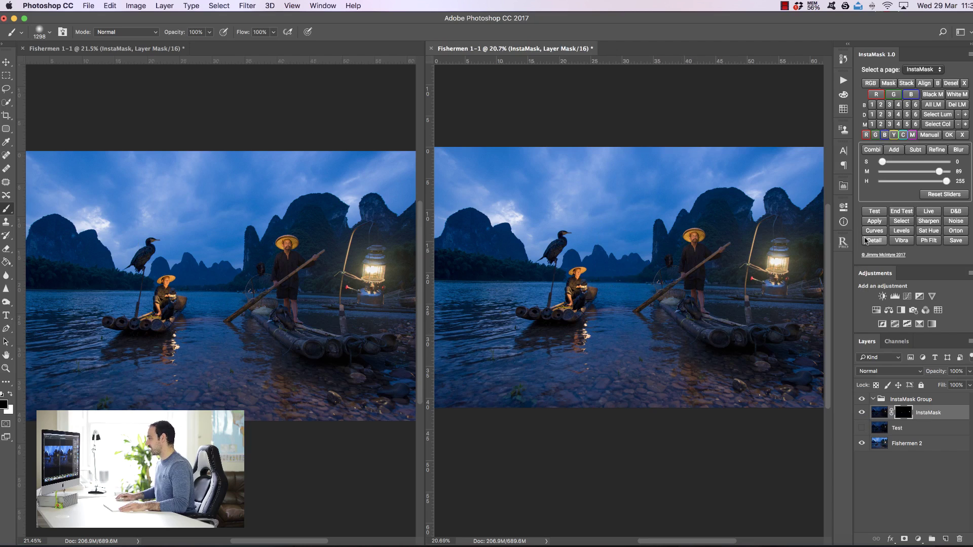
# Close the second live view, apply the mask to the Test layer, and compare the result with and without the Blending layer.
pyautogui.click(432, 48)
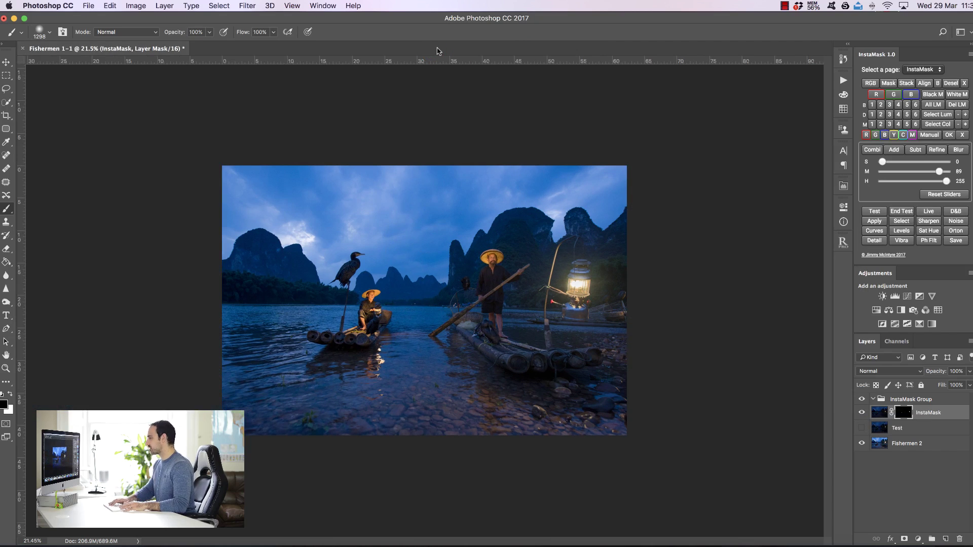
pyautogui.press('super+0')
pyautogui.click(908, 429)
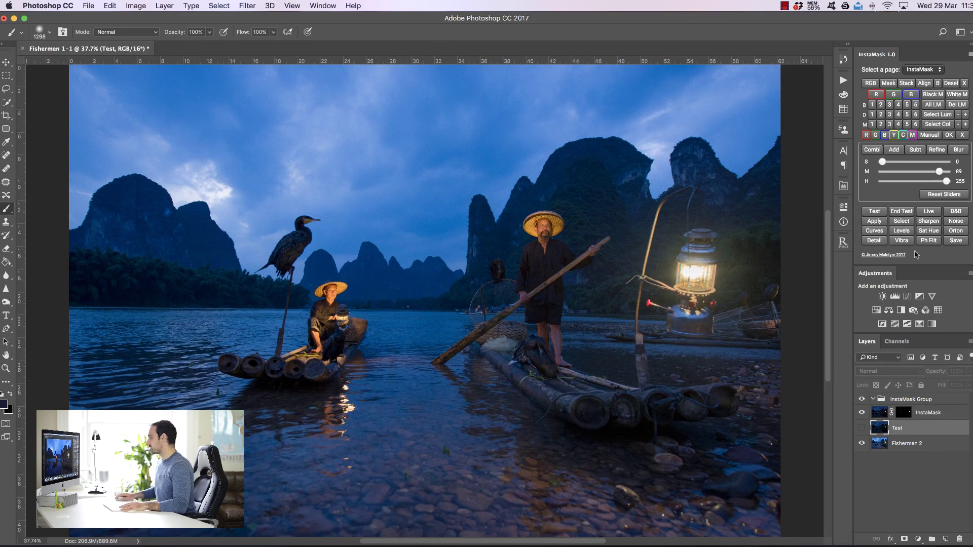
pyautogui.click(875, 221)
pyautogui.click(861, 400)
pyautogui.click(862, 400)
pyautogui.click(862, 400)
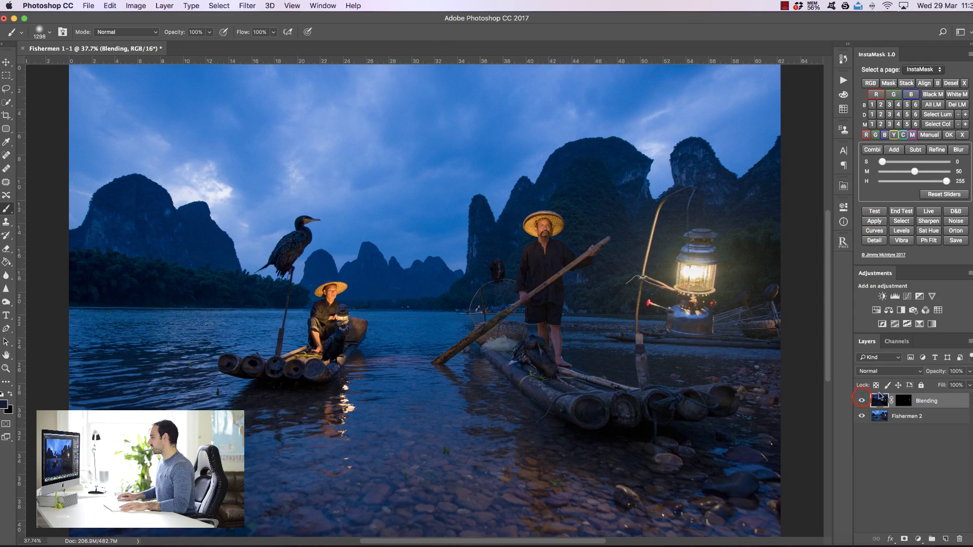
# Reduce the Blending layer's opacity to 70% and compare the photo with and without it.
pyautogui.moveTo(943, 375); pyautogui.dragTo(926, 373)
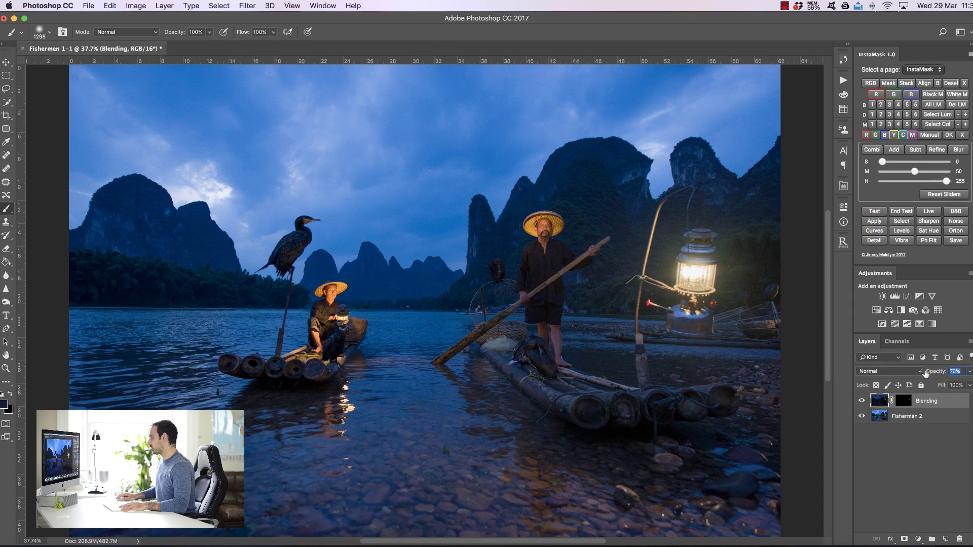
pyautogui.click(863, 401)
pyautogui.click(862, 401)
pyautogui.click(862, 400)
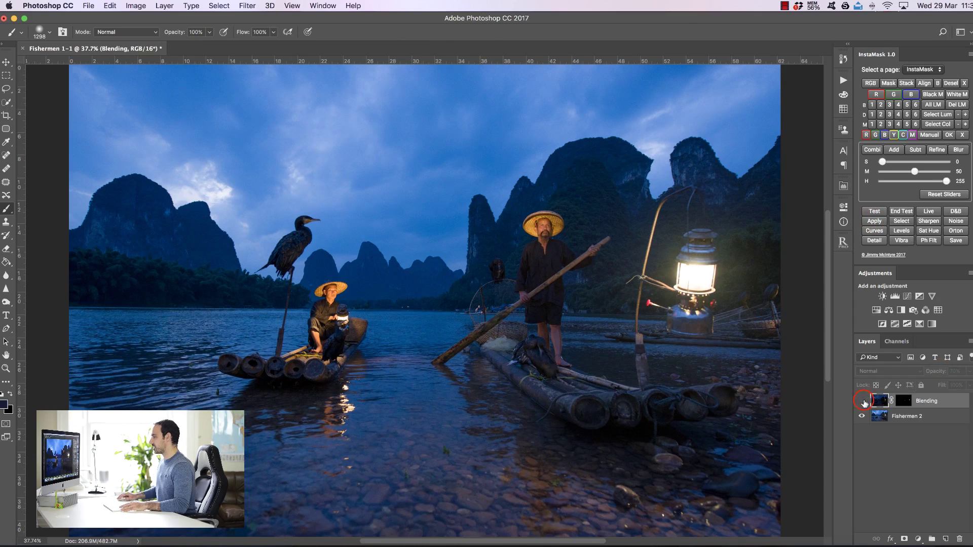
pyautogui.click(862, 400)
pyautogui.click(863, 400)
pyautogui.click(863, 400)
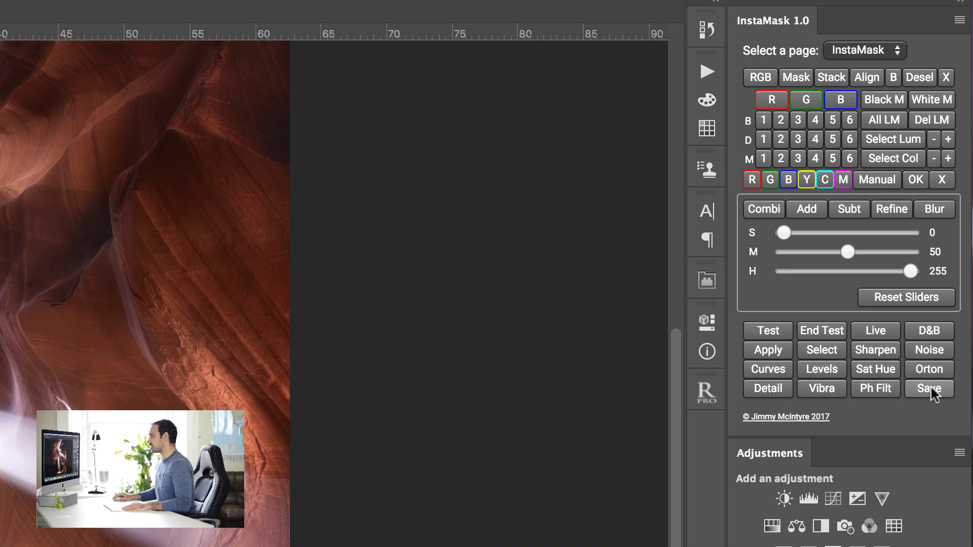
# Save the antelope canyon photo's Brights 1 mask as a Saved Mask layer and delete that layer.
pyautogui.click(755, 97)
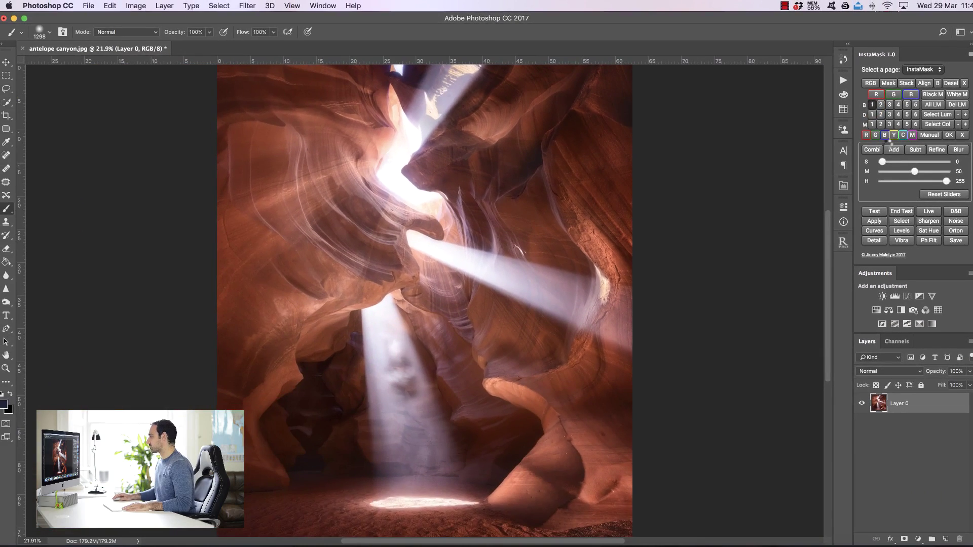
pyautogui.click(957, 242)
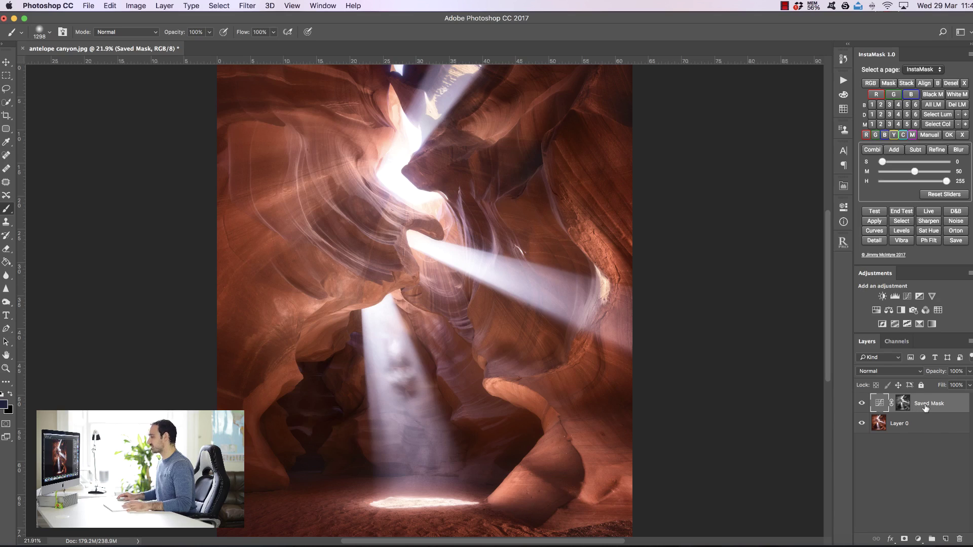
pyautogui.press('BackSpace')
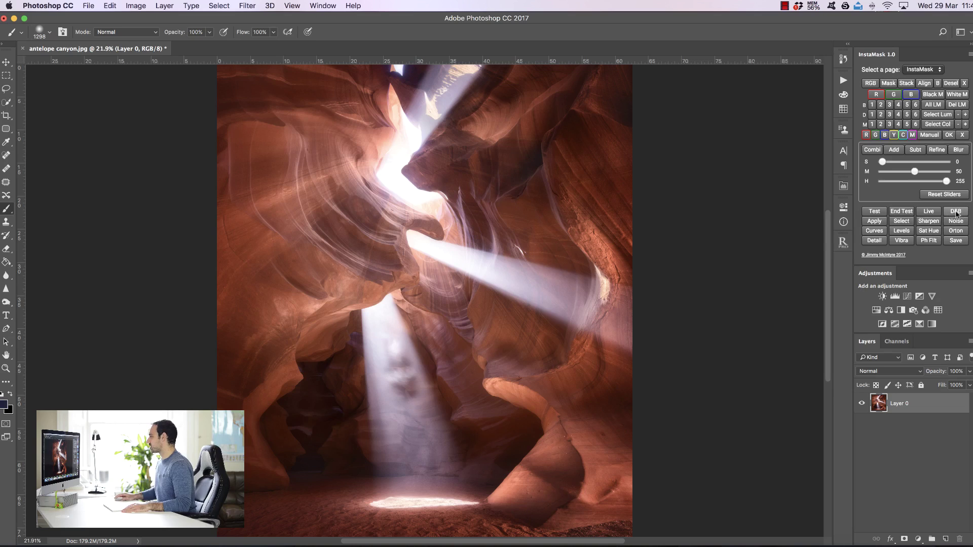
# Create a Select Lum mask from a sampled orange tone on the canyon's upper-left rock and add a Dodge & Burn layer with it.
pyautogui.click(937, 118)
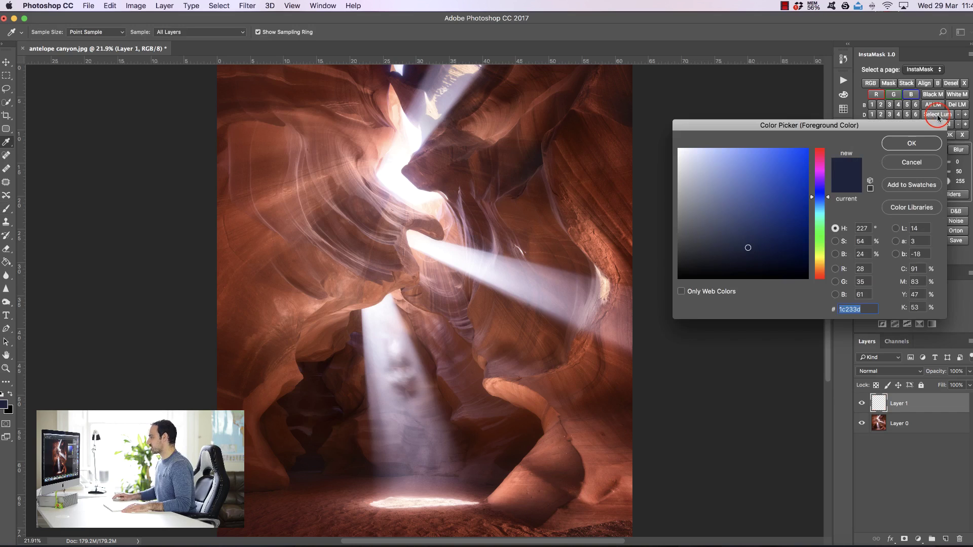
pyautogui.click(287, 192)
pyautogui.click(290, 189)
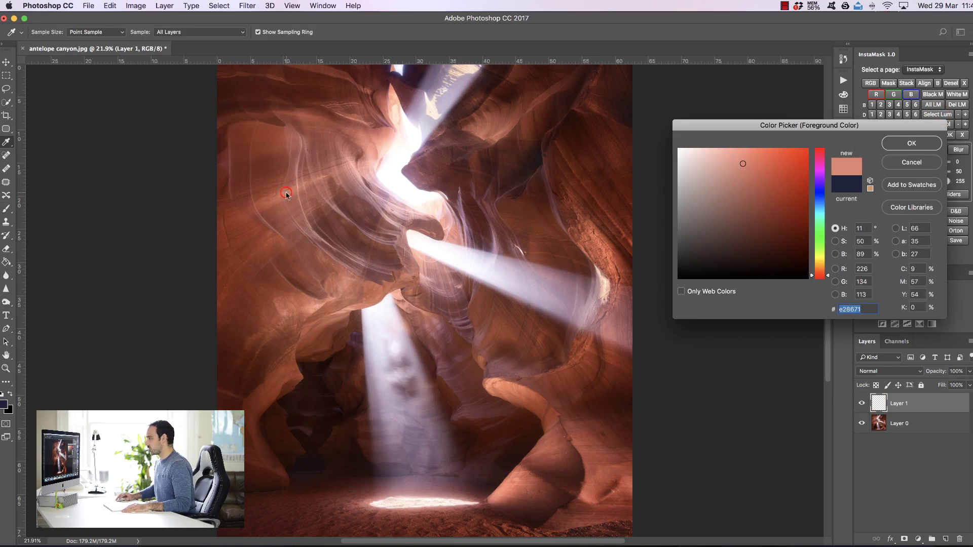
pyautogui.click(901, 144)
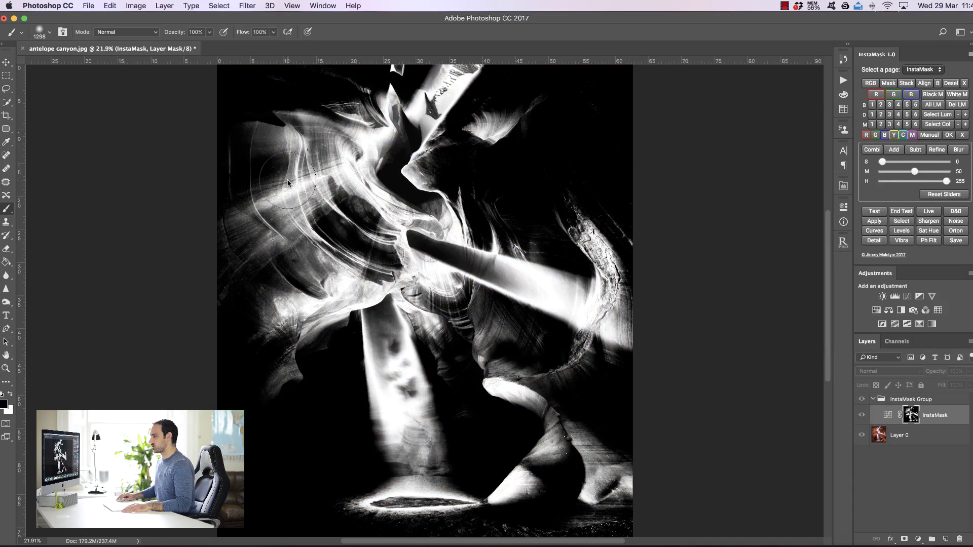
pyautogui.click(956, 212)
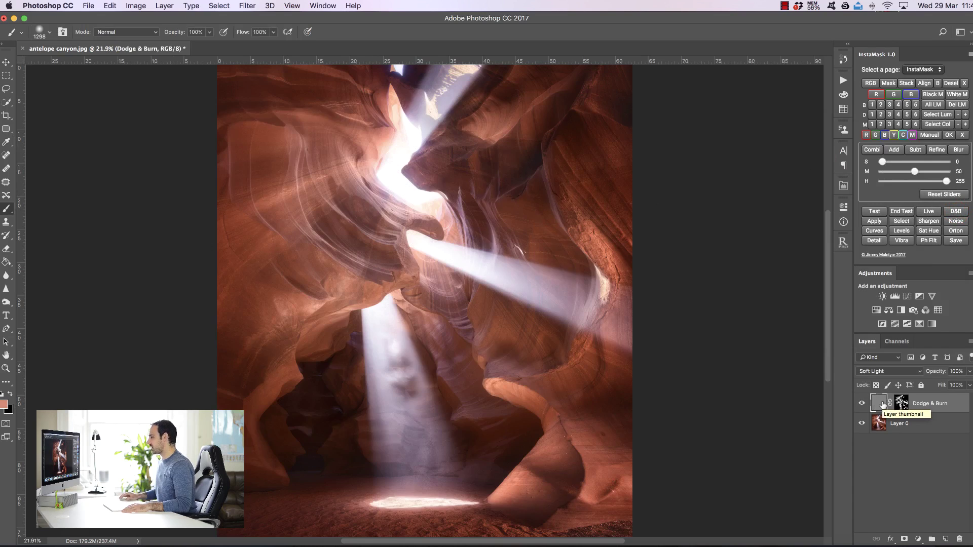
# Paint white at 60% brush opacity on the Dodge & Burn layer over the bright rock areas on both sides of the canyon.
pyautogui.click(938, 84)
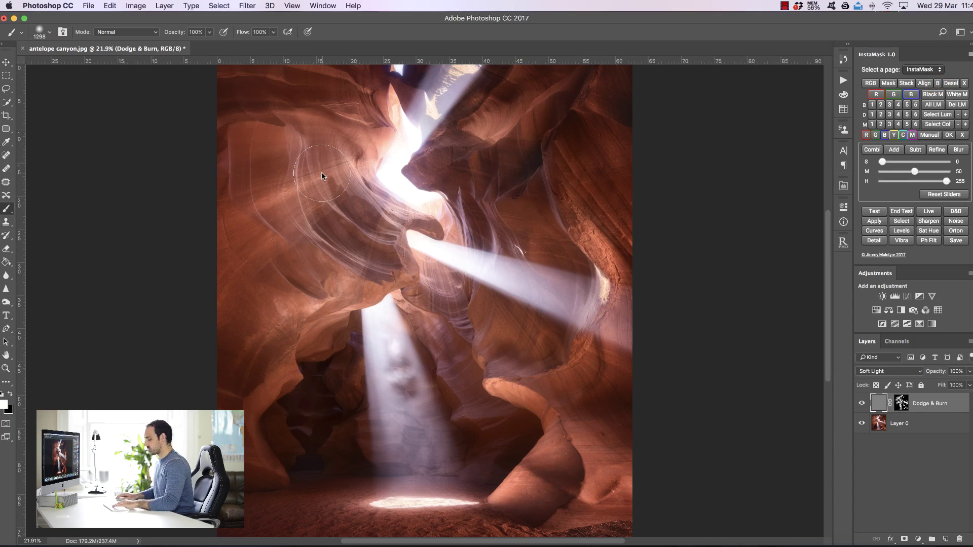
pyautogui.press('6')
pyautogui.moveTo(321, 173)
pyautogui.mouseDown()
pyautogui.moveTo(309, 182)
pyautogui.moveTo(334, 174)
pyautogui.moveTo(343, 214)
pyautogui.mouseUp()
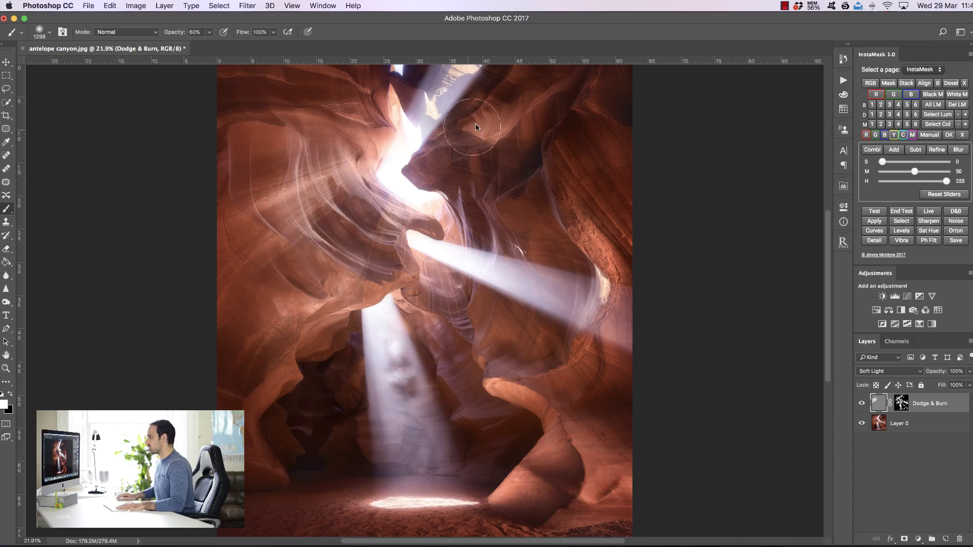
pyautogui.moveTo(476, 127); pyautogui.dragTo(545, 108)
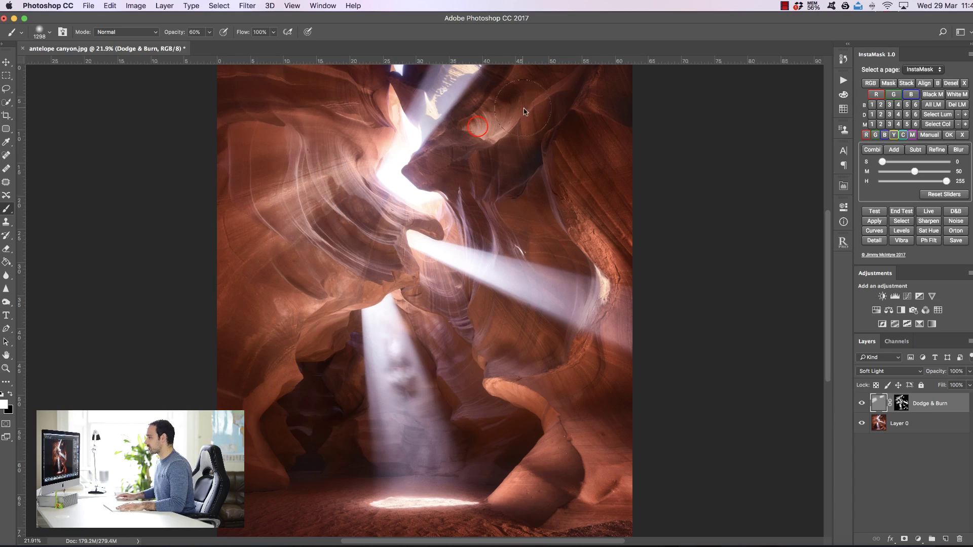
pyautogui.moveTo(589, 219); pyautogui.dragTo(618, 250)
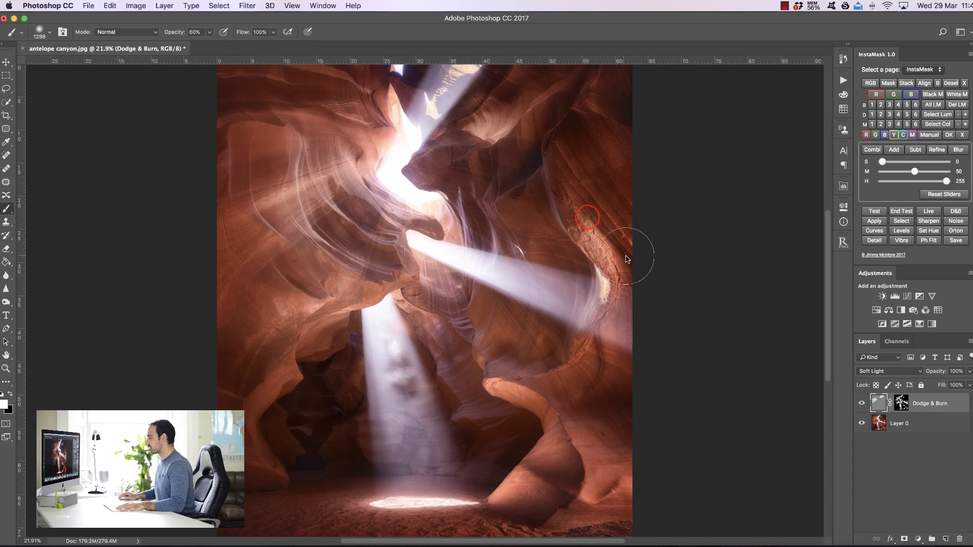
pyautogui.click(345, 107)
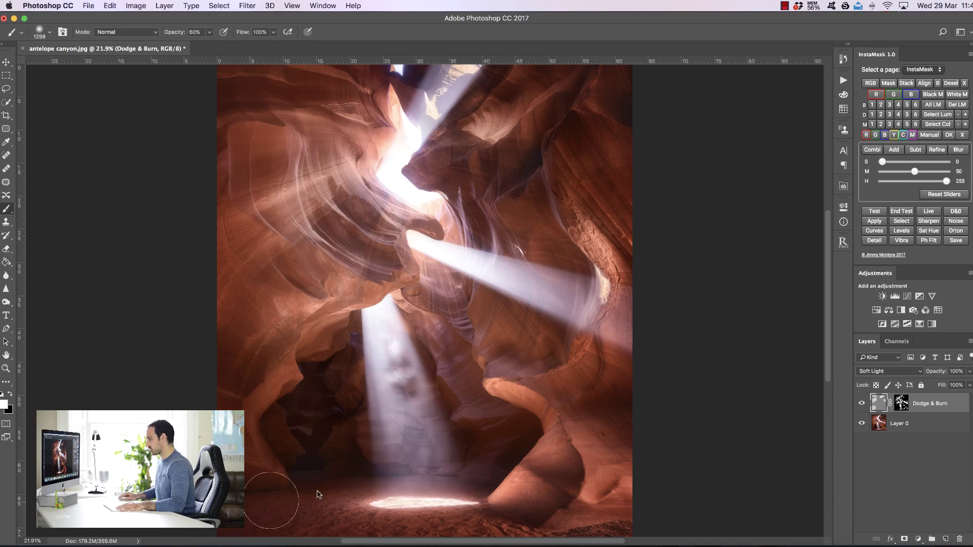
pyautogui.moveTo(586, 435)
pyautogui.mouseDown()
pyautogui.moveTo(514, 483)
pyautogui.moveTo(615, 451)
pyautogui.mouseUp()
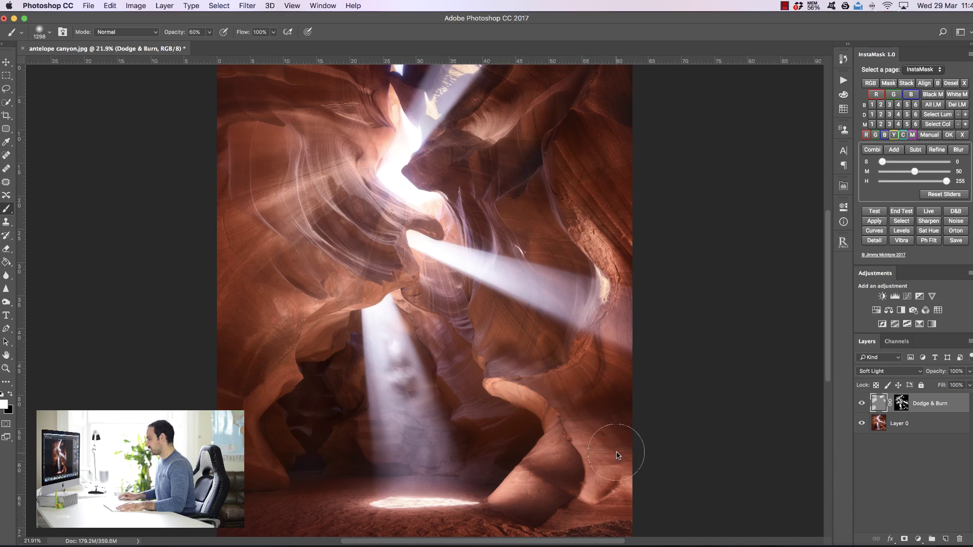
pyautogui.moveTo(324, 343)
pyautogui.mouseDown()
pyautogui.moveTo(249, 341)
pyautogui.moveTo(260, 348)
pyautogui.mouseUp()
# Compare the photo with and without the Dodge & Burn layer and delete that layer.
pyautogui.click(861, 404)
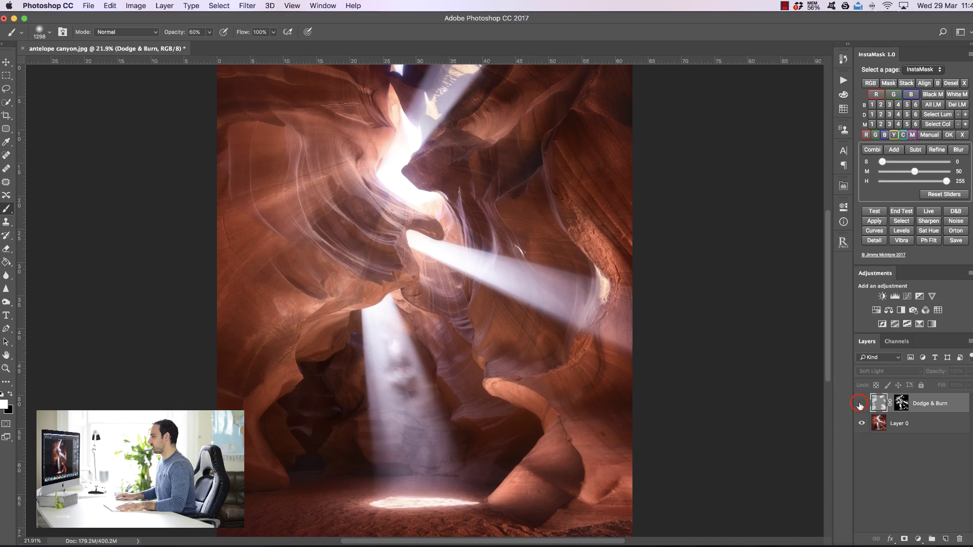
pyautogui.click(861, 404)
pyautogui.click(861, 404)
pyautogui.click(861, 404)
pyautogui.moveTo(913, 403)
pyautogui.mouseDown()
pyautogui.moveTo(938, 502)
pyautogui.moveTo(960, 539)
pyautogui.mouseUp()
# Create a Select Lum mask from a dark tone in the lower-left cave shadow, narrow it, and add a Dodge & Burn layer with it.
pyautogui.click(956, 221)
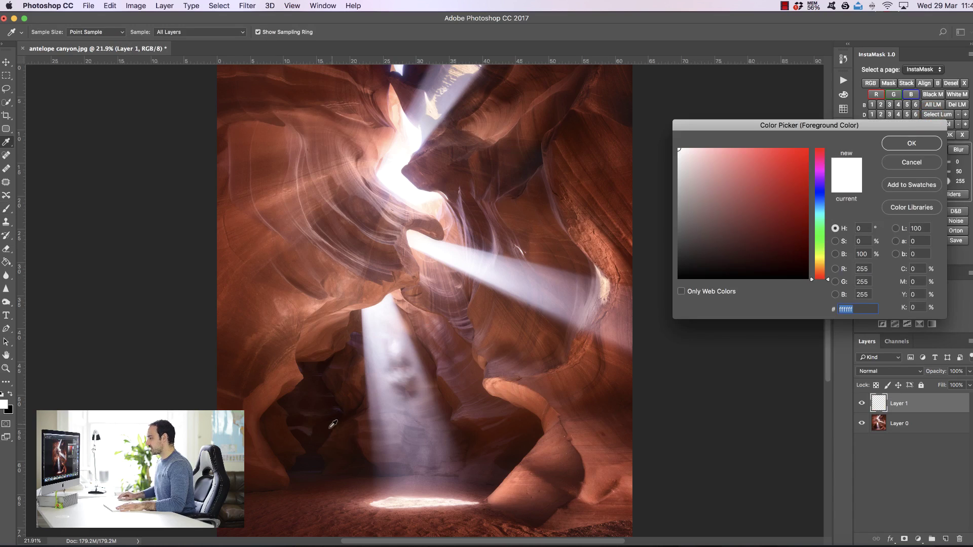
pyautogui.click(306, 461)
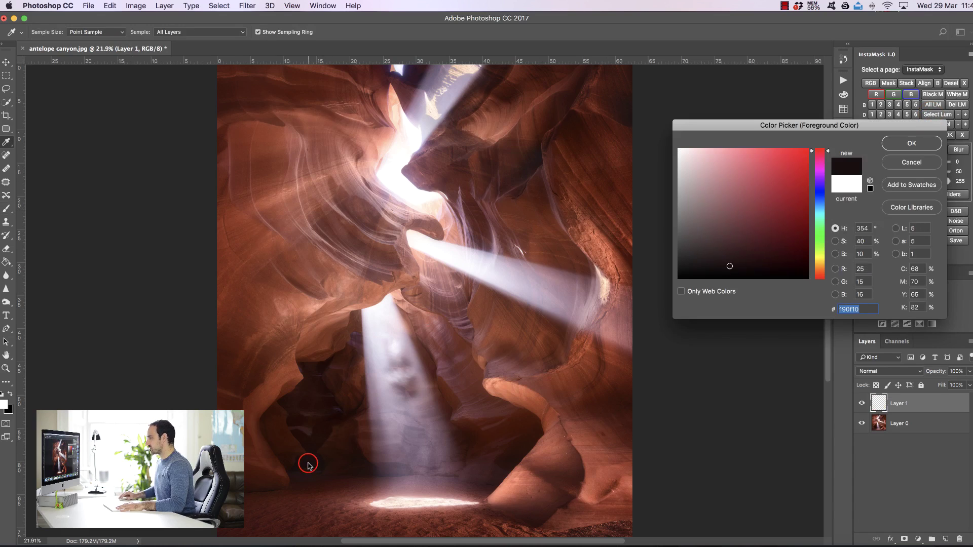
pyautogui.click(923, 146)
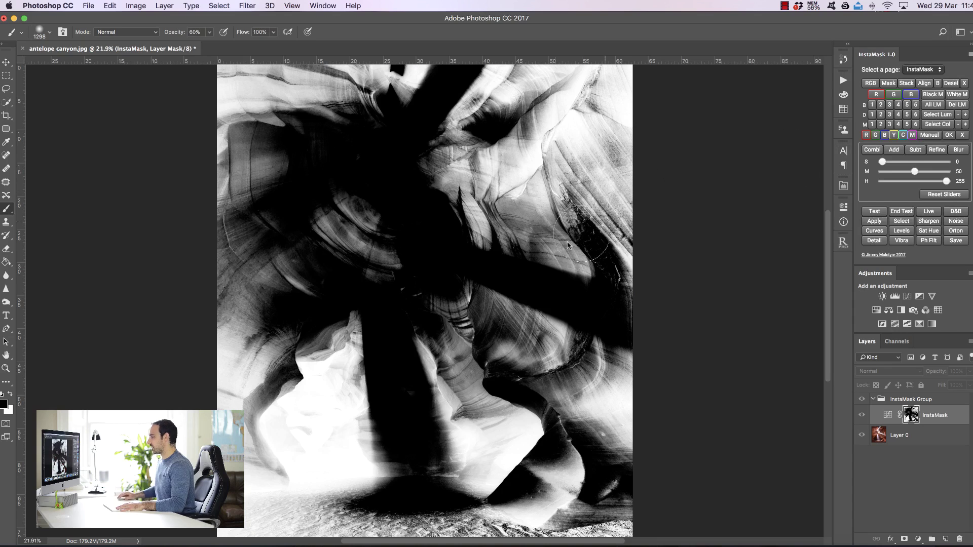
pyautogui.click(958, 116)
pyautogui.click(958, 116)
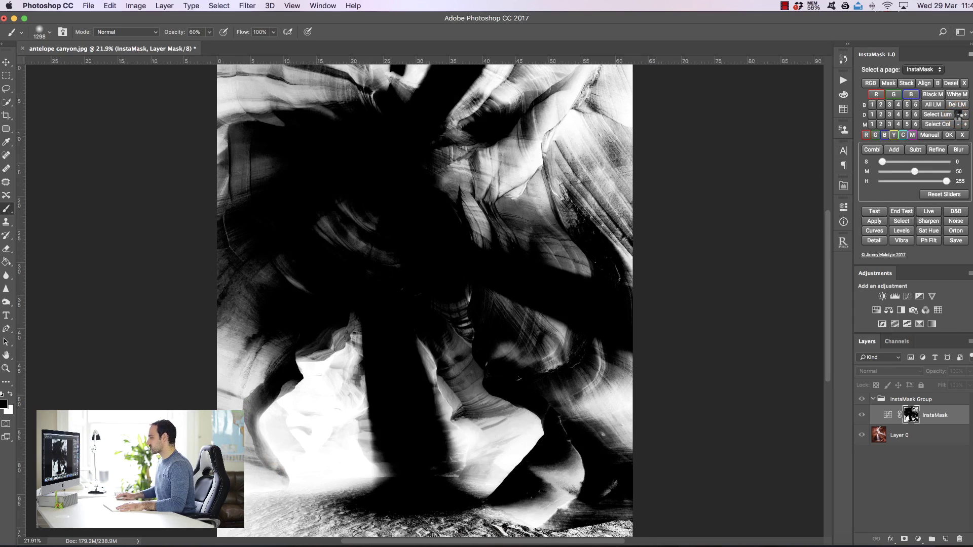
pyautogui.click(956, 211)
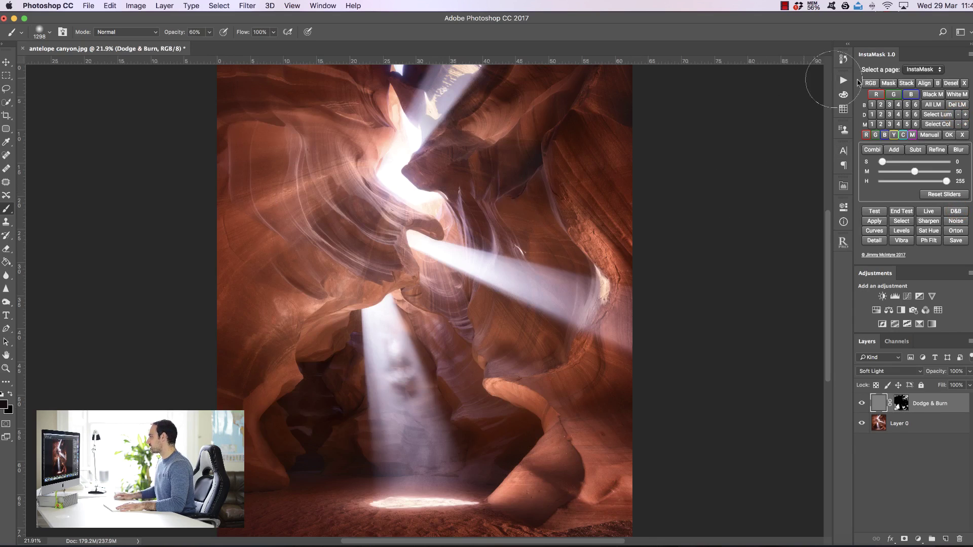
# Paint white at 30% brush opacity on the Dodge & Burn layer over the lower cave shadows and the dark upper-right rock.
pyautogui.click(938, 83)
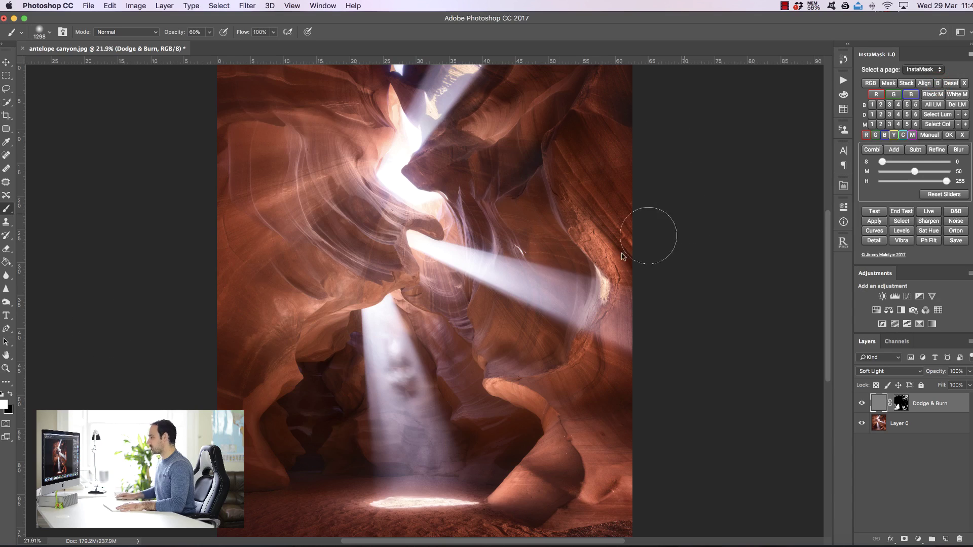
pyautogui.moveTo(324, 382)
pyautogui.mouseDown()
pyautogui.moveTo(305, 401)
pyautogui.moveTo(298, 437)
pyautogui.moveTo(315, 456)
pyautogui.moveTo(268, 486)
pyautogui.moveTo(285, 522)
pyautogui.moveTo(342, 522)
pyautogui.mouseUp()
pyautogui.press('super+z')
pyautogui.press('3')
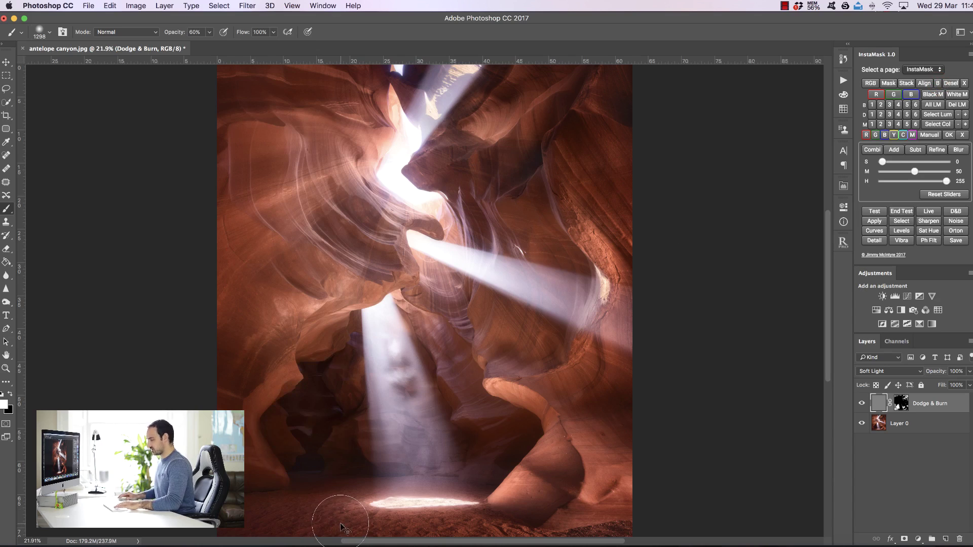
pyautogui.moveTo(320, 372)
pyautogui.mouseDown()
pyautogui.moveTo(289, 417)
pyautogui.moveTo(328, 418)
pyautogui.moveTo(238, 496)
pyautogui.moveTo(279, 525)
pyautogui.moveTo(384, 540)
pyautogui.moveTo(539, 500)
pyautogui.moveTo(503, 459)
pyautogui.moveTo(542, 413)
pyautogui.mouseUp()
pyautogui.moveTo(619, 98); pyautogui.dragTo(512, 172)
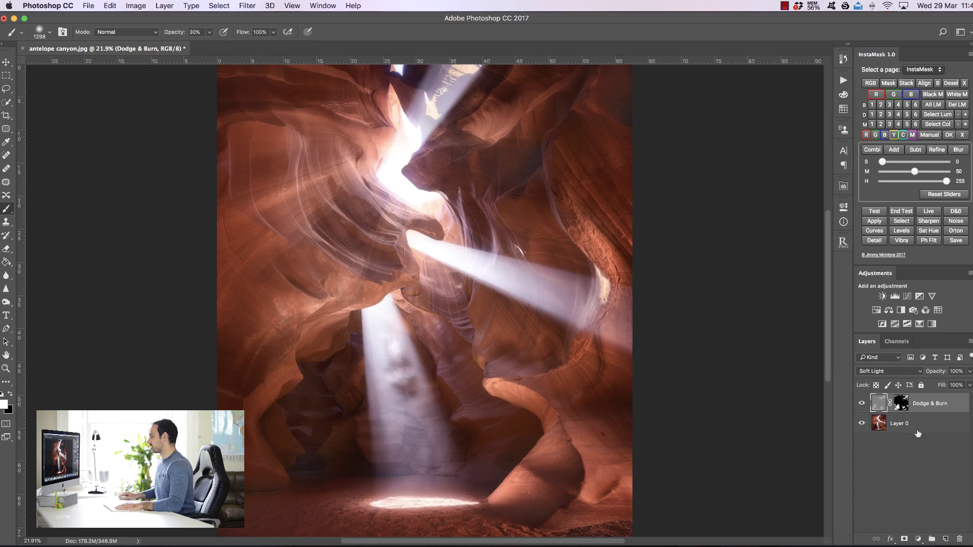
# Compare the brightened shadows with and without the new Dodge & Burn layer.
pyautogui.click(863, 405)
pyautogui.click(863, 405)
pyautogui.click(863, 405)
pyautogui.click(863, 405)
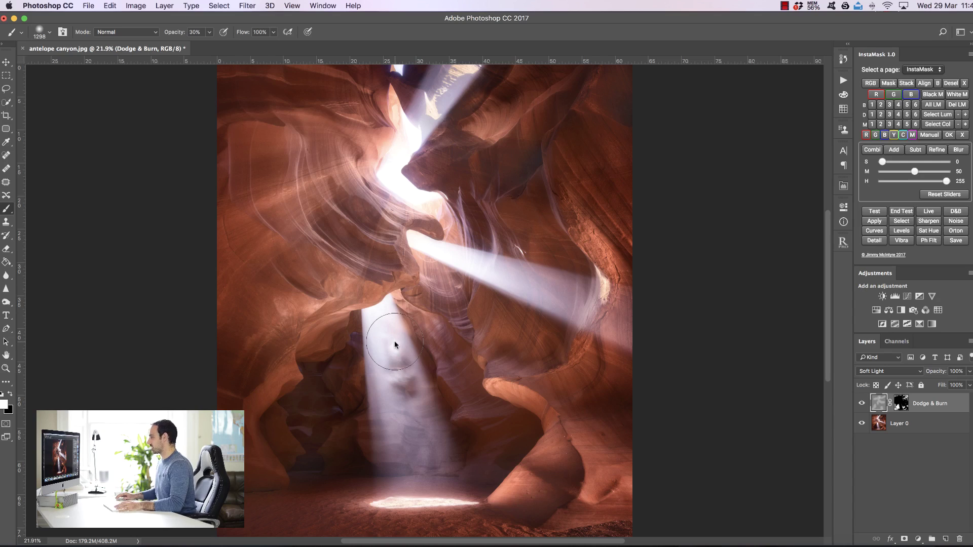
# Create a Brights 1 mask and refine it to shadows 11, midtones 44 and highlights 236.
pyautogui.click(871, 105)
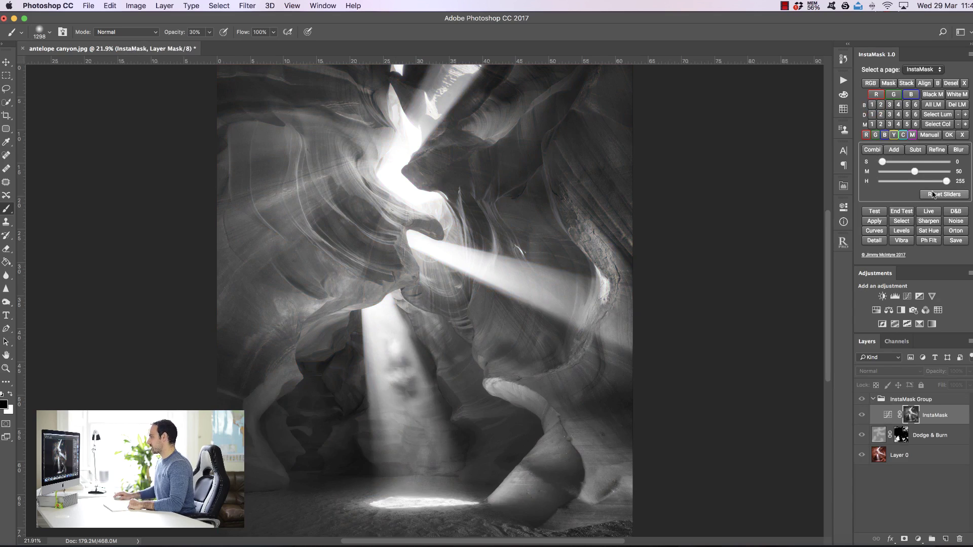
pyautogui.click(918, 172)
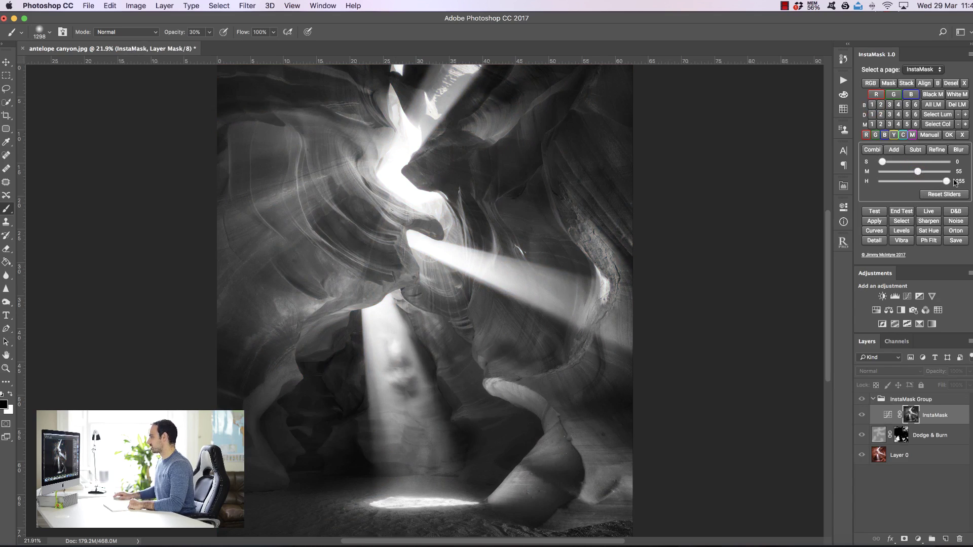
pyautogui.moveTo(946, 182); pyautogui.dragTo(942, 181)
pyautogui.moveTo(914, 172); pyautogui.dragTo(885, 165)
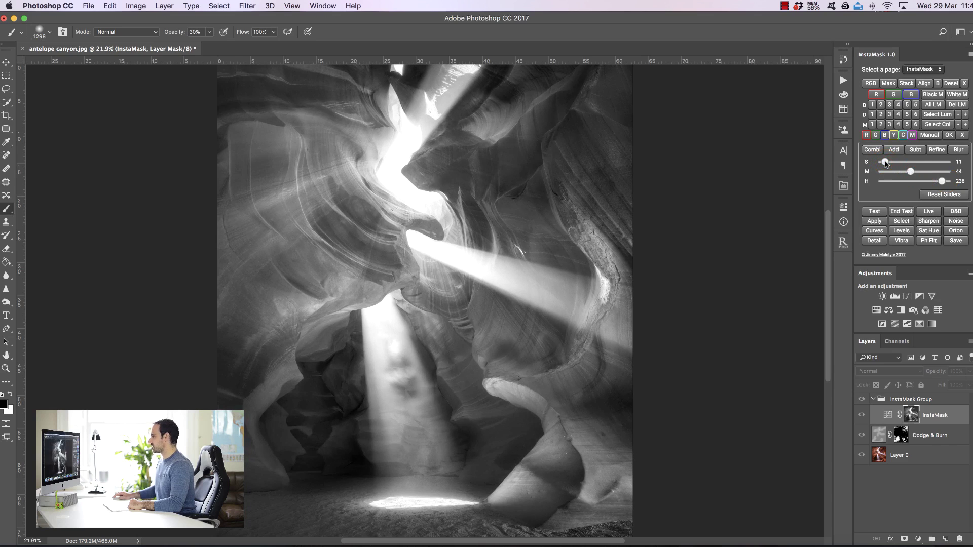
# Add a Detail layer with the refined mask, using a High Pass radius of 126.6 pixels.
pyautogui.click(874, 241)
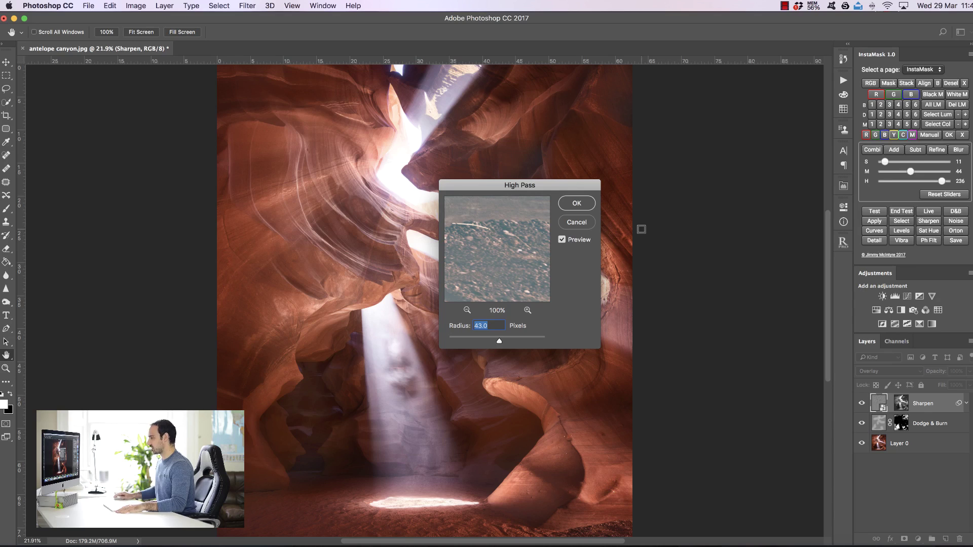
pyautogui.moveTo(501, 342)
pyautogui.mouseDown()
pyautogui.moveTo(450, 342)
pyautogui.moveTo(520, 343)
pyautogui.mouseUp()
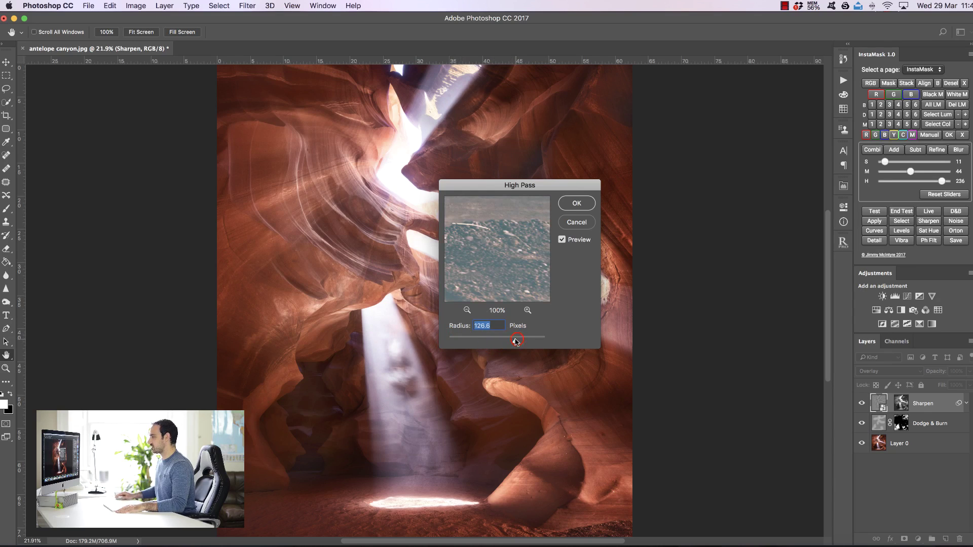
pyautogui.click(568, 205)
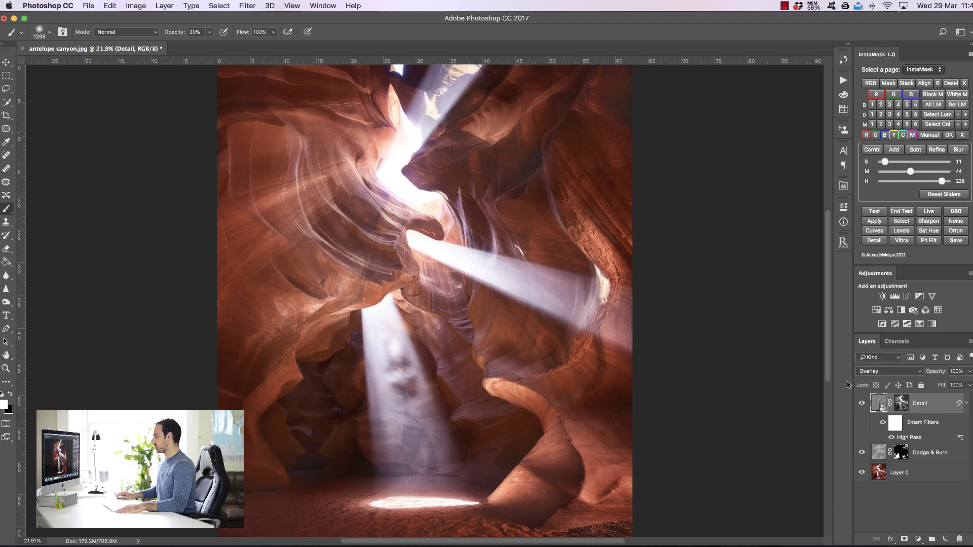
# Compare the whole canyon photo with and without the Detail layer.
pyautogui.click(862, 404)
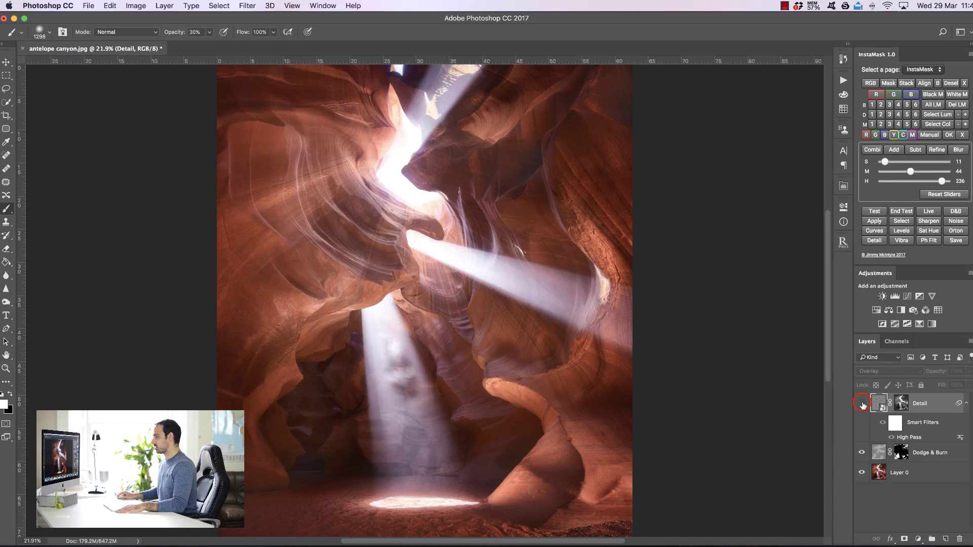
pyautogui.click(862, 404)
pyautogui.click(862, 403)
pyautogui.click(862, 404)
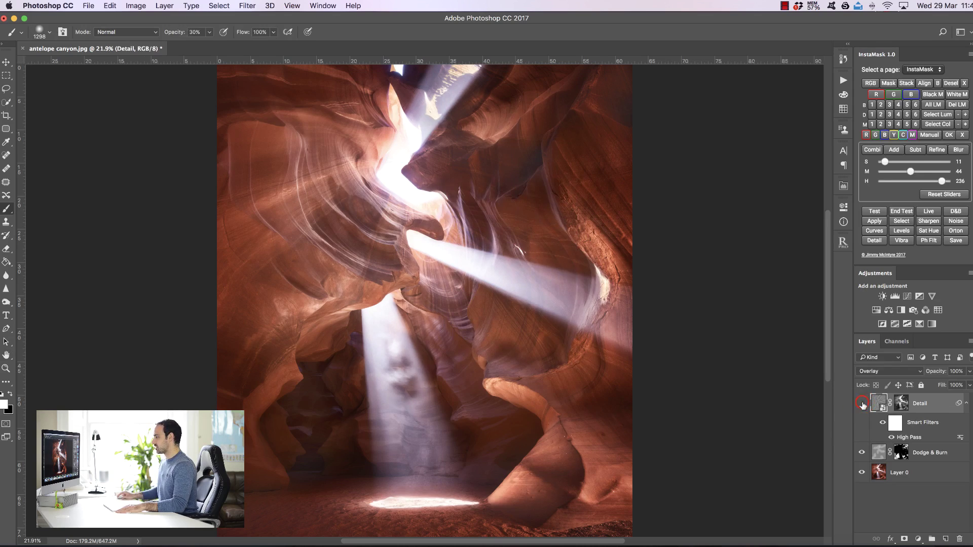
pyautogui.click(862, 404)
pyautogui.click(862, 404)
pyautogui.click(862, 403)
pyautogui.click(862, 404)
pyautogui.click(862, 404)
pyautogui.click(862, 404)
# Examine the swirling rock up close with and without the Detail layer, and return to viewing the whole photo.
pyautogui.press('z')
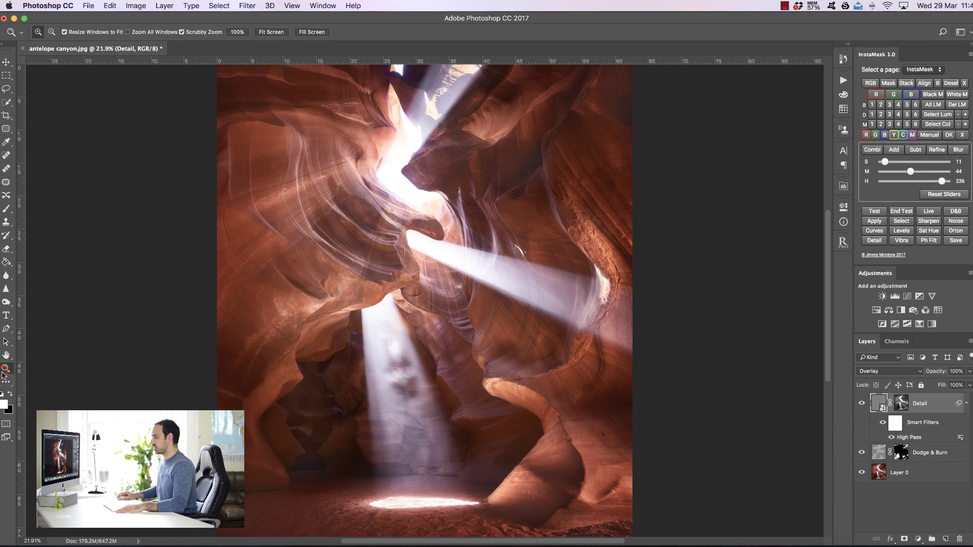
pyautogui.moveTo(355, 199); pyautogui.dragTo(409, 208)
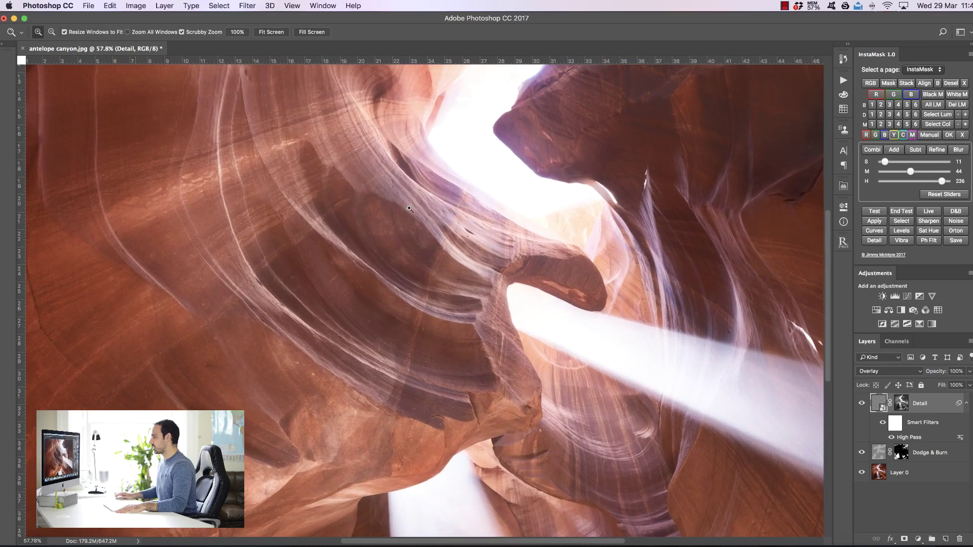
pyautogui.click(862, 404)
pyautogui.click(862, 404)
pyautogui.click(862, 404)
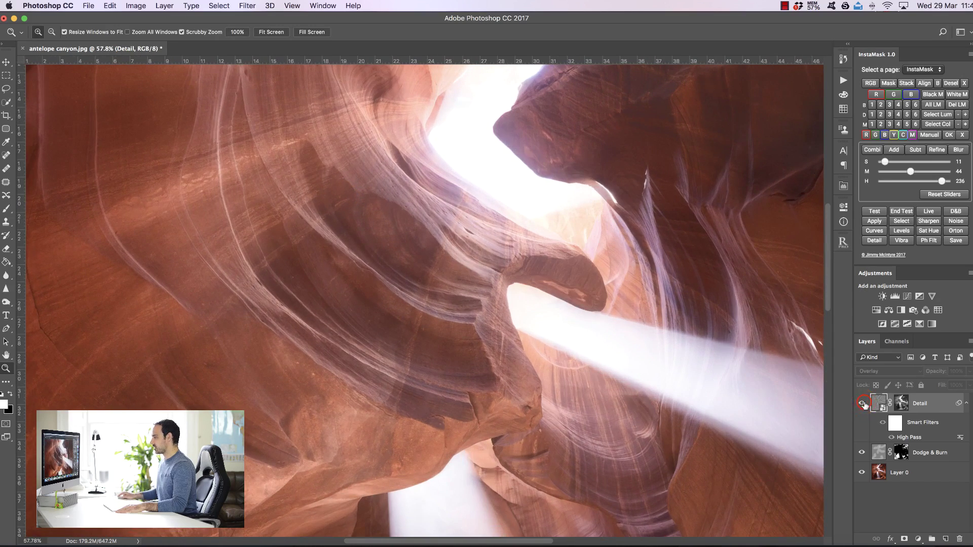
pyautogui.click(271, 32)
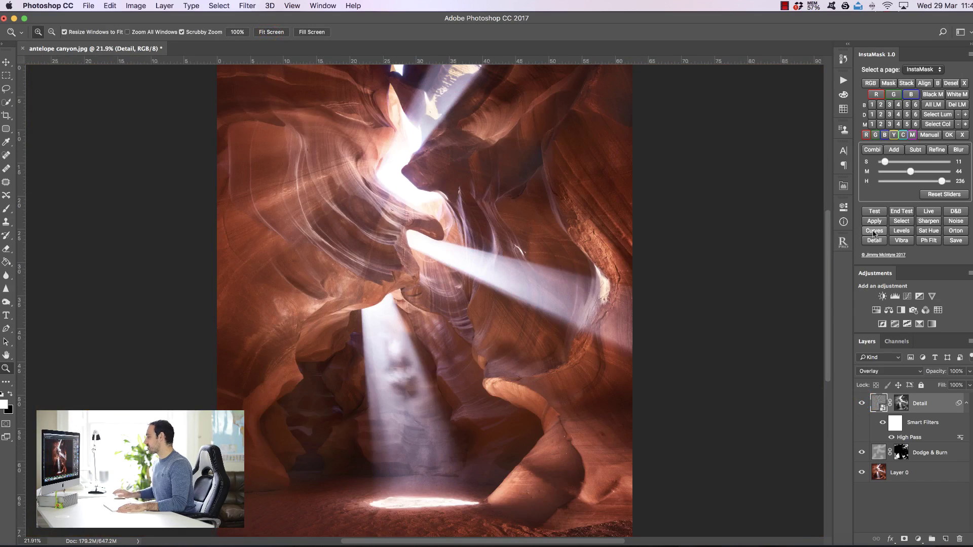